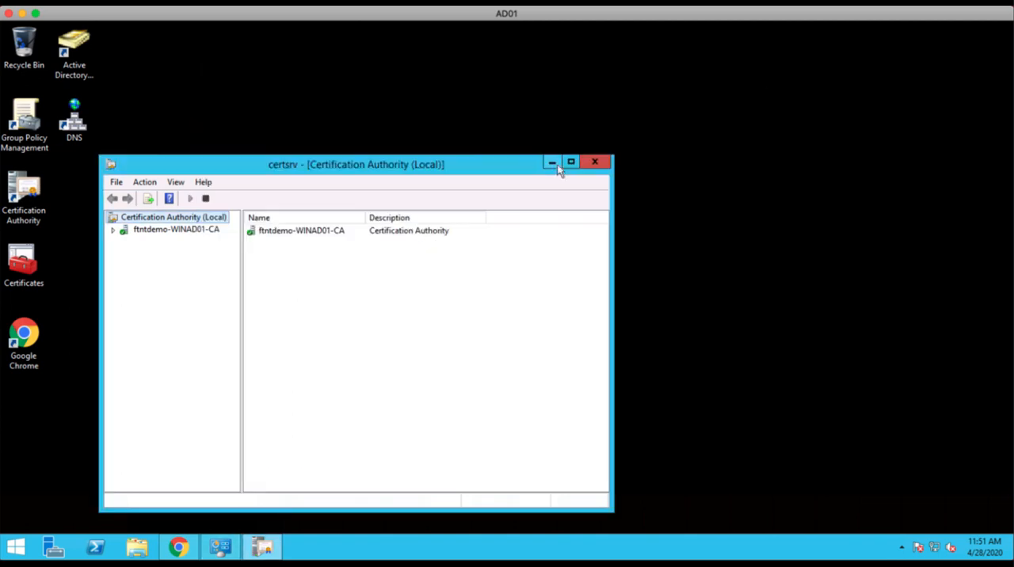
Open the management console for the Certificate Templates of the ftntdemo-WINAD01-CA certification authority.
left_click_drag(346, 165, 467, 122)
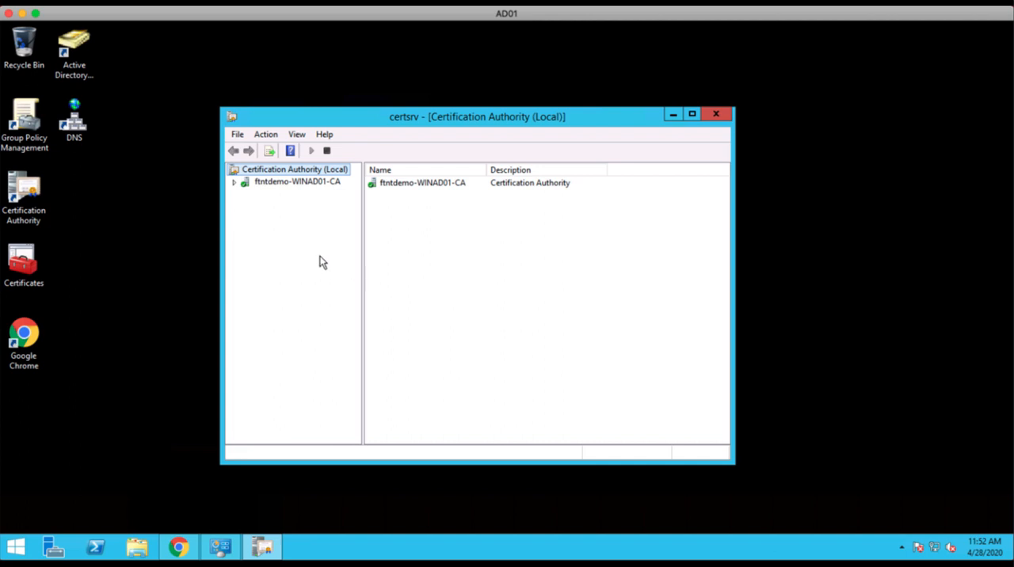
left_click(234, 183)
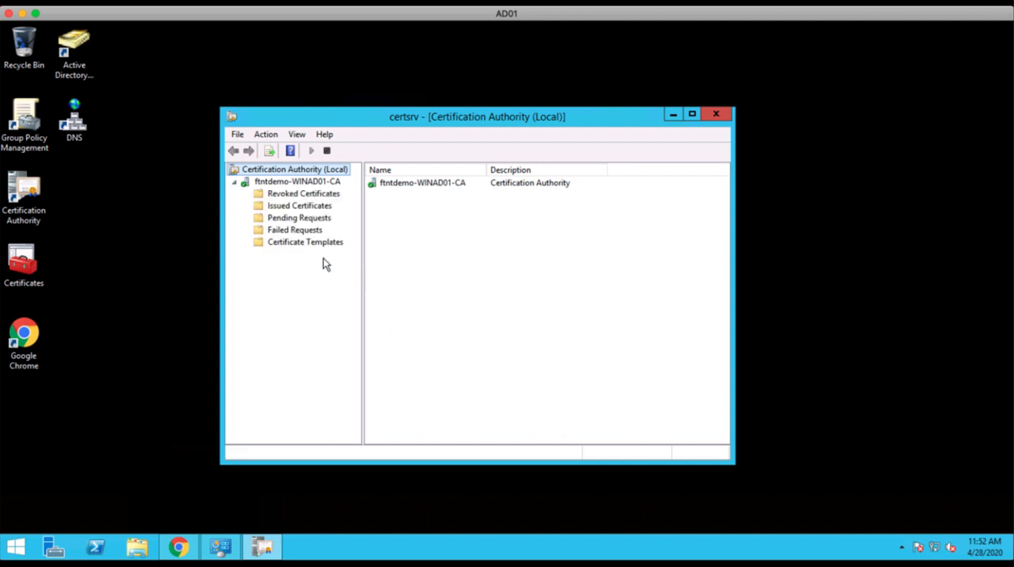
left_click(279, 244)
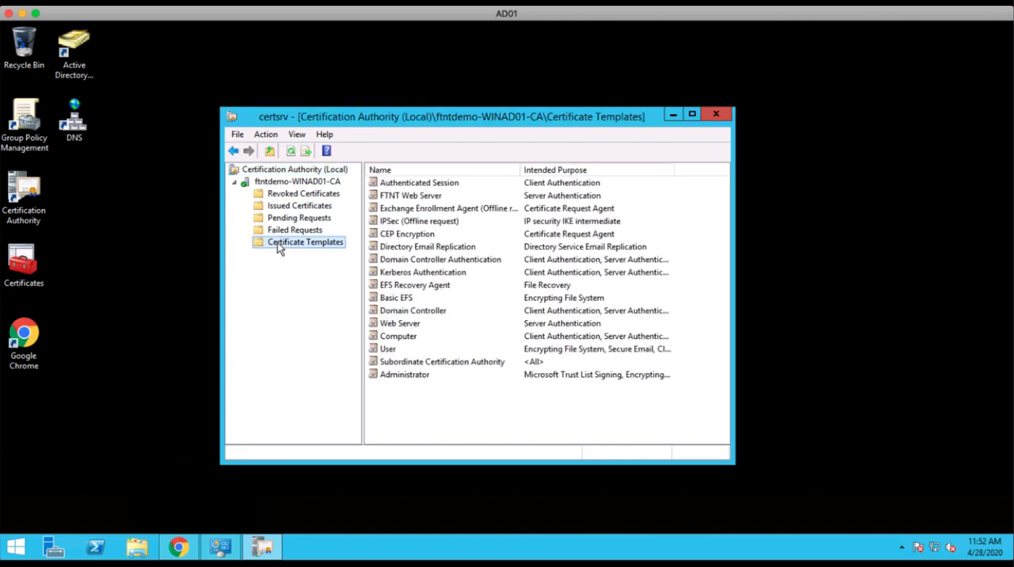
right_click(278, 243)
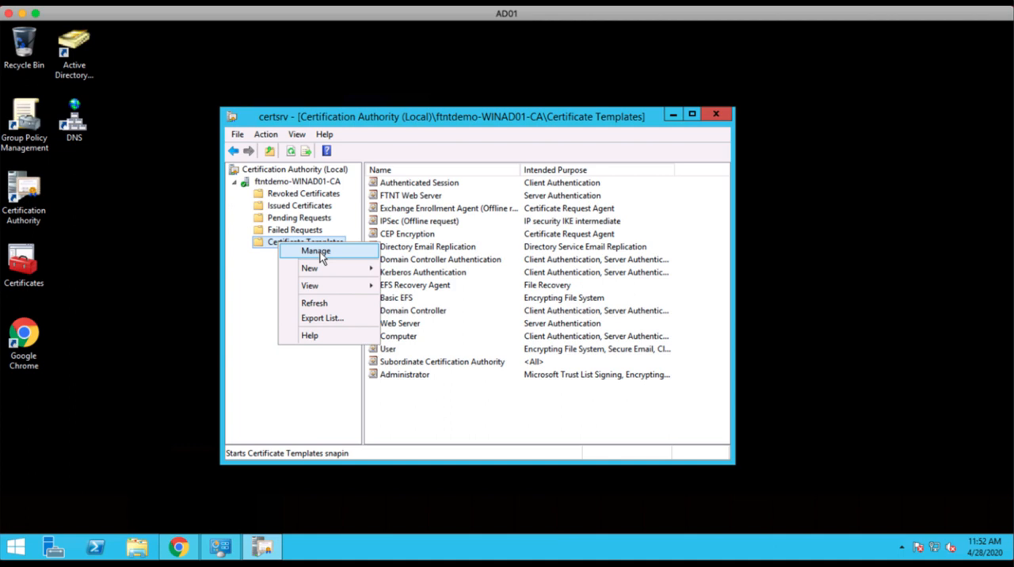
left_click(316, 251)
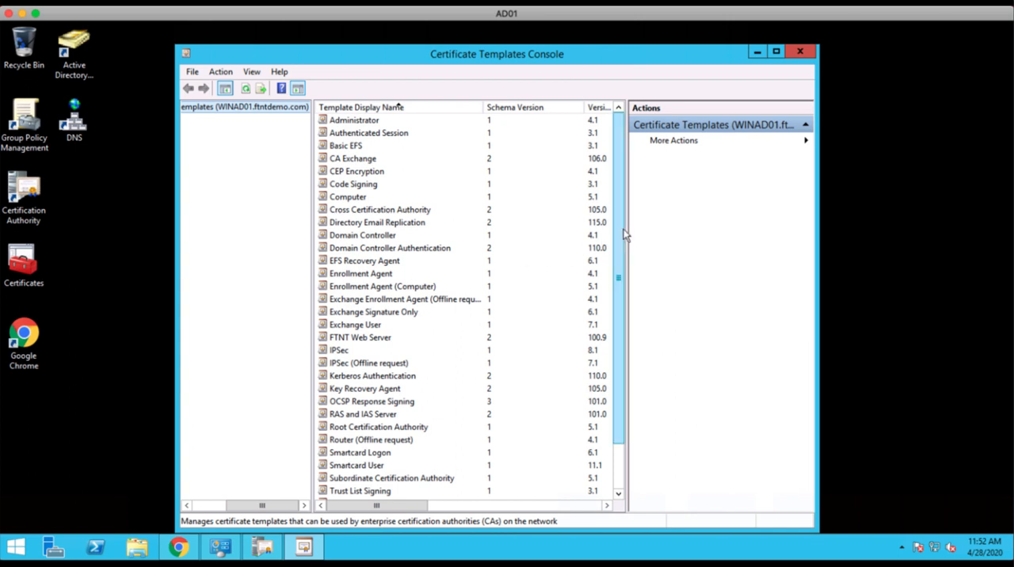
Duplicate the Web Server certificate template as the base for a new template.
left_click_drag(624, 229, 621, 326)
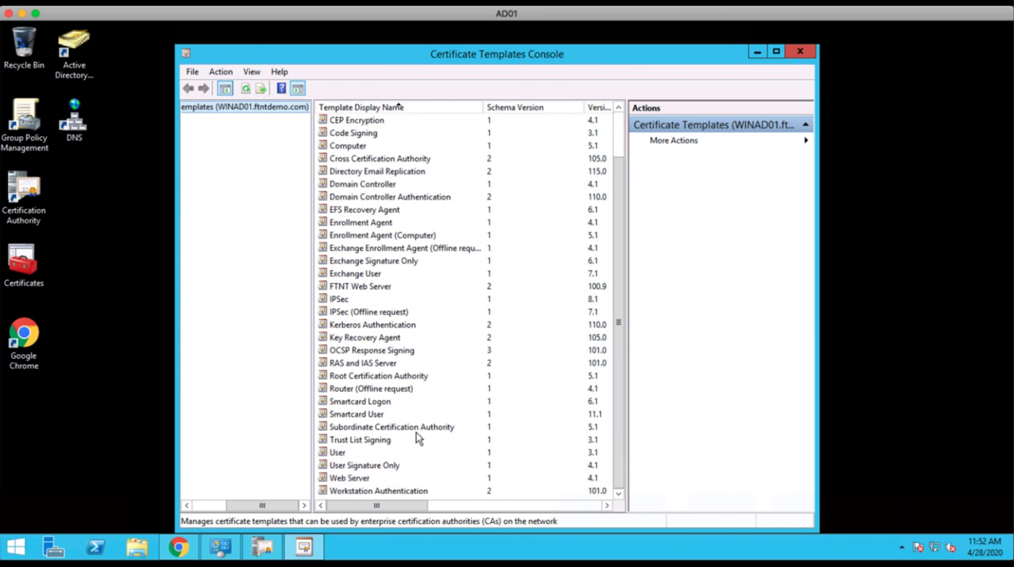
left_click(348, 479)
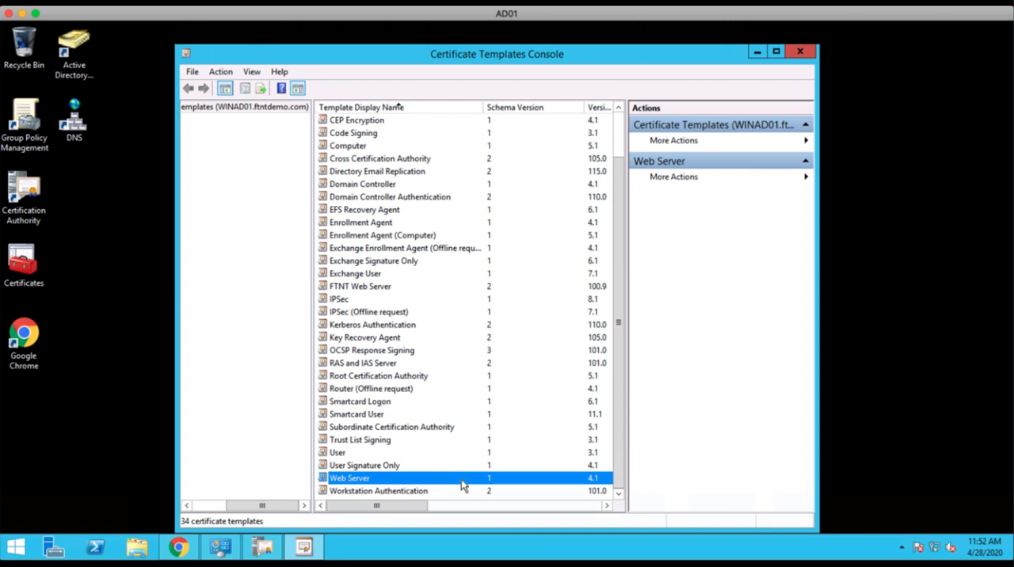
right_click(384, 479)
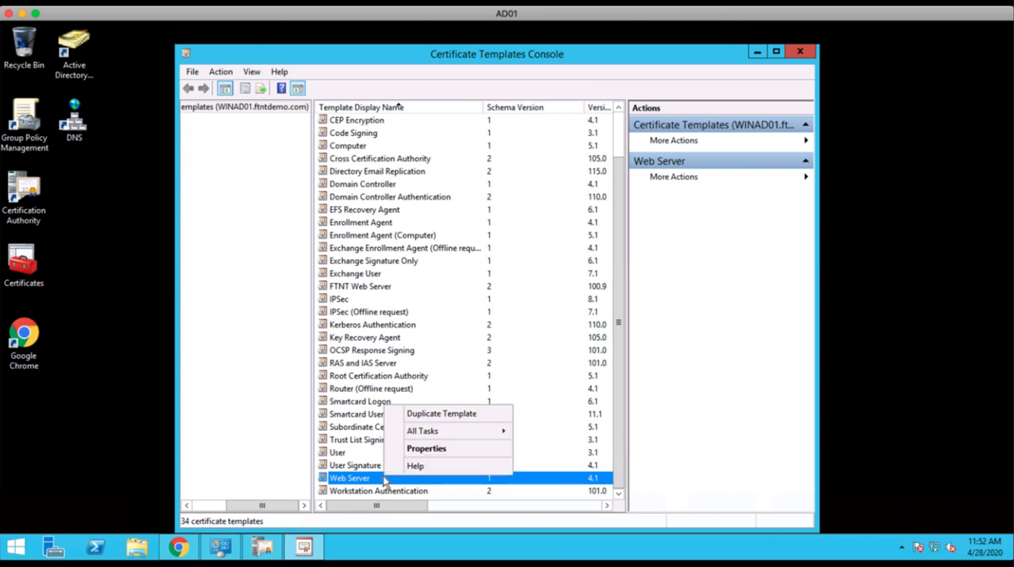
left_click(450, 414)
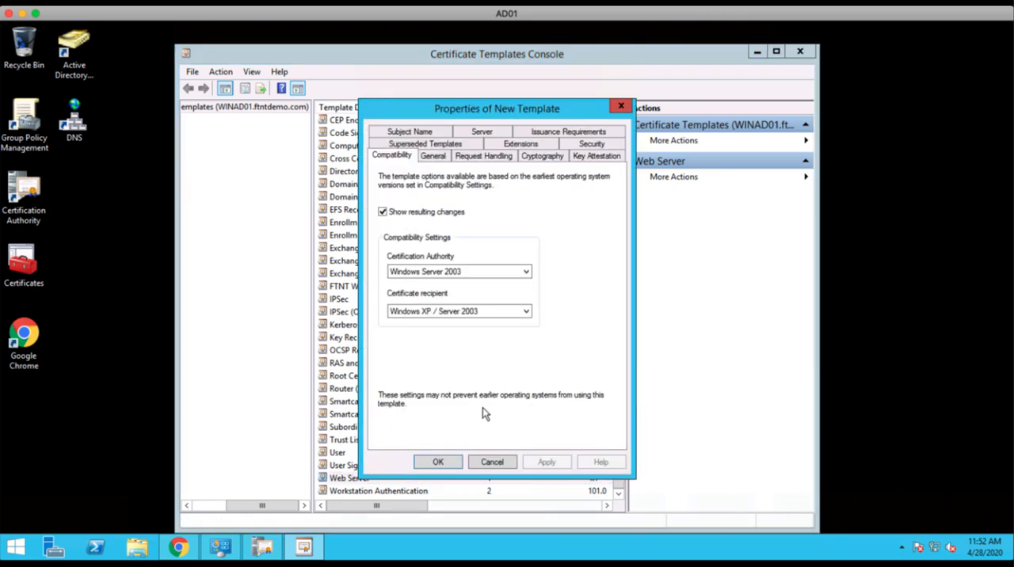
Allow the new template's private key to be exported and check its minimum key size.
left_click(481, 158)
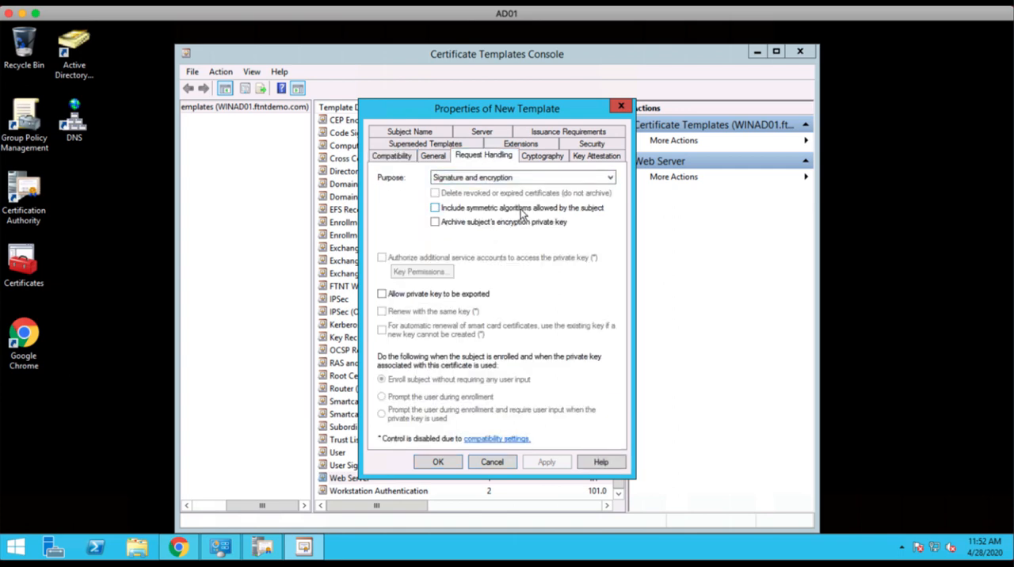
left_click(382, 294)
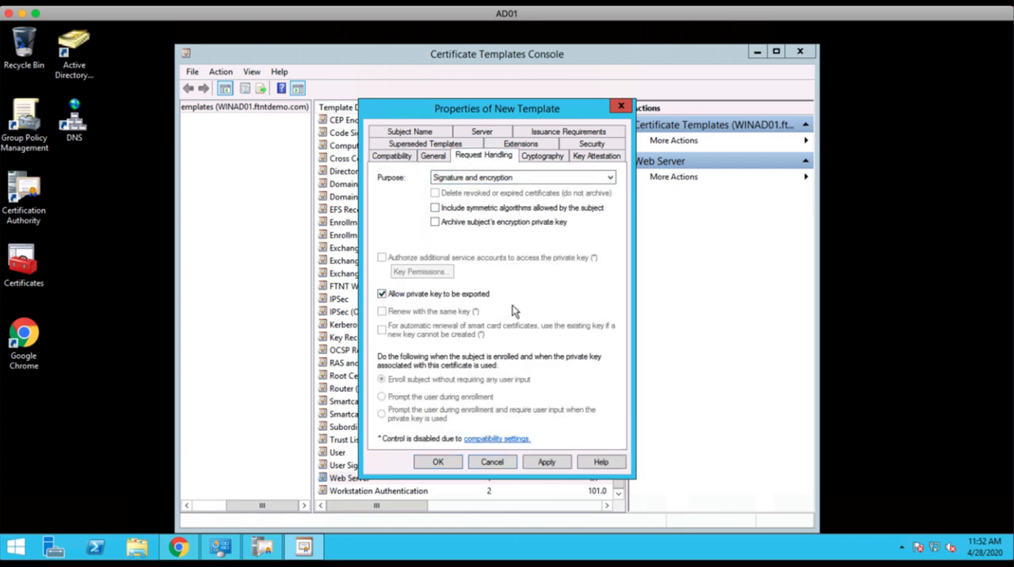
left_click(553, 158)
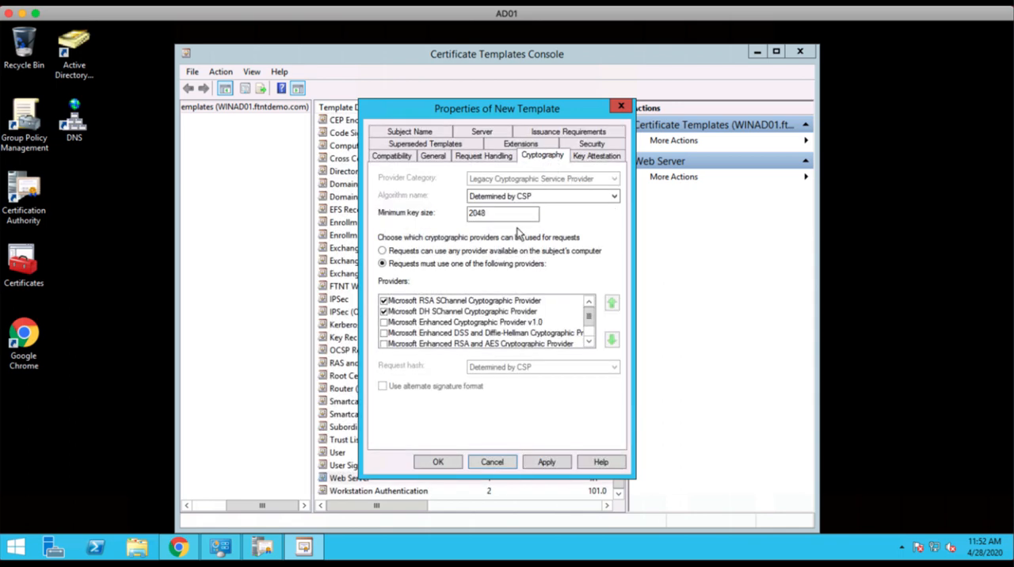
left_click_drag(496, 212, 442, 208)
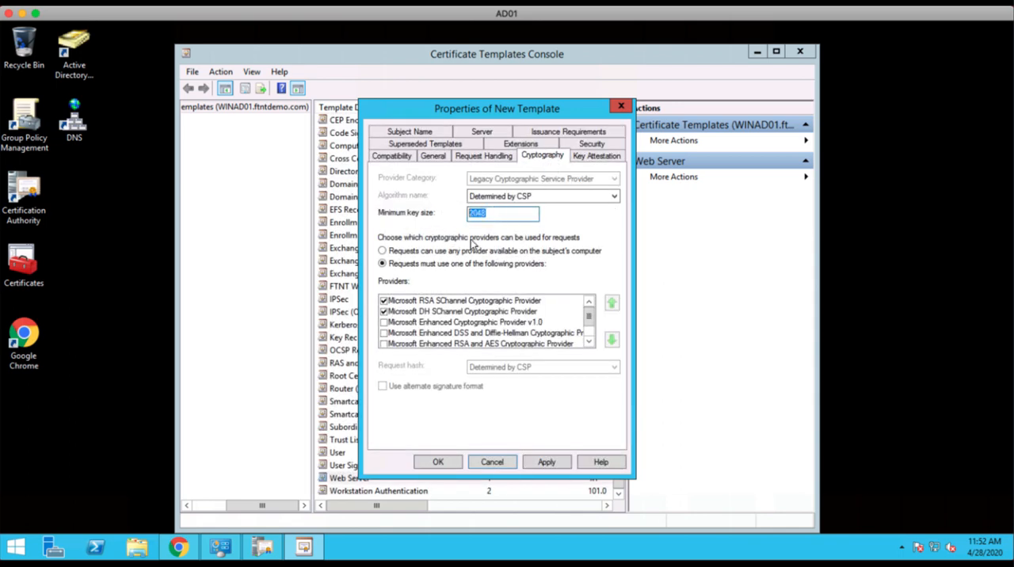
left_click(519, 218)
Start adding an entry to the new template's security list, including Computers in the object types searched.
left_click(600, 146)
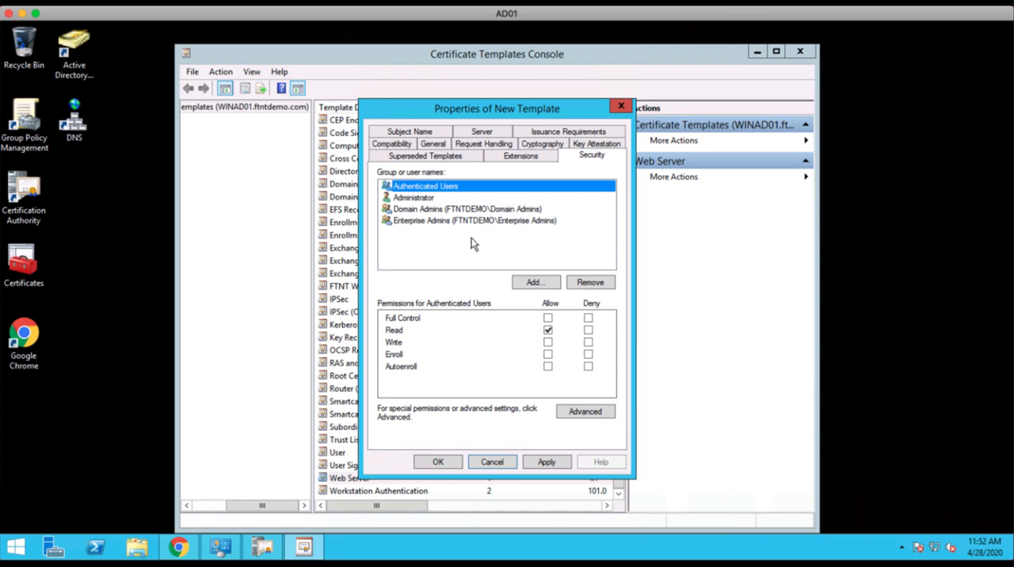
left_click(534, 283)
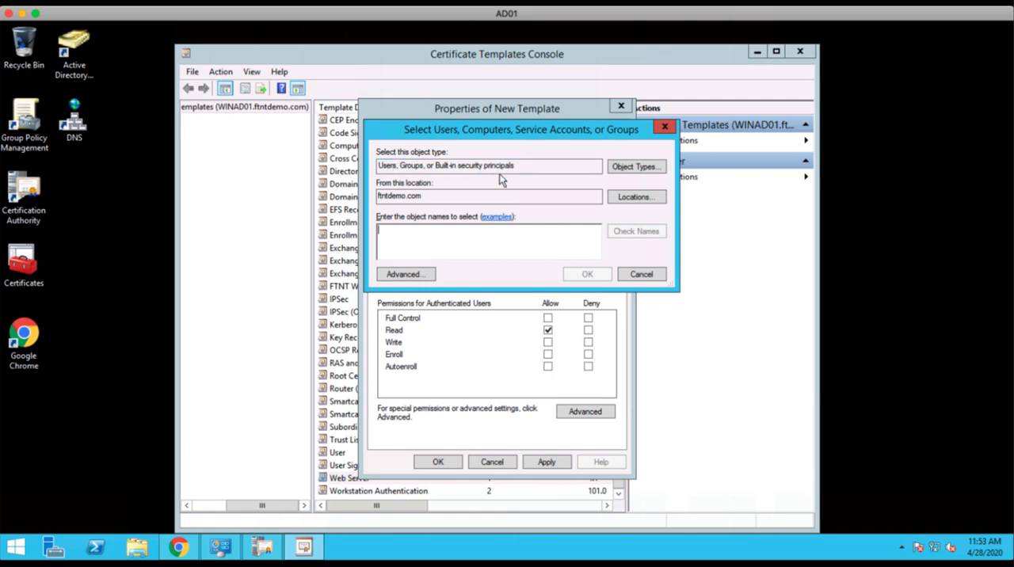
left_click(639, 167)
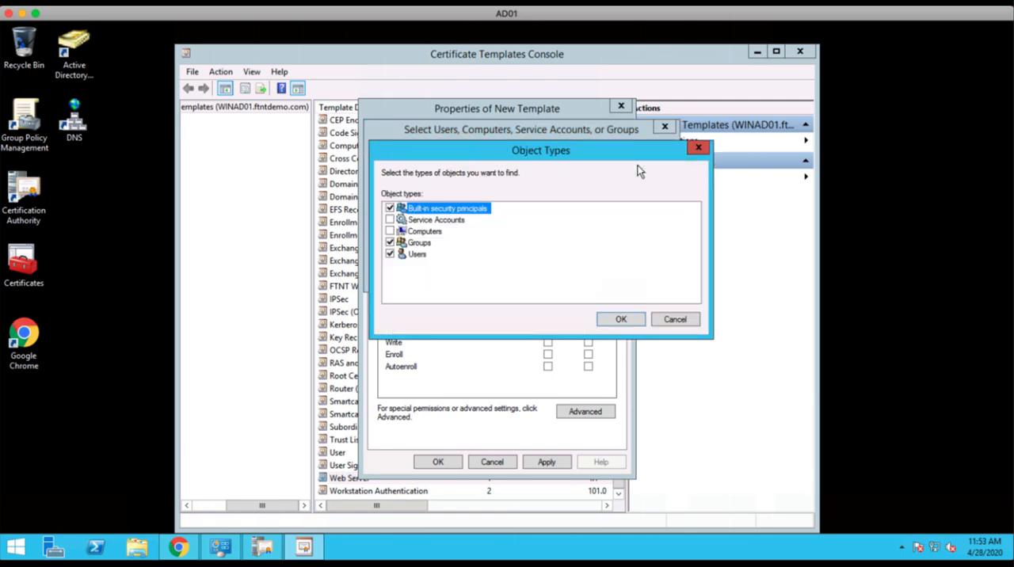
left_click(390, 231)
left_click(621, 319)
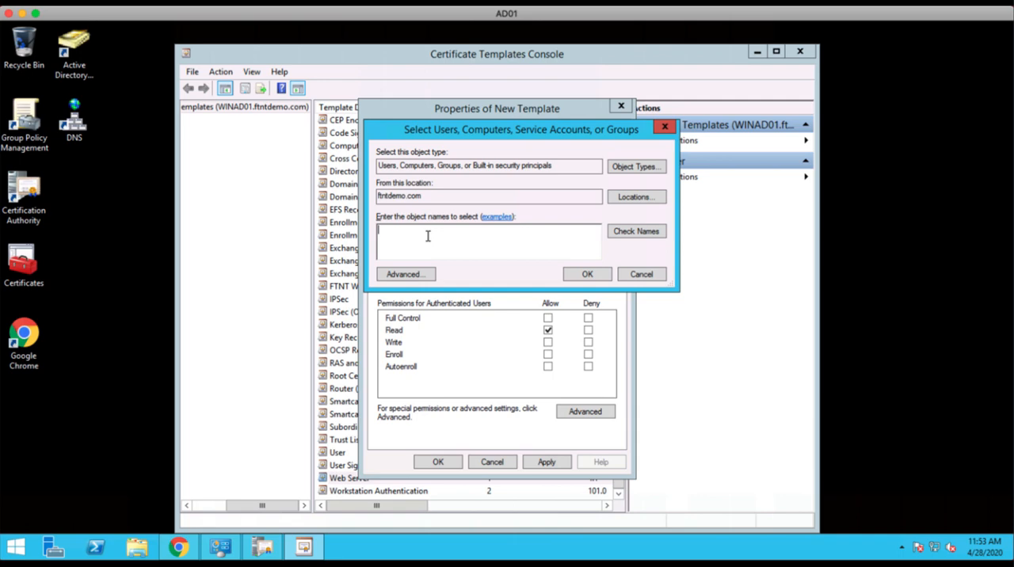
Look up names matching "Win" and add the computer WIN1901 to the template's security list.
type("Win")
left_click(637, 233)
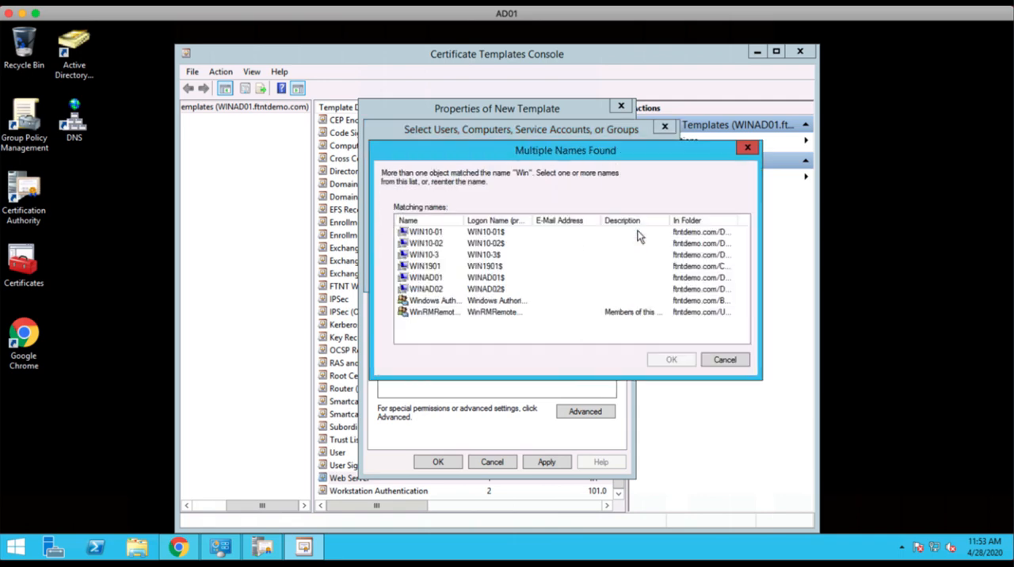
left_click(431, 267)
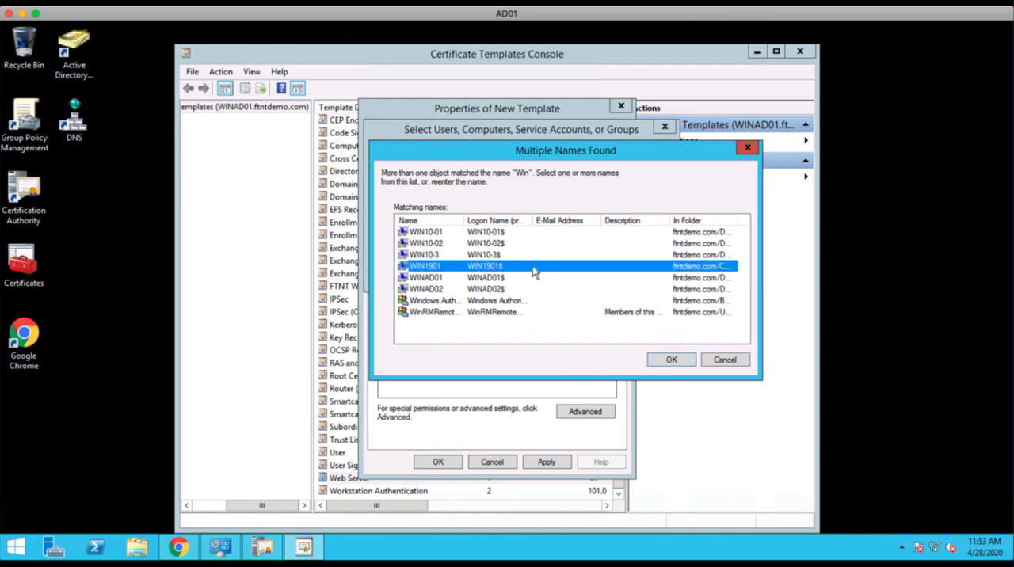
left_click(671, 360)
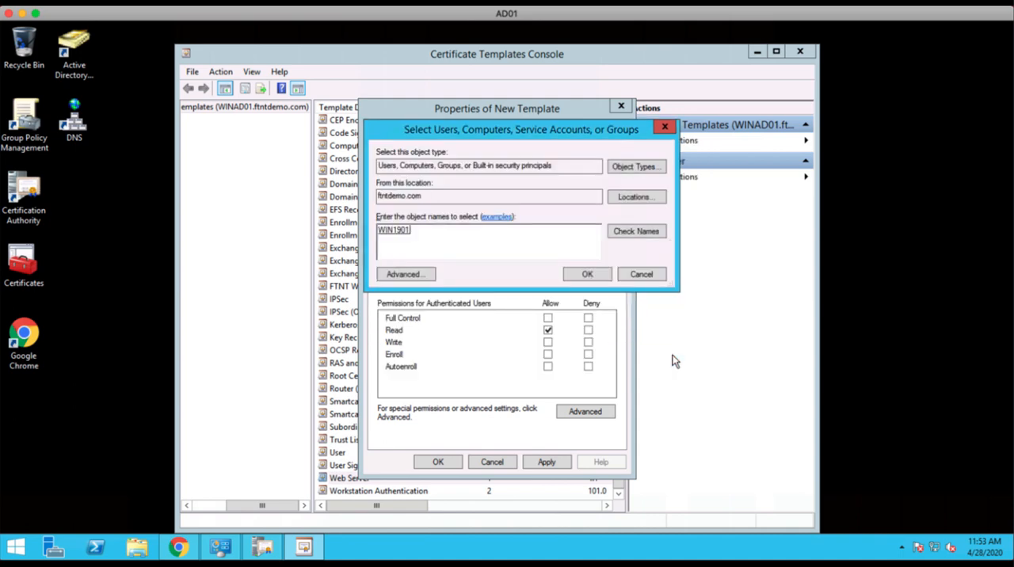
left_click(586, 276)
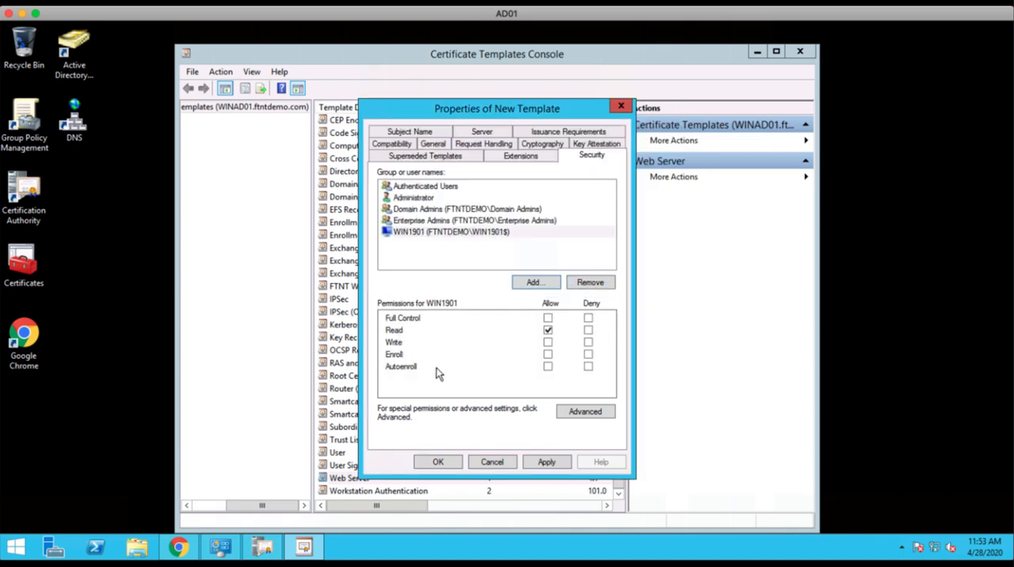
Grant WIN1901 the Enroll permission and save the new template.
left_click(549, 355)
left_click(547, 462)
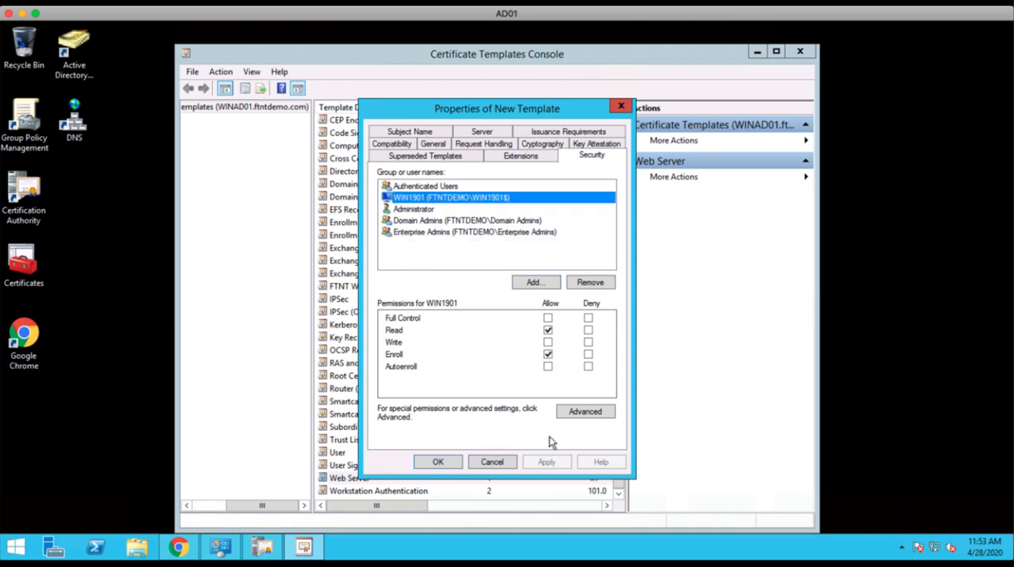
left_click(435, 463)
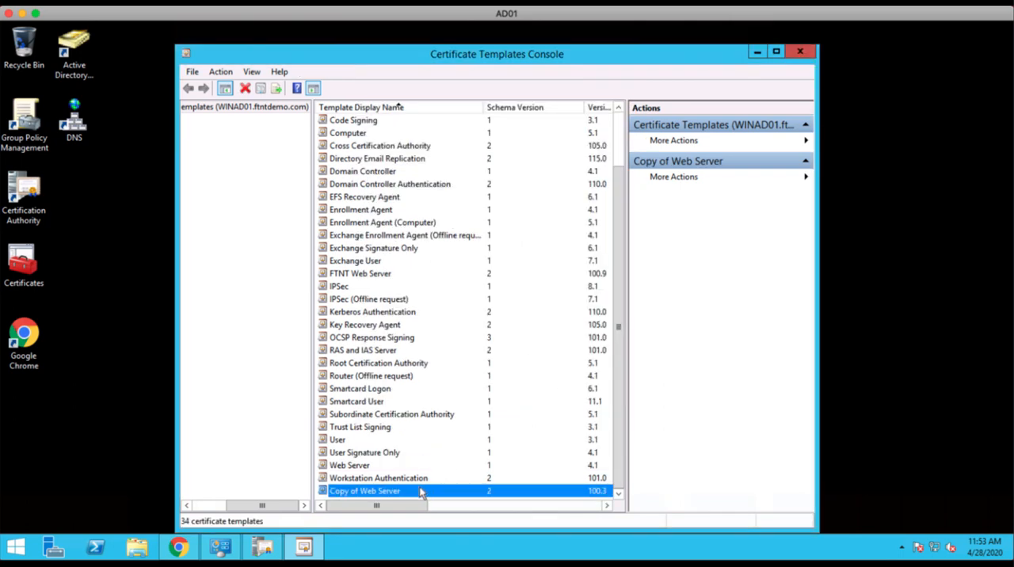
Change the template name of Copy of Web Server to EMS Web Server.
right_click(389, 490)
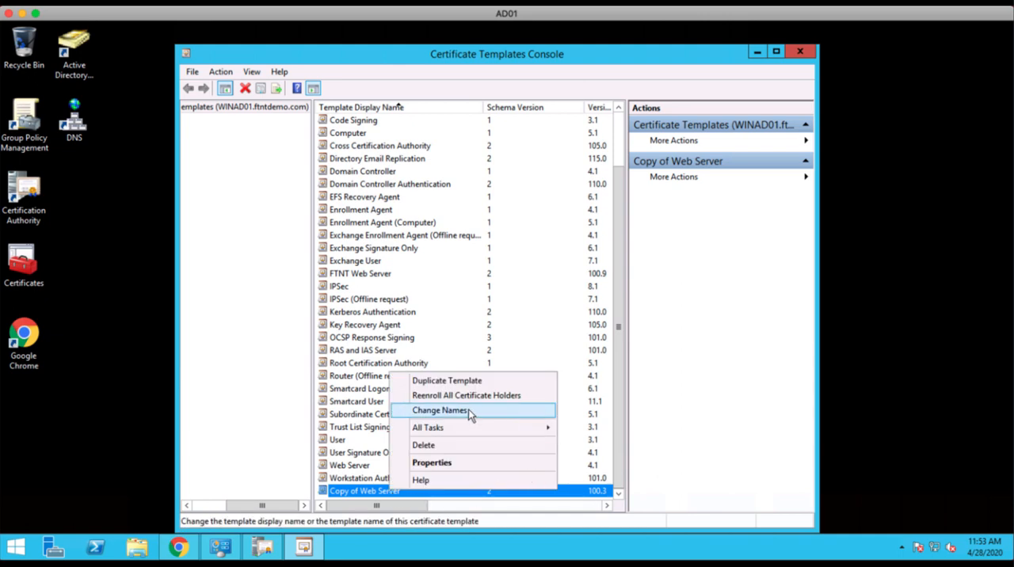
left_click(513, 417)
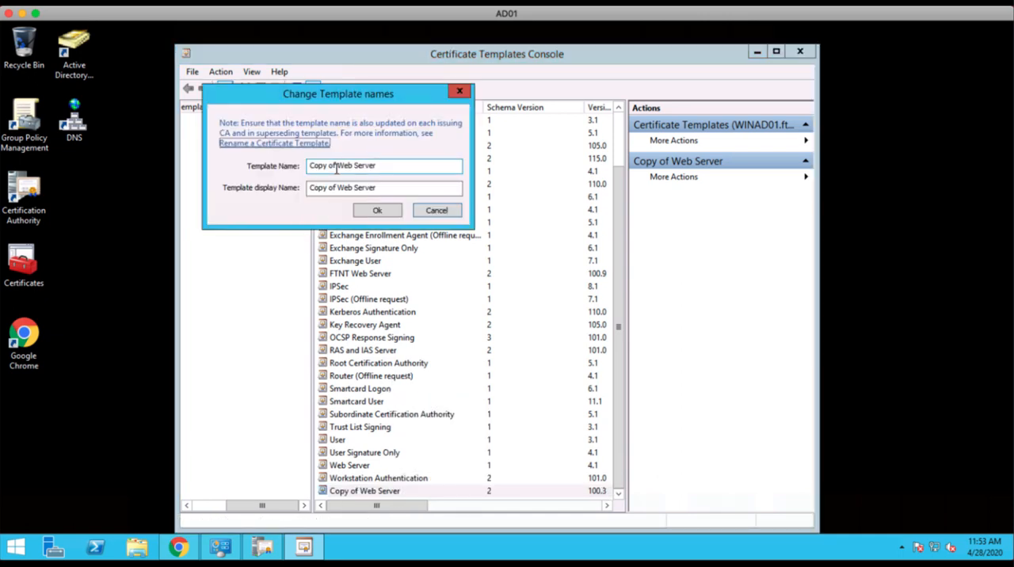
left_click_drag(336, 167, 287, 166)
key("BackSpace")
type("EM")
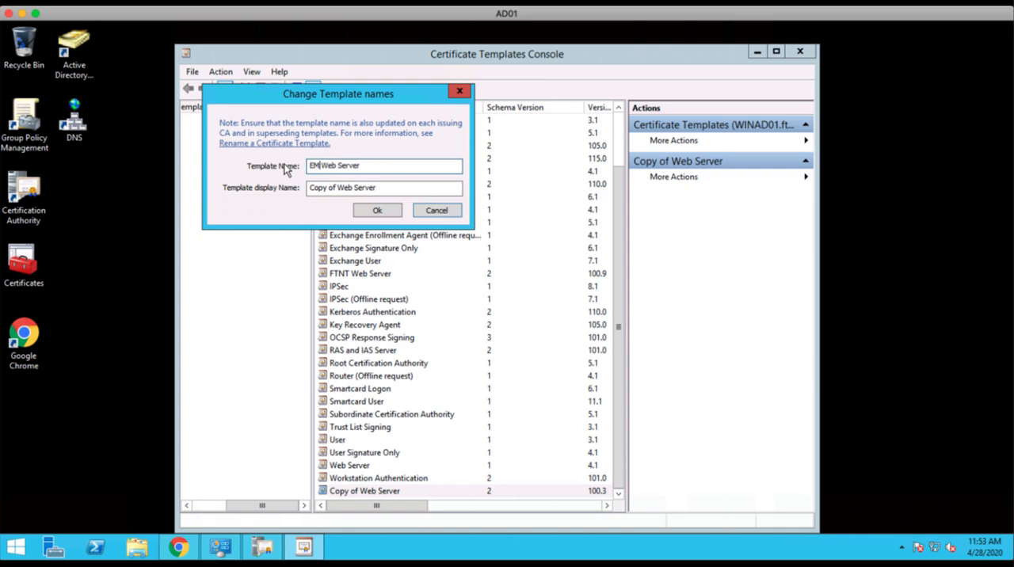
type("S")
Set the template display name to EMS Web Server as well, save the names and close the templates console.
left_click_drag(337, 188, 309, 188)
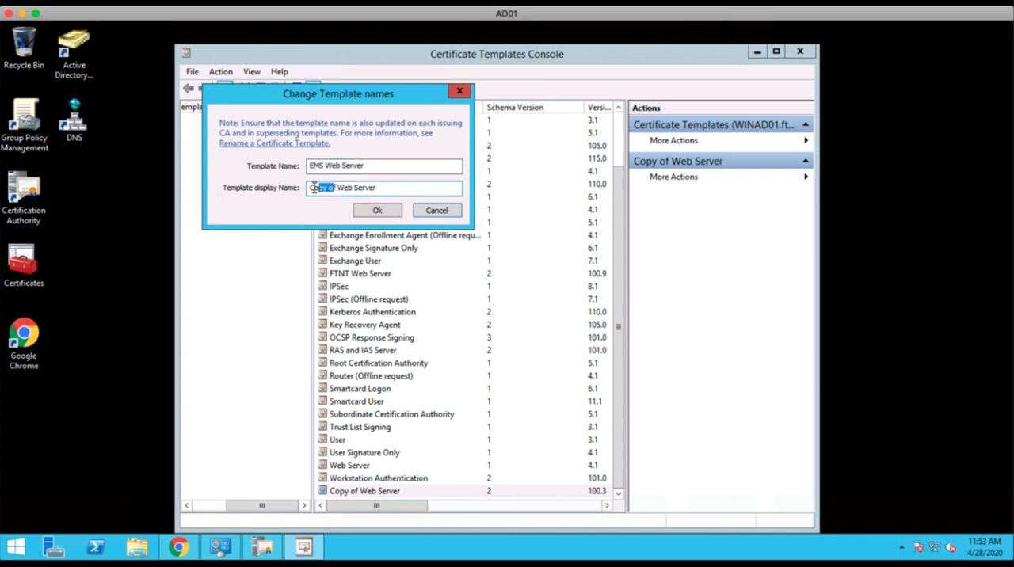
type("E")
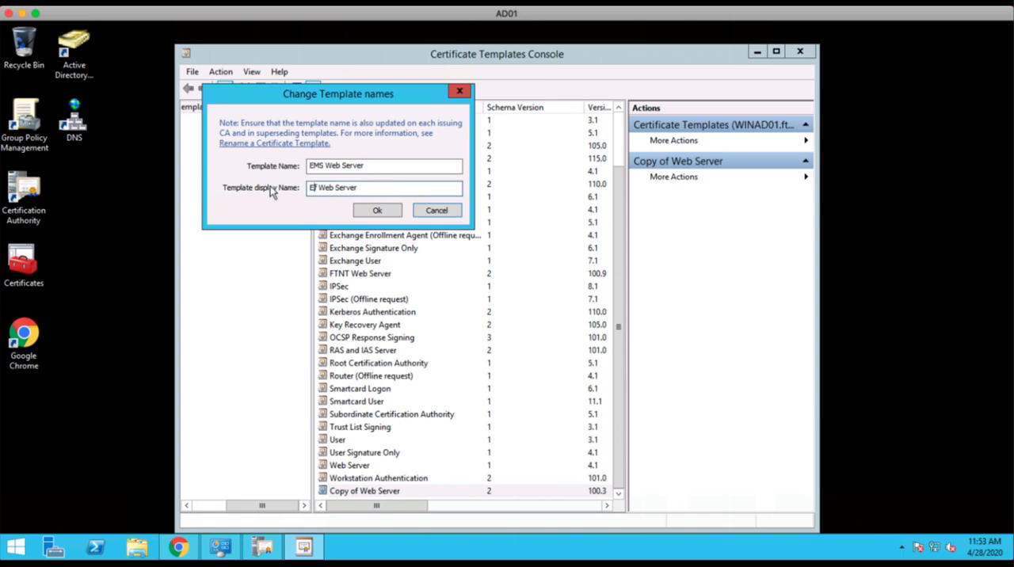
type("MS")
left_click(378, 210)
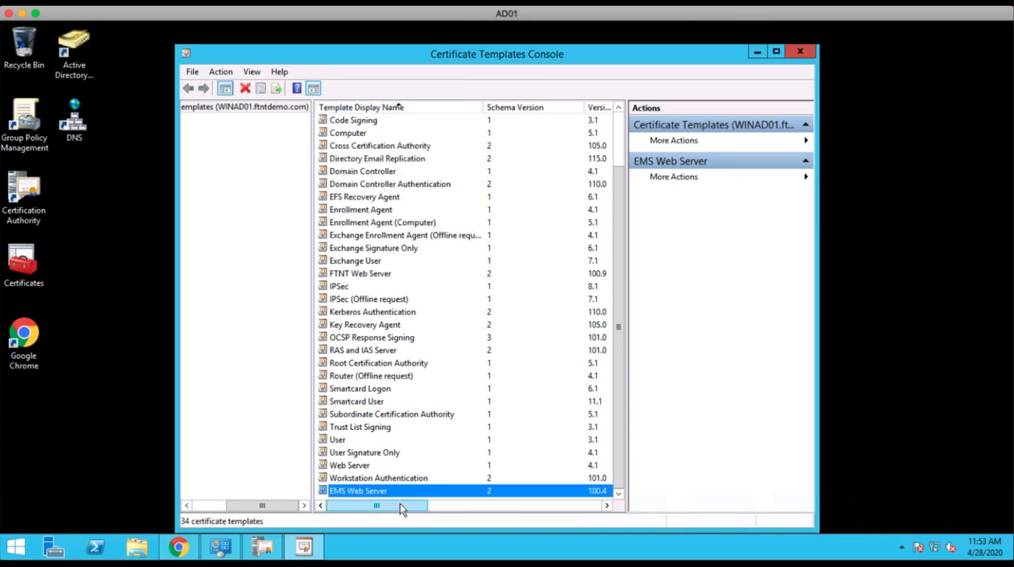
left_click(800, 52)
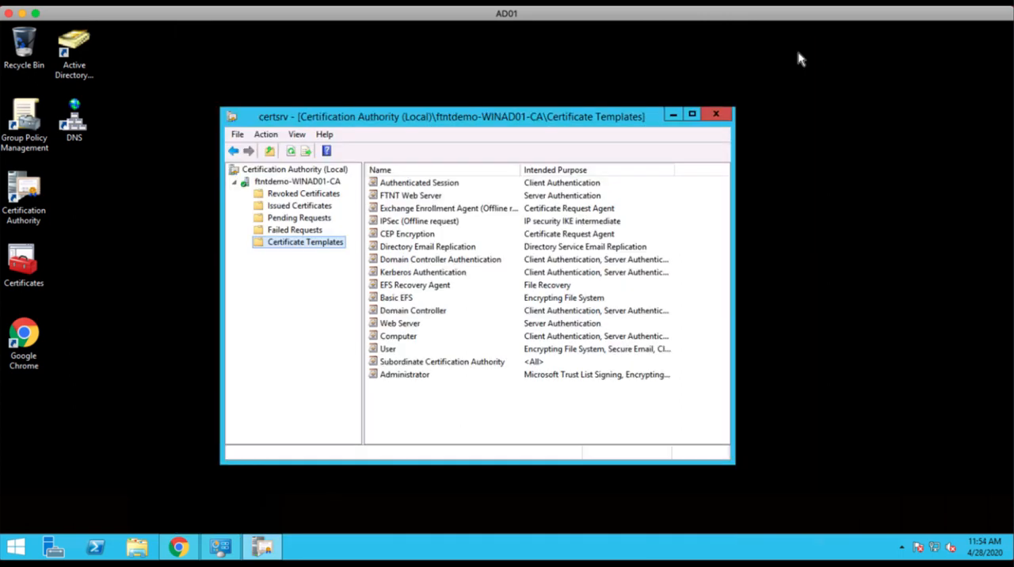
Enable the EMS Web Server certificate template on the ftntdemo-WINAD01-CA certification authority and select it in the template list.
right_click(298, 244)
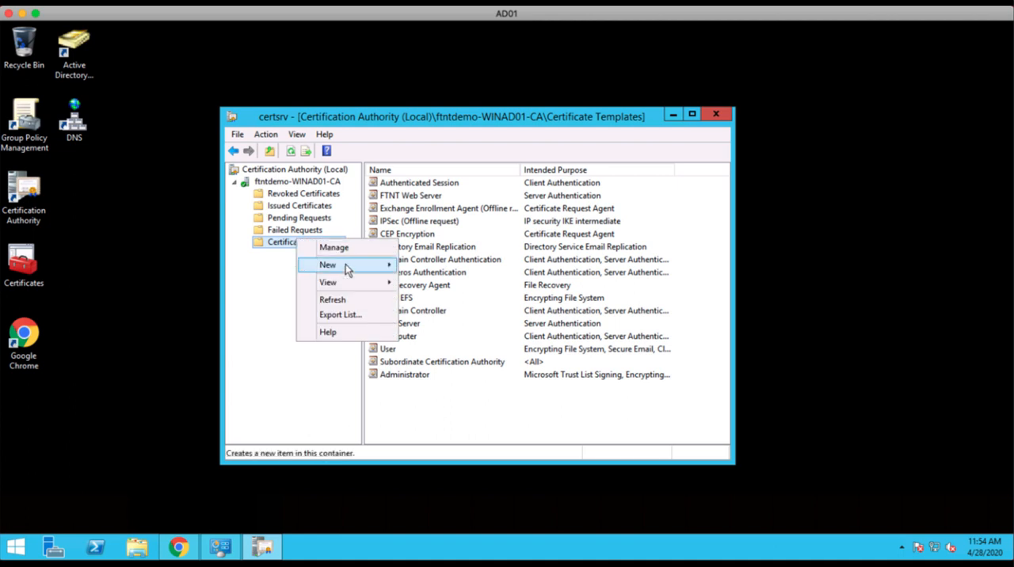
mouse_move(345, 264)
left_click(455, 266)
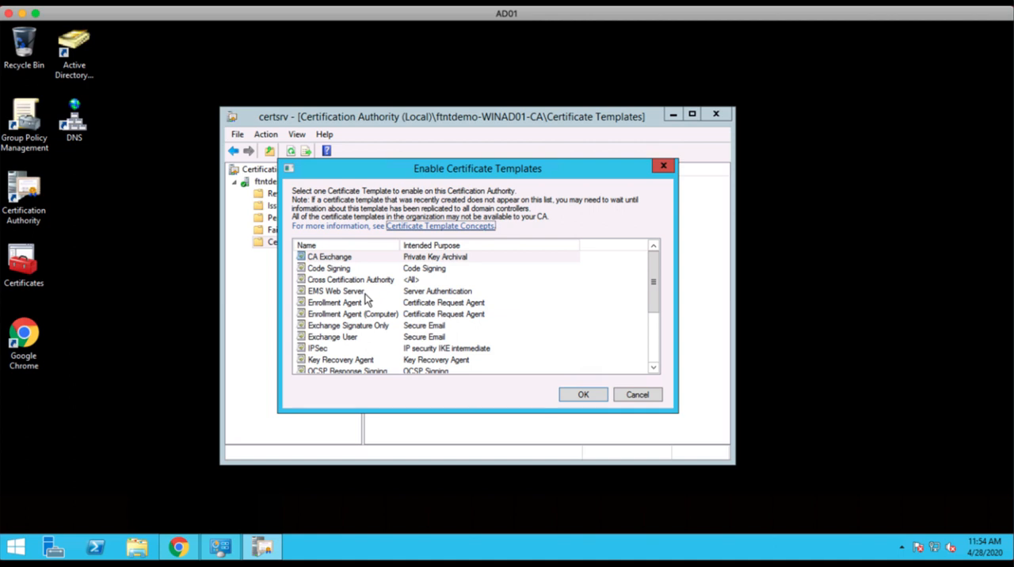
left_click(330, 282)
scroll(347, 287, "down", 3)
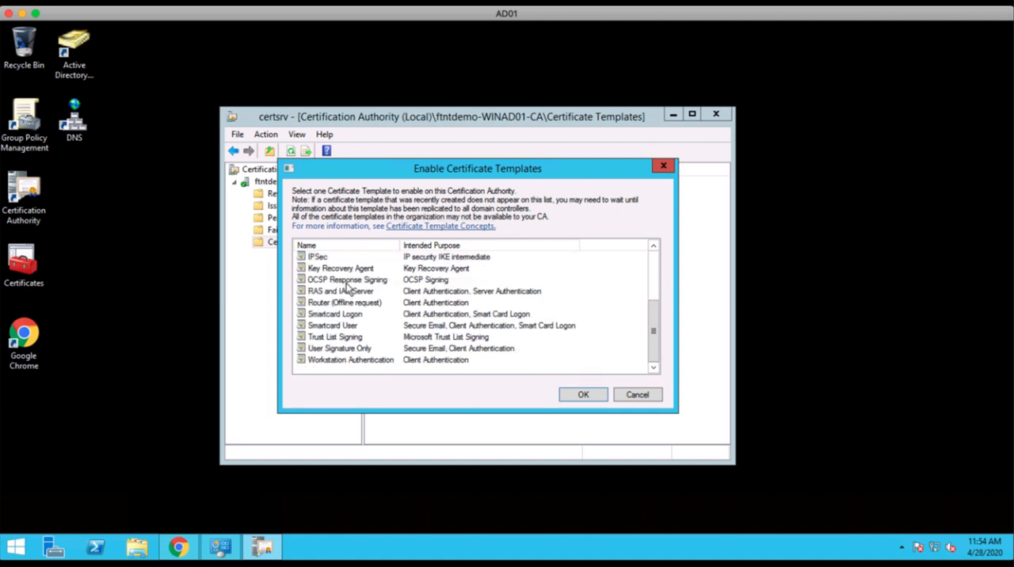
scroll(386, 328, "up", 3)
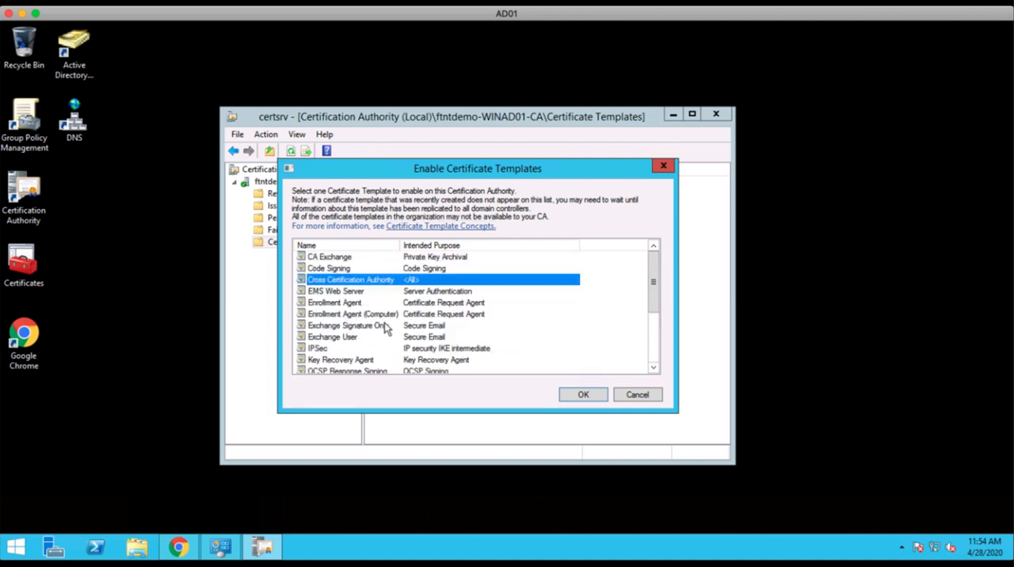
left_click(341, 291)
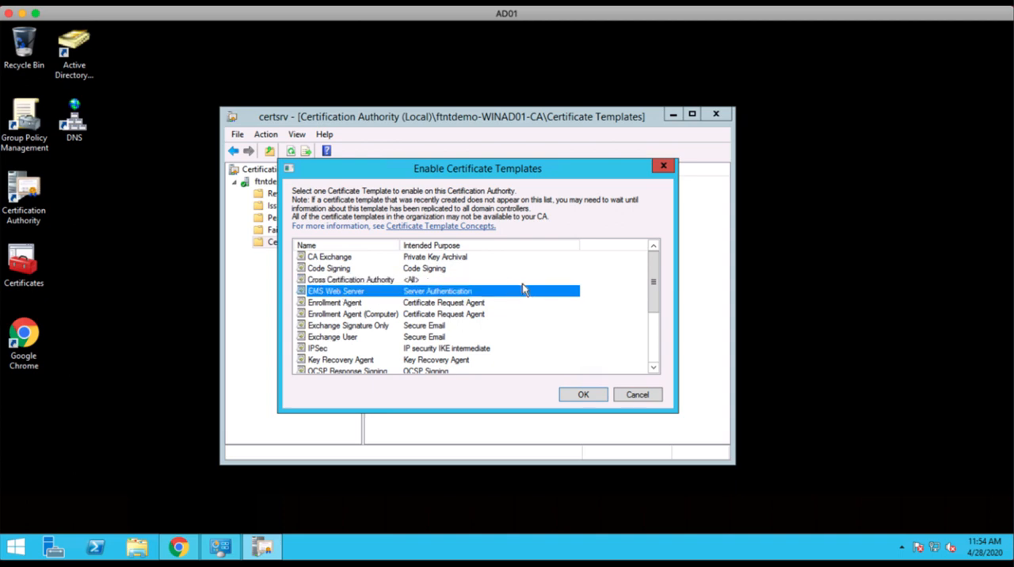
left_click(583, 396)
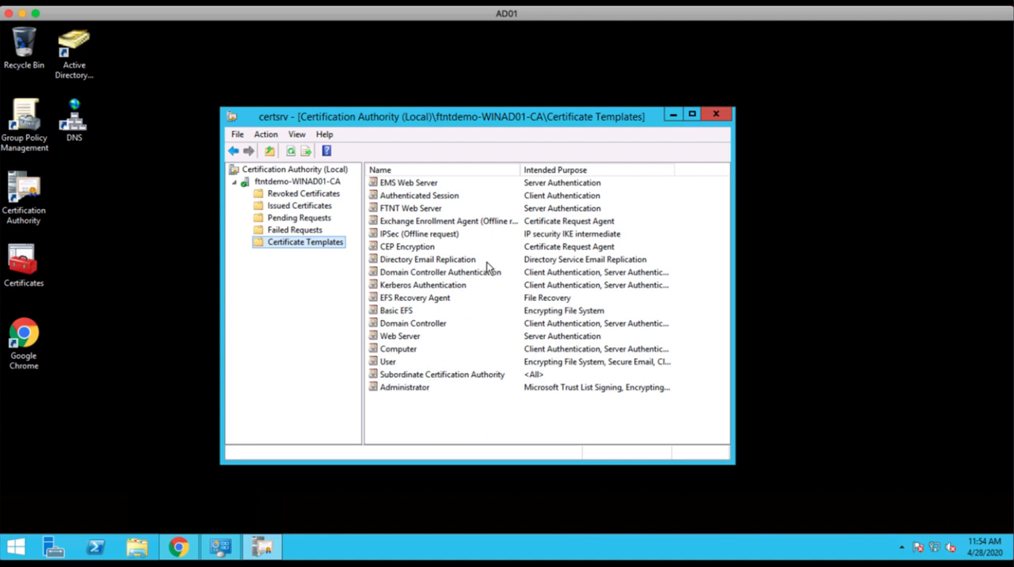
left_click(408, 183)
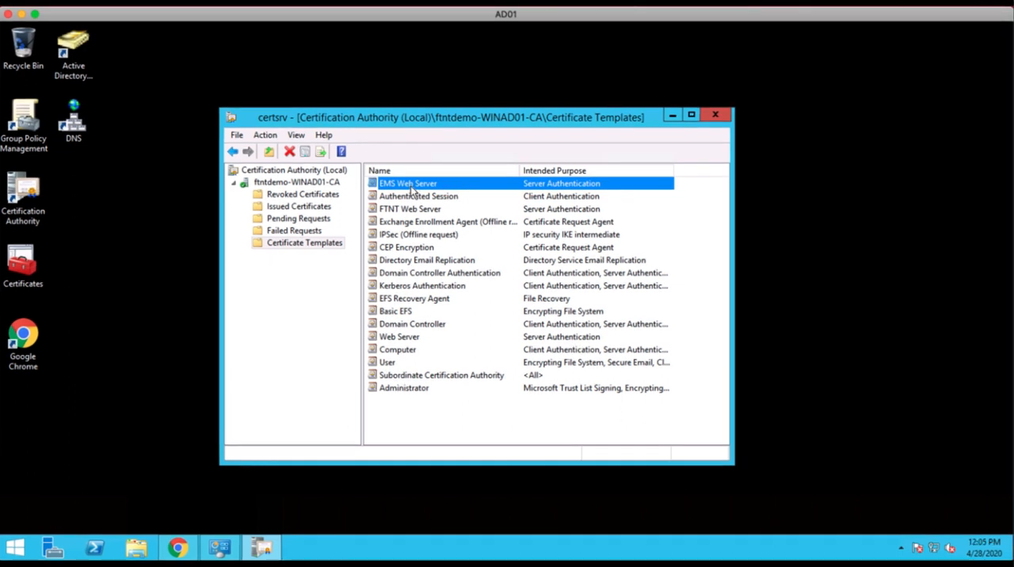
Switch from the AD01 remote session to the WIN1901 server desktop.
left_click(23, 16)
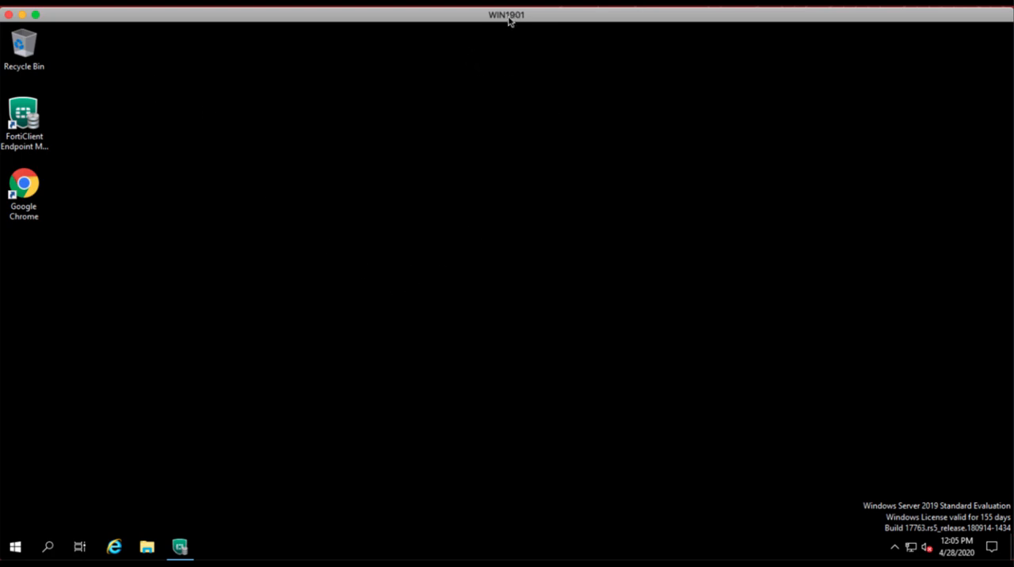
left_click_drag(528, 20, 528, 17)
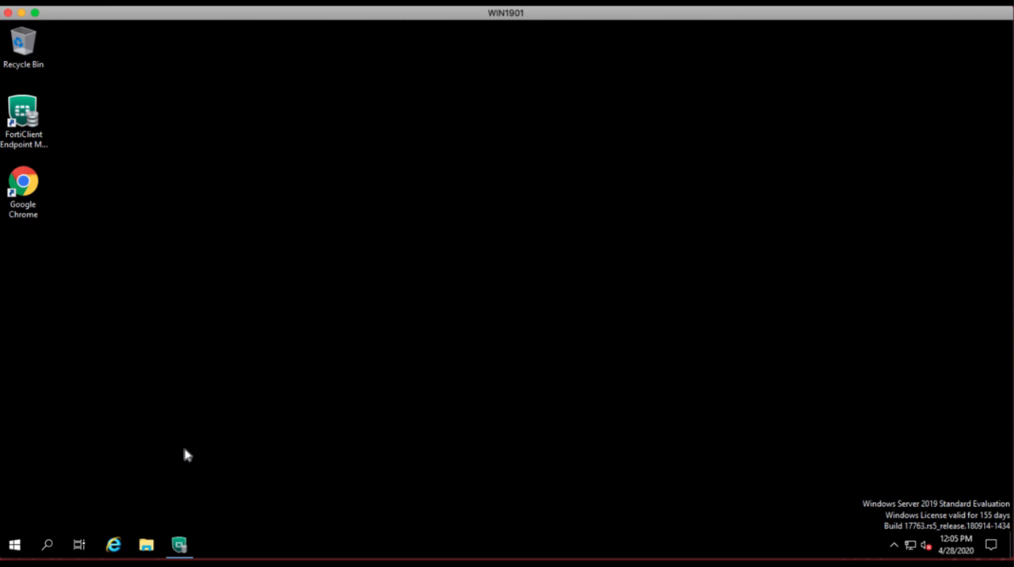
left_click(15, 547)
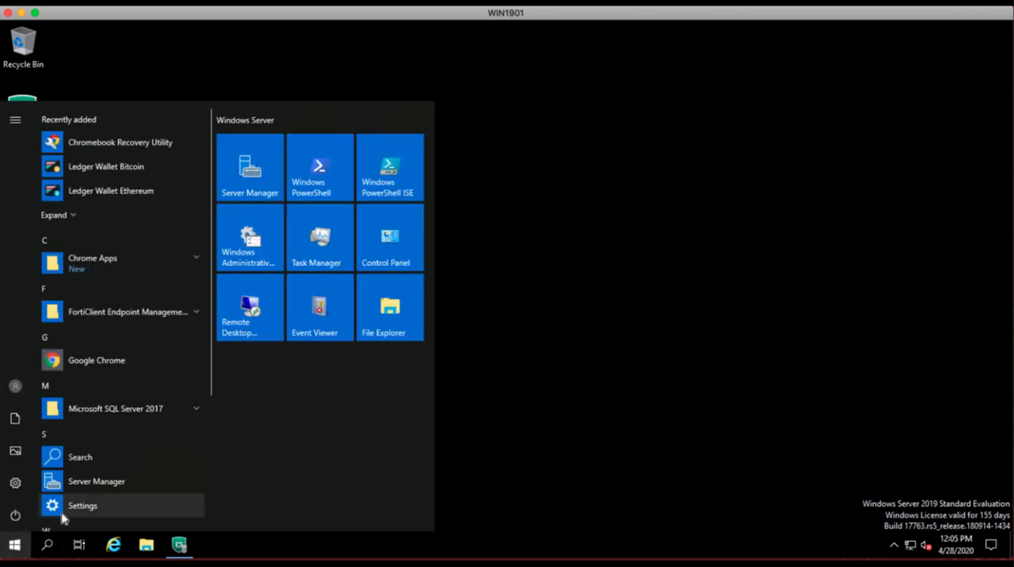
left_click(247, 249)
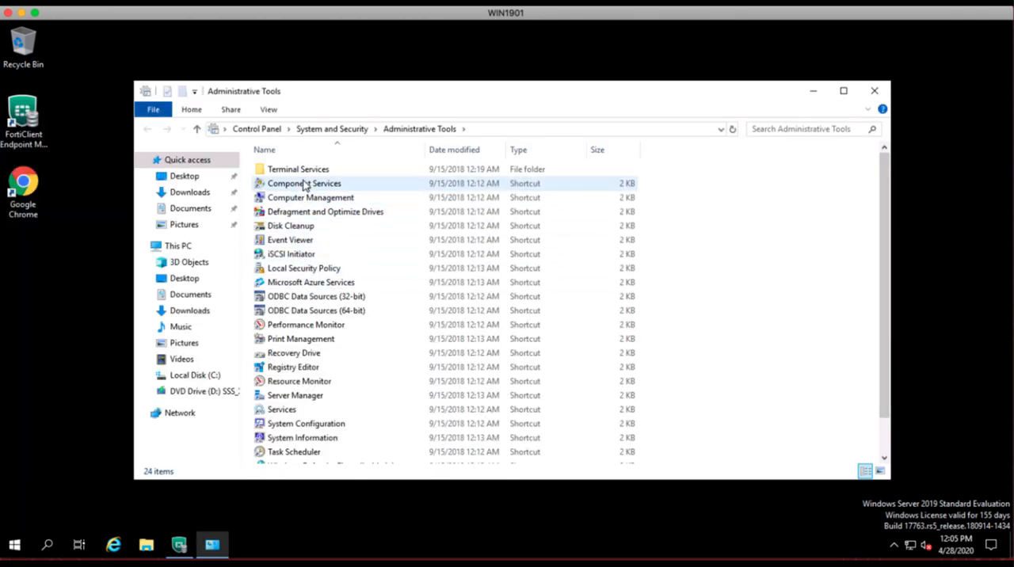
left_click(875, 92)
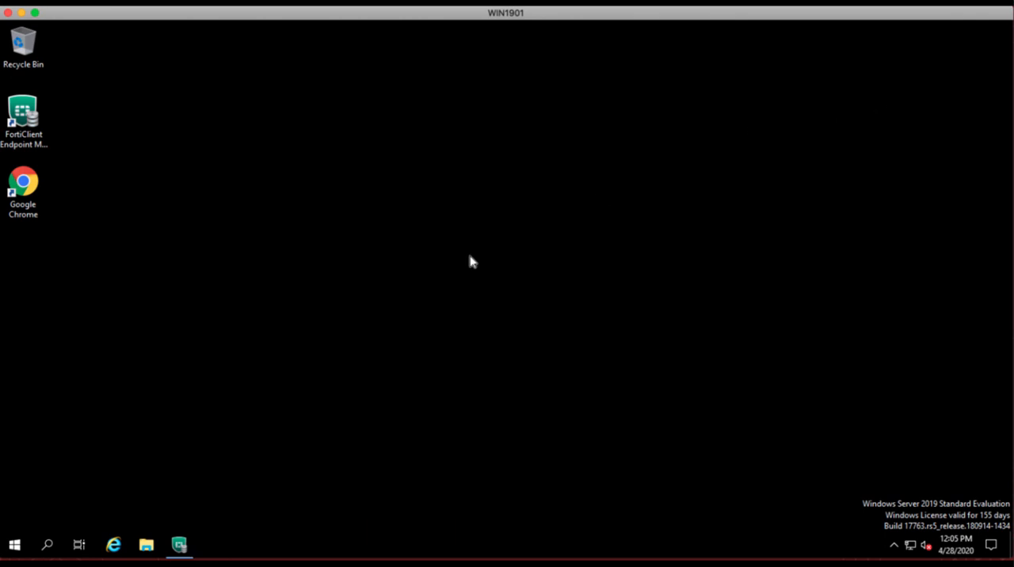
Run mmc on WIN1901 to open an empty management console and move its window clear of the desktop shortcuts.
right_click(17, 547)
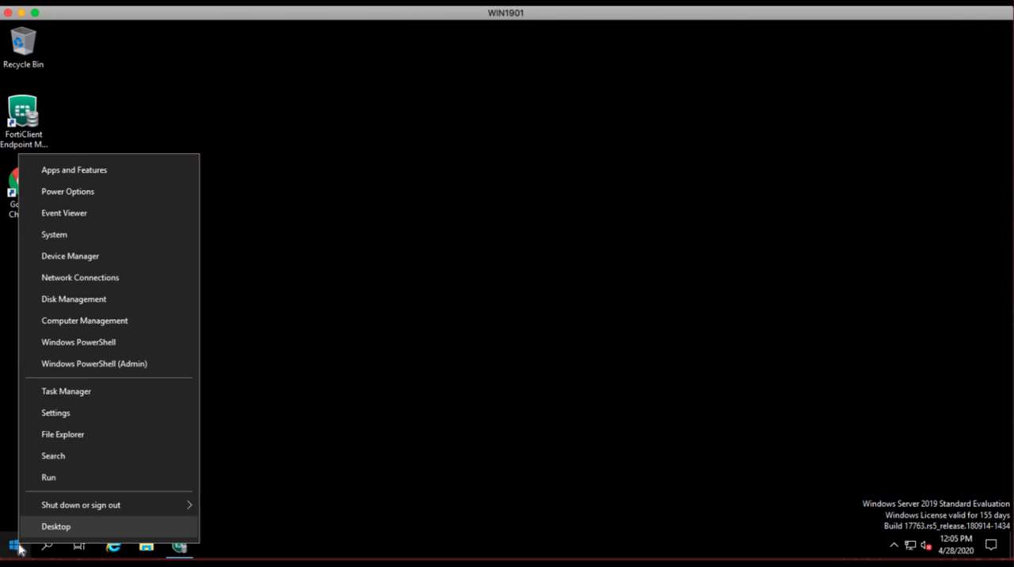
left_click(95, 478)
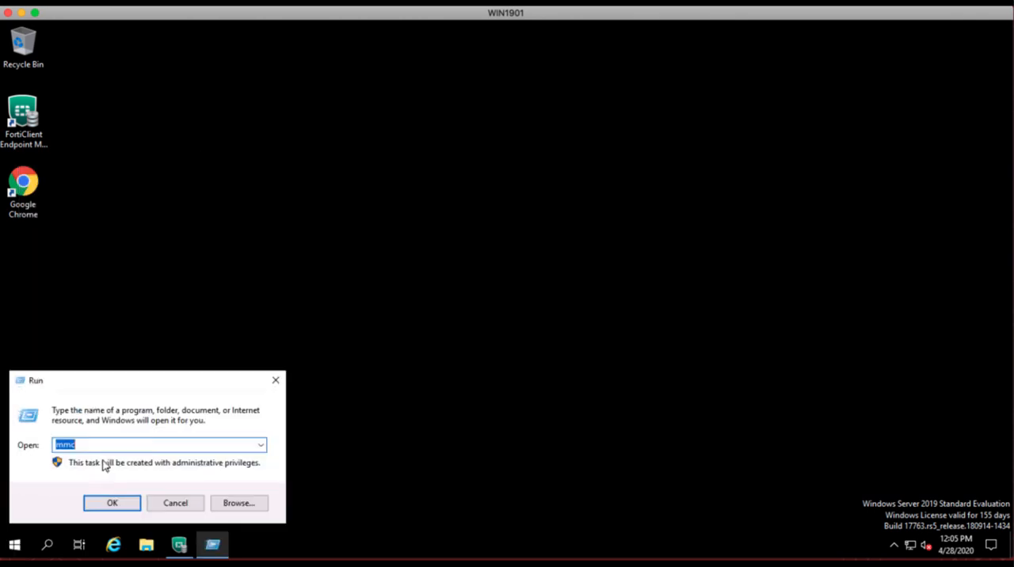
type("mmc")
left_click(121, 509)
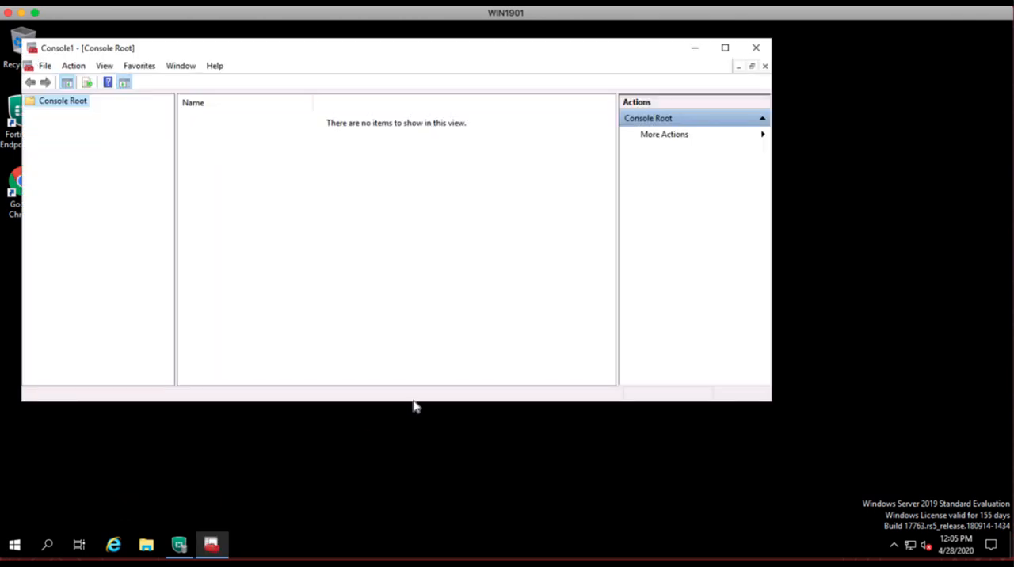
left_click_drag(294, 47, 398, 87)
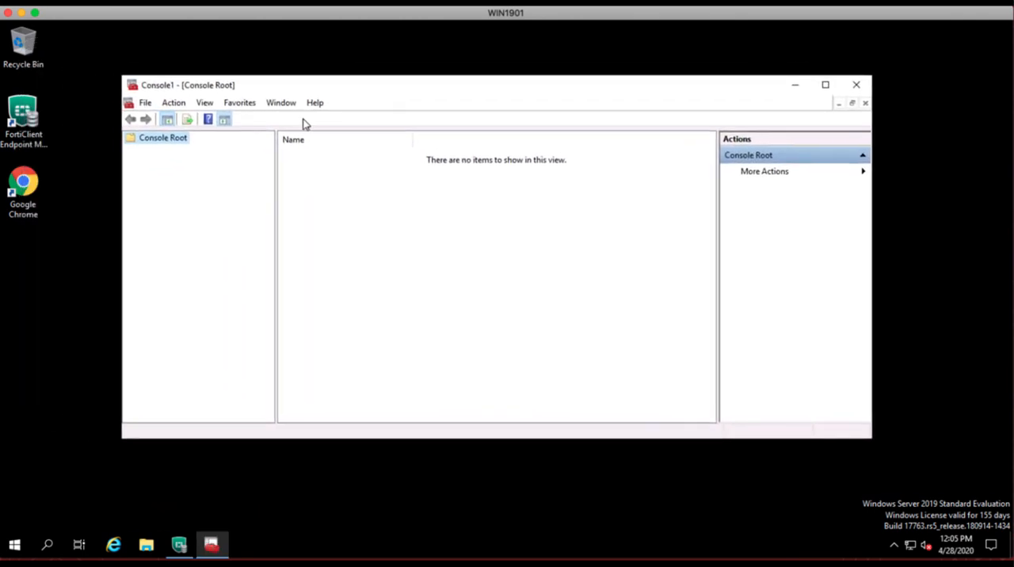
Add the Certificates snap-in to the console, managing the computer account of the local computer.
left_click(146, 103)
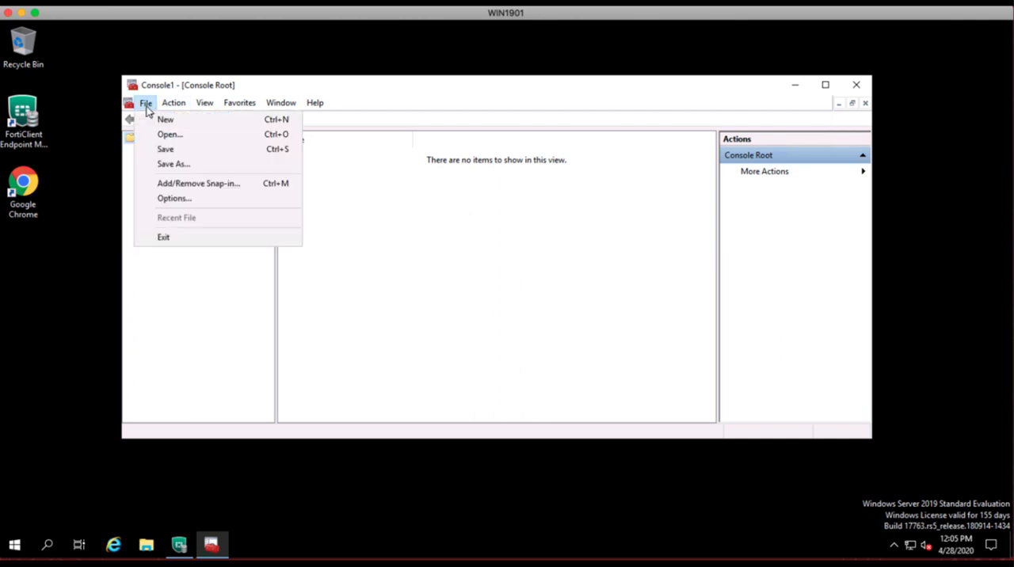
left_click(222, 190)
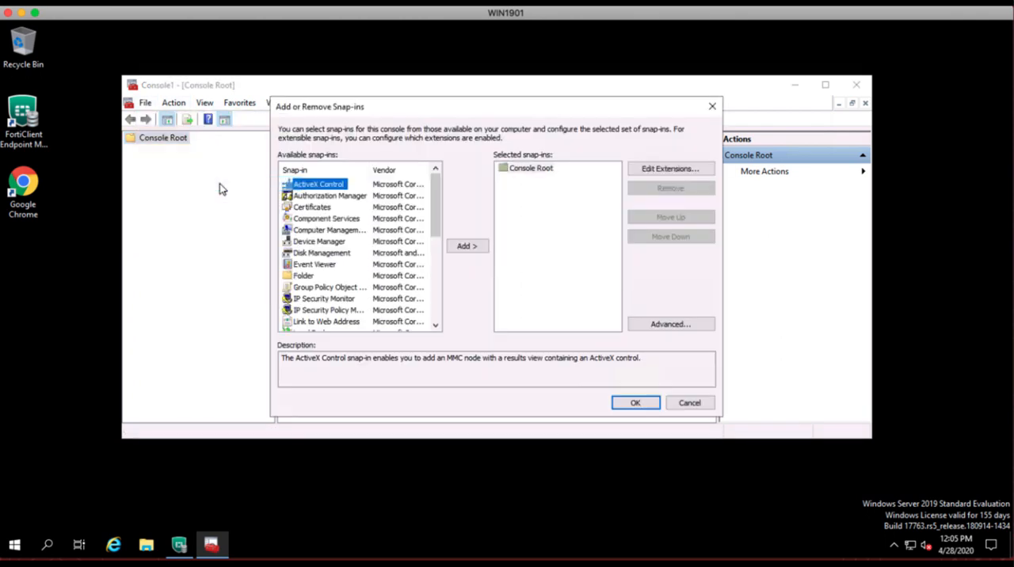
left_click(312, 207)
left_click(469, 247)
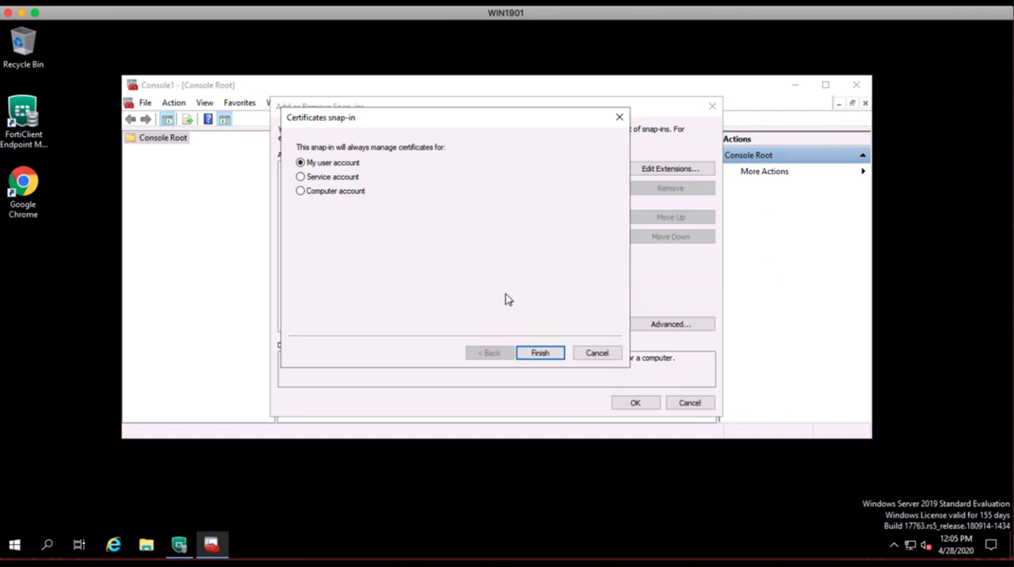
left_click(302, 192)
left_click(541, 353)
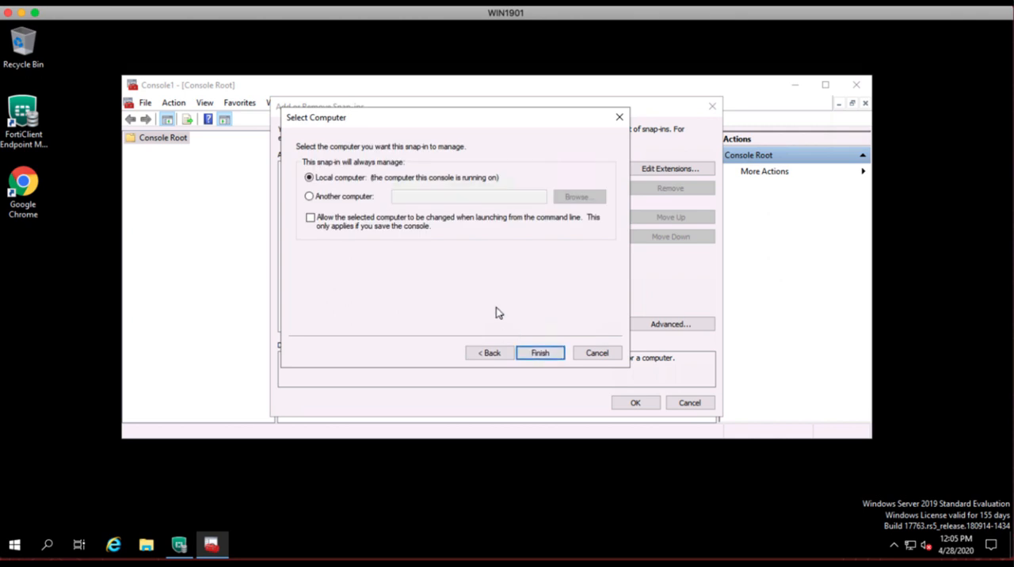
left_click(544, 354)
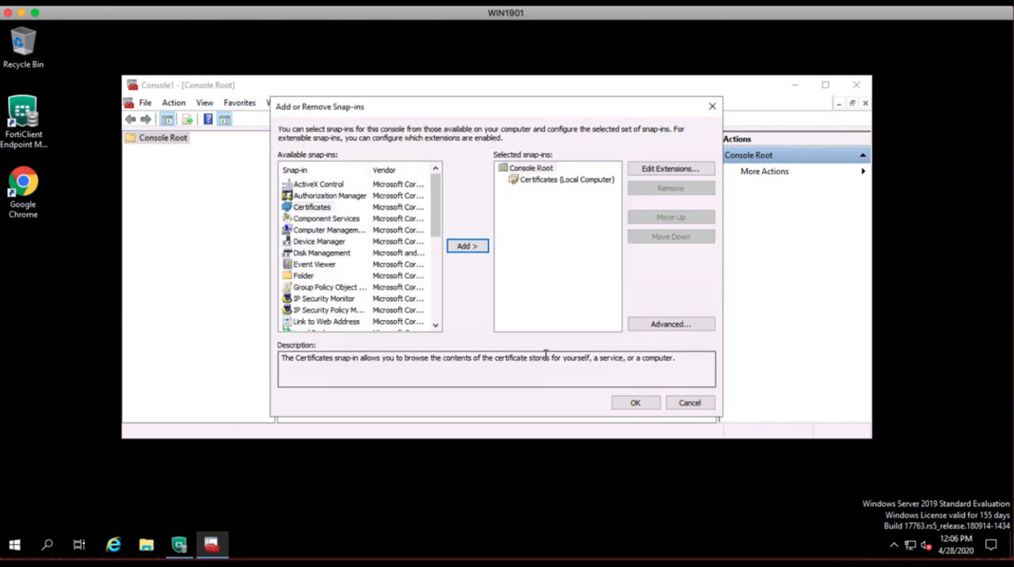
left_click(636, 404)
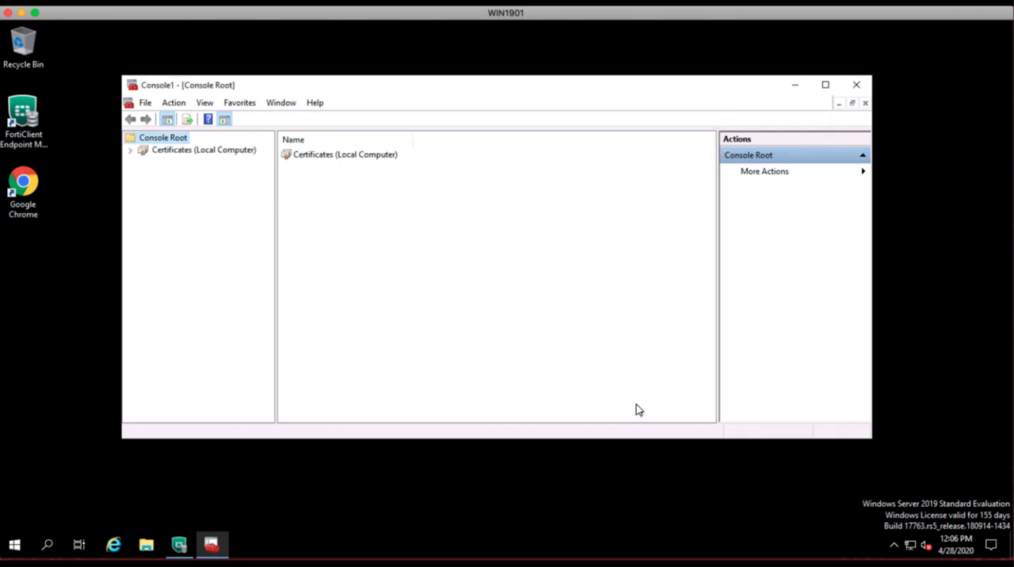
Request a new certificate in the local computer's Personal store under Active Directory Enrollment Policy, choosing the EMS Web Server template.
left_click(130, 149)
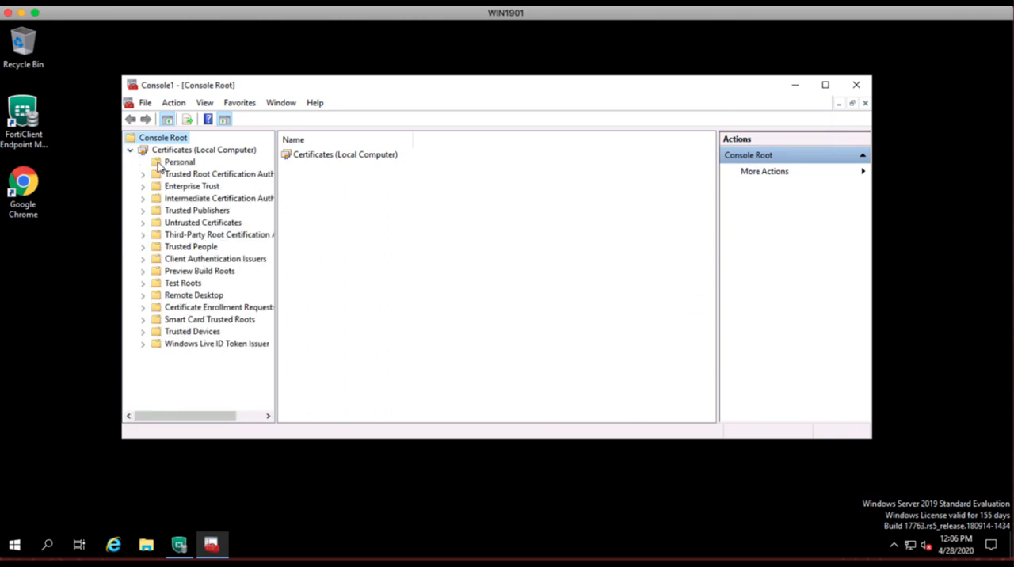
left_click(178, 163)
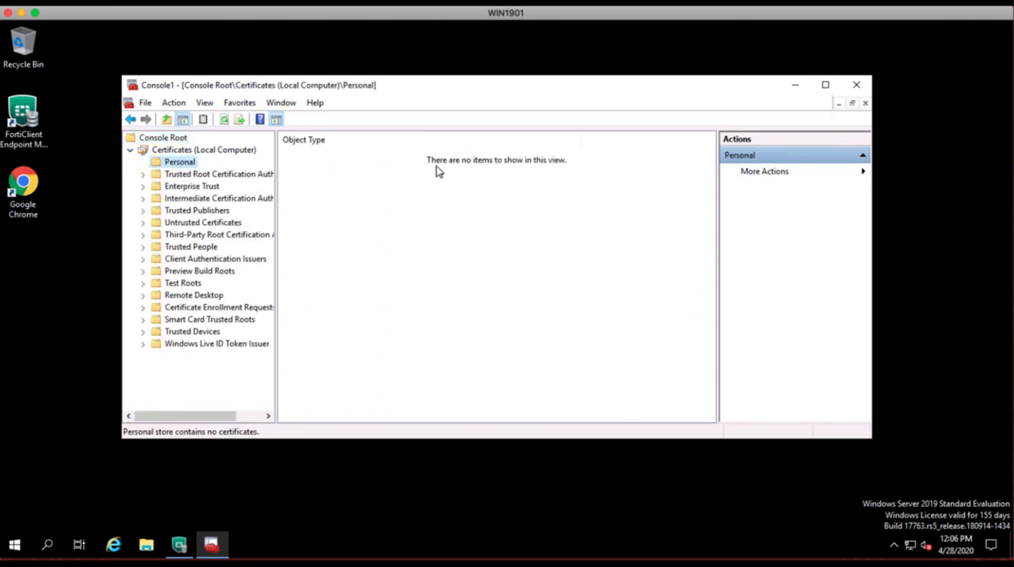
right_click(186, 168)
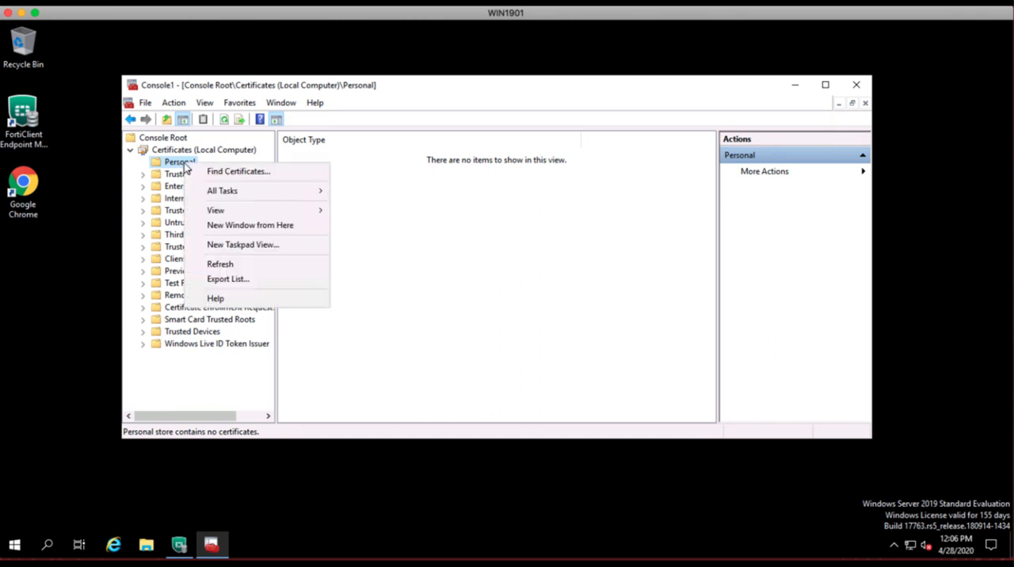
mouse_move(262, 191)
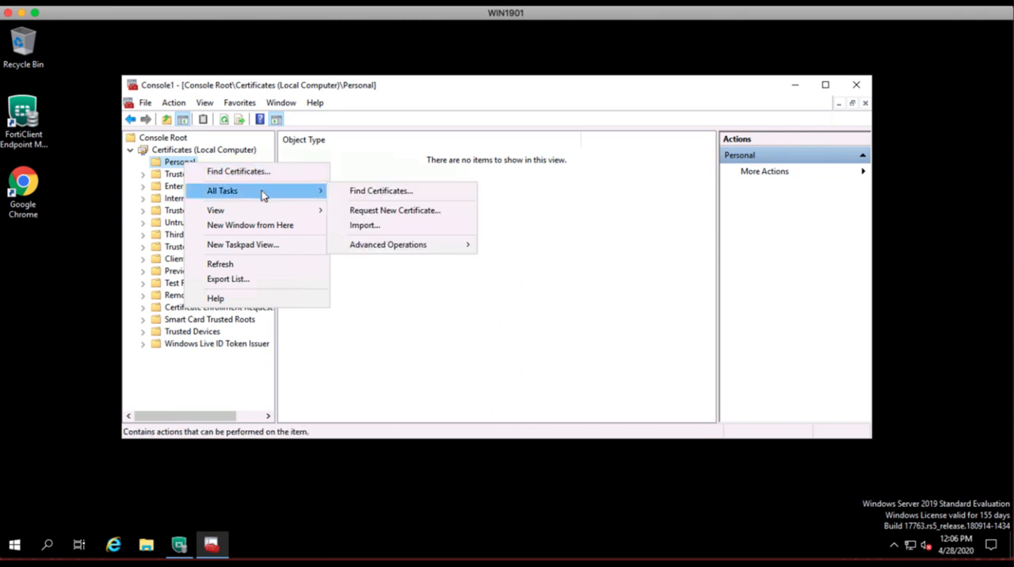
left_click(413, 210)
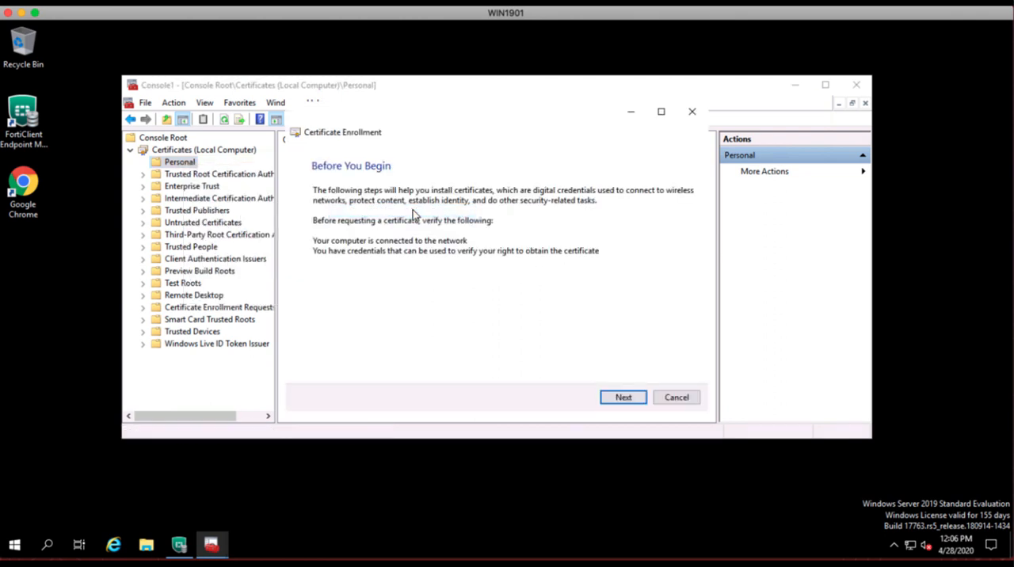
left_click(634, 399)
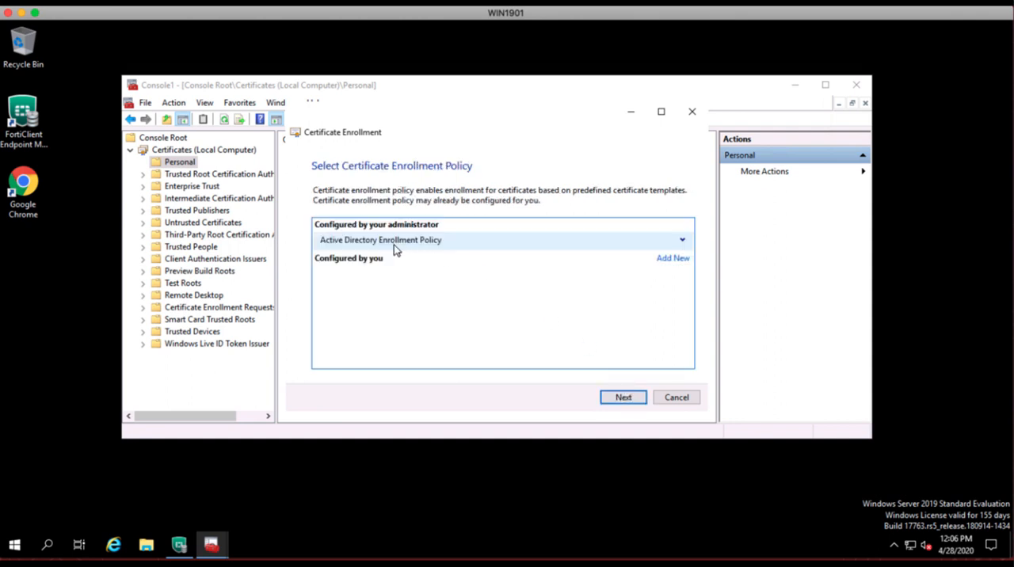
left_click(628, 400)
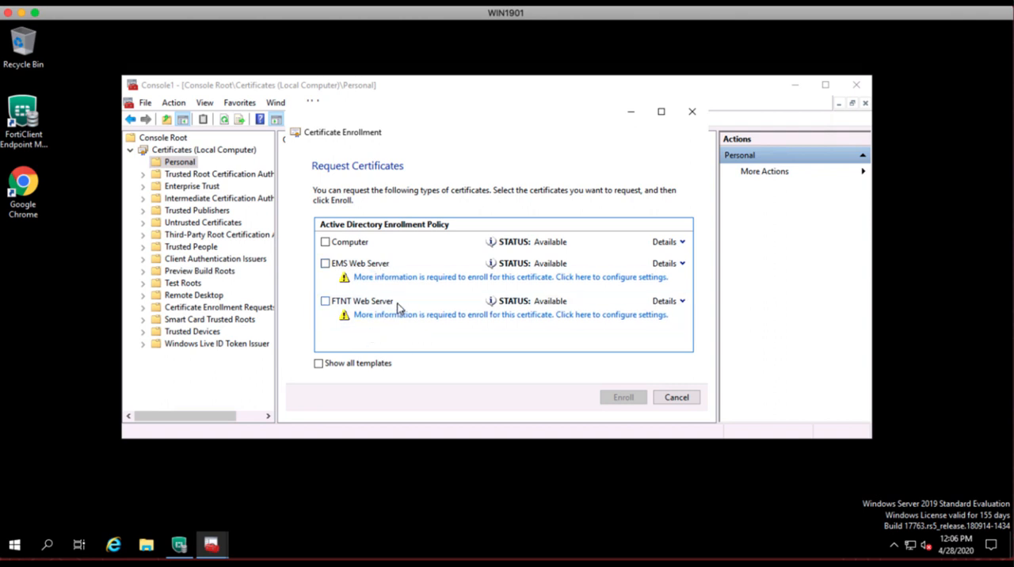
left_click(325, 263)
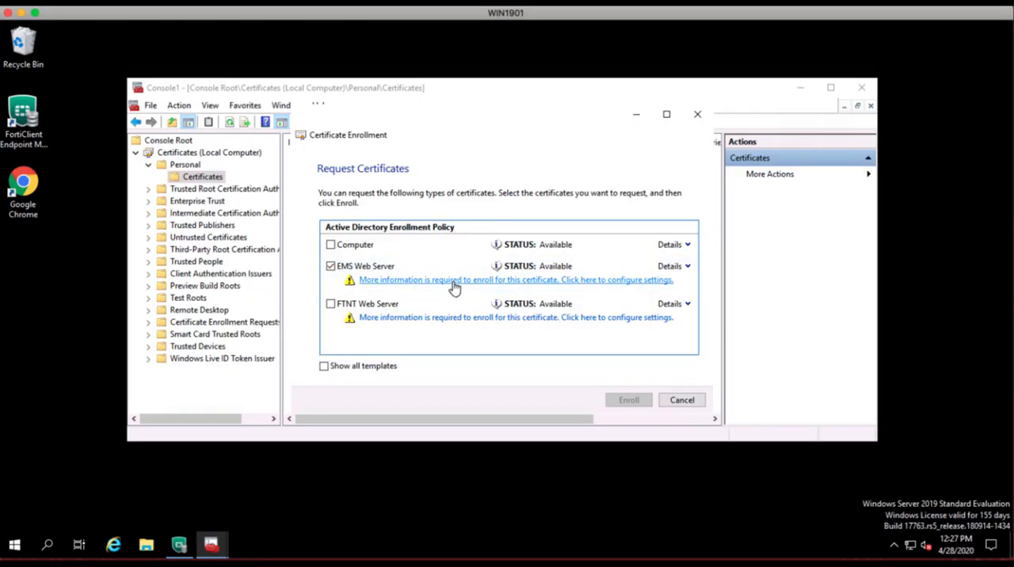
Open the EMS Web Server request's certificate properties and add the common name ems64.ftntdemo.com as the subject name.
left_click(455, 280)
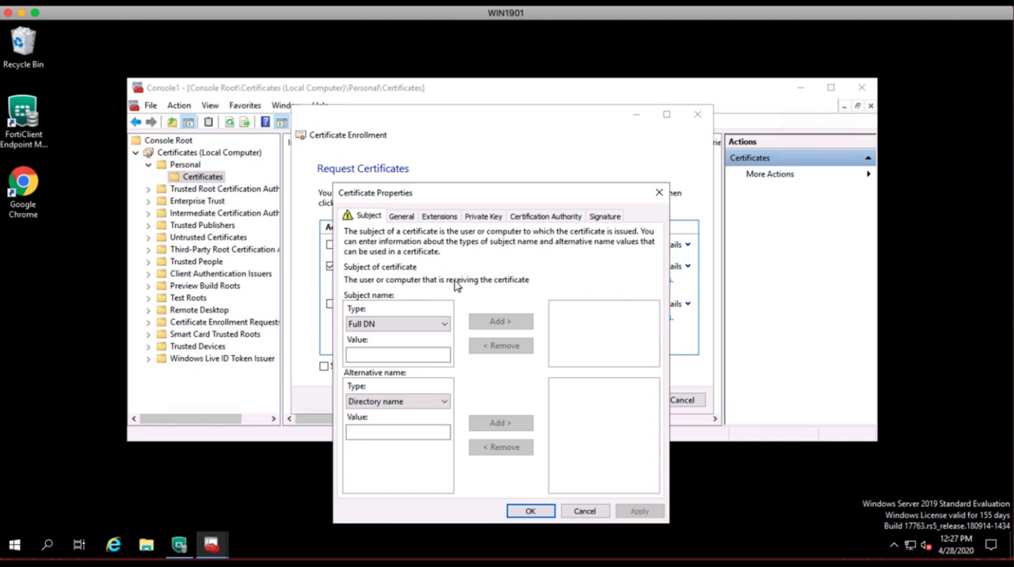
left_click(446, 329)
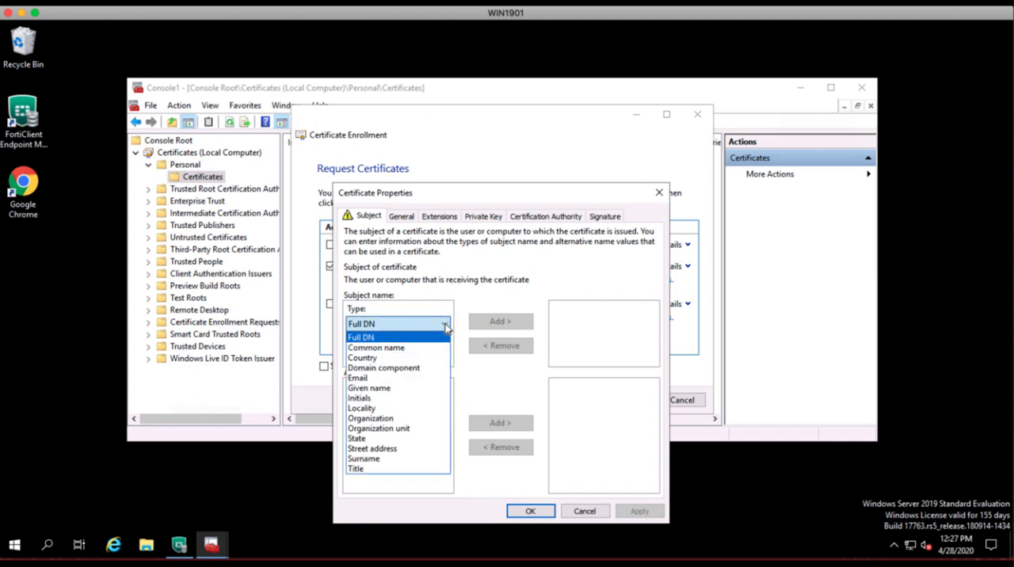
left_click(394, 347)
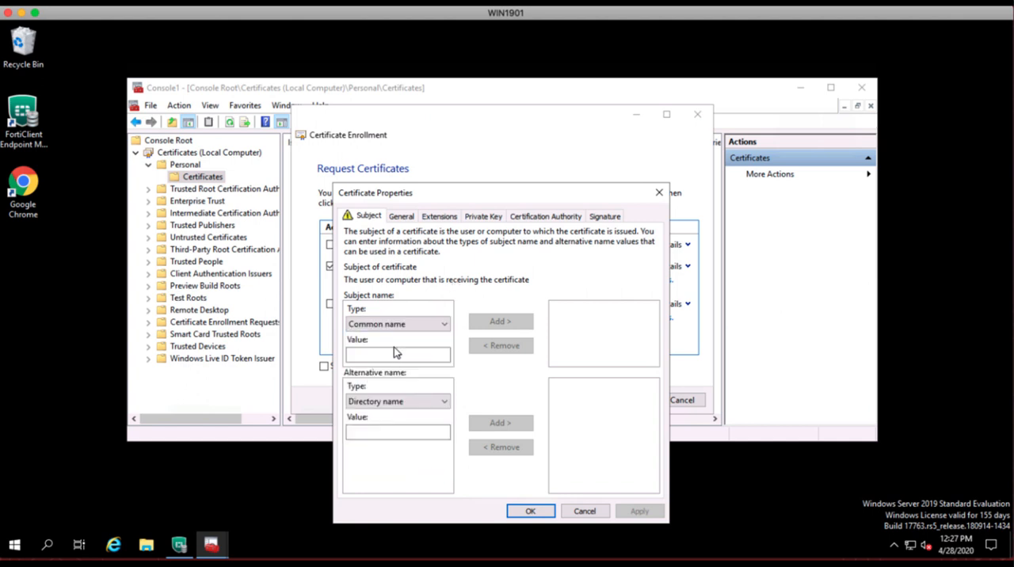
left_click(364, 356)
type("em")
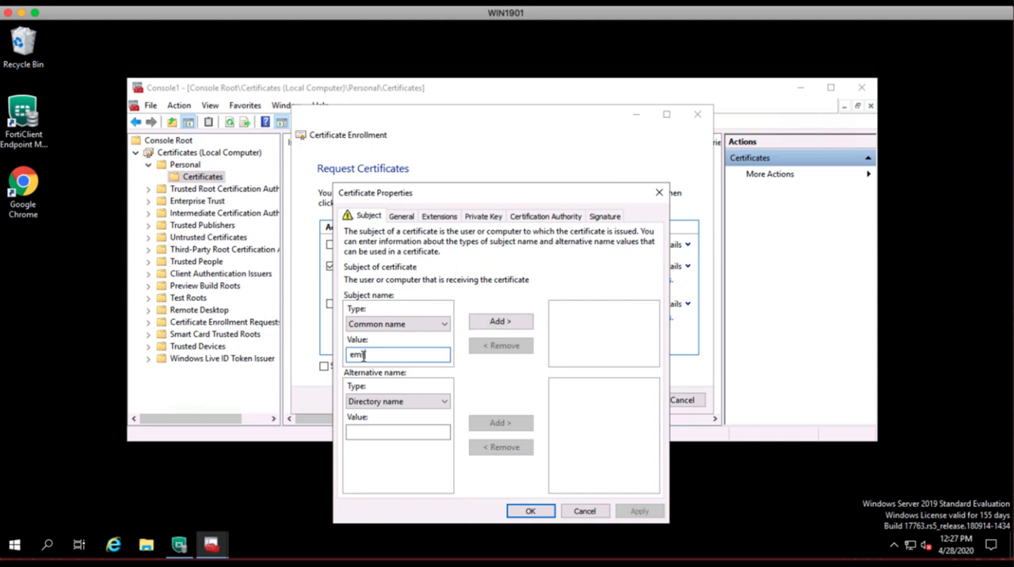
type("64.ftntdemo.com")
left_click_drag(432, 354, 349, 354)
key("ctrl+c")
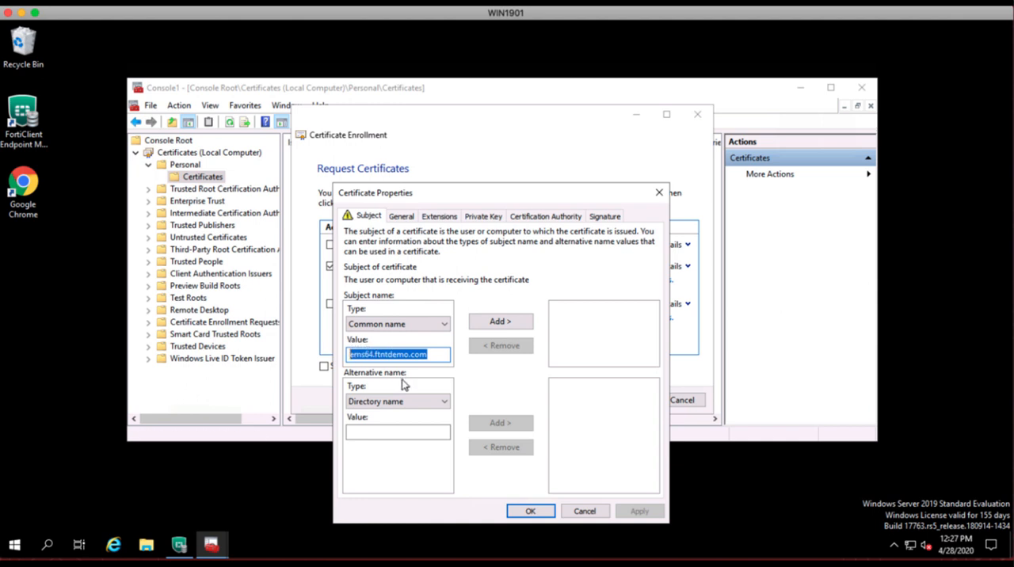
left_click(497, 325)
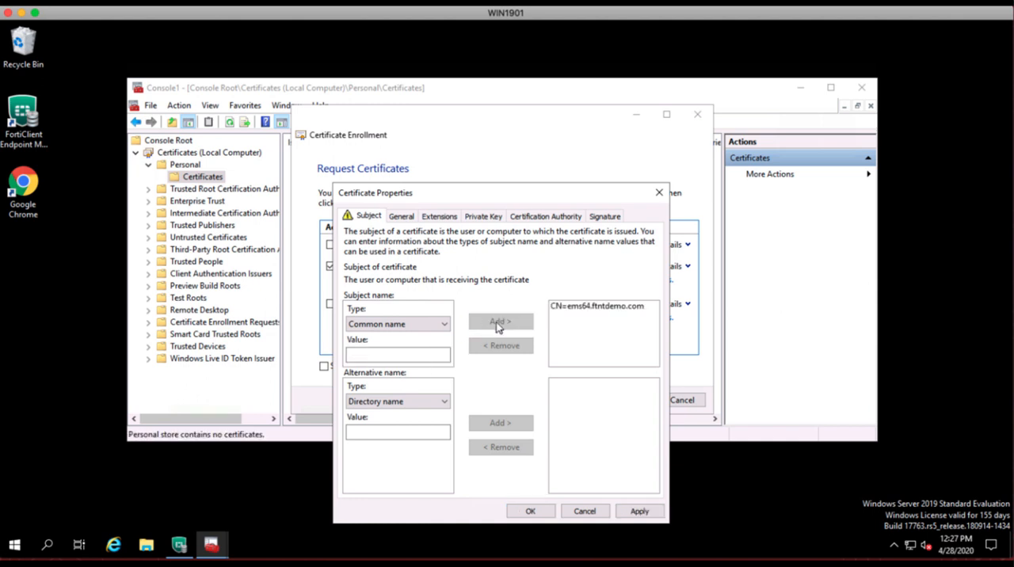
Add ems64.ftntdemo.com as a DNS alternative name for the certificate.
left_click(444, 402)
left_click(388, 426)
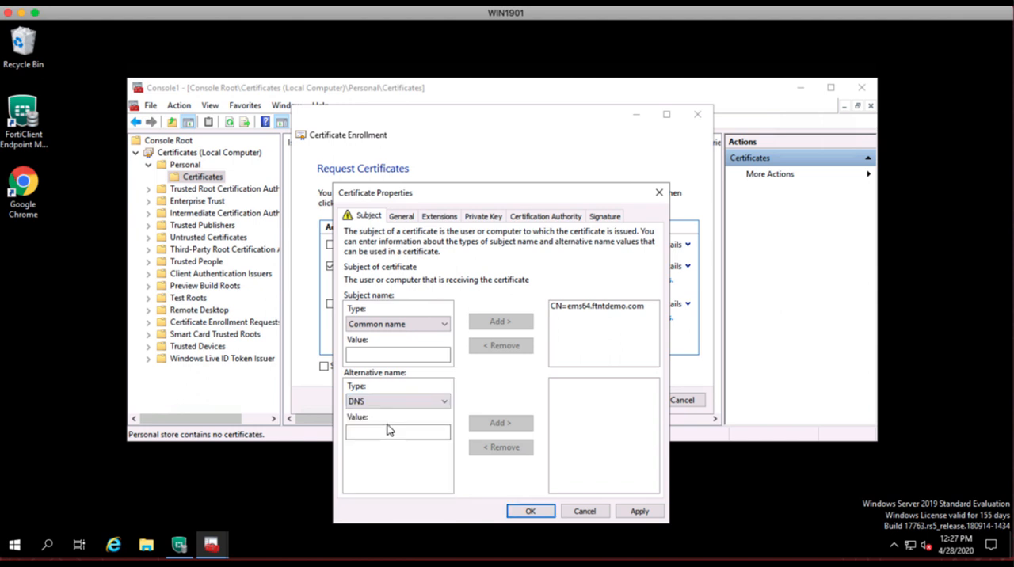
left_click(373, 433)
key("ctrl+v")
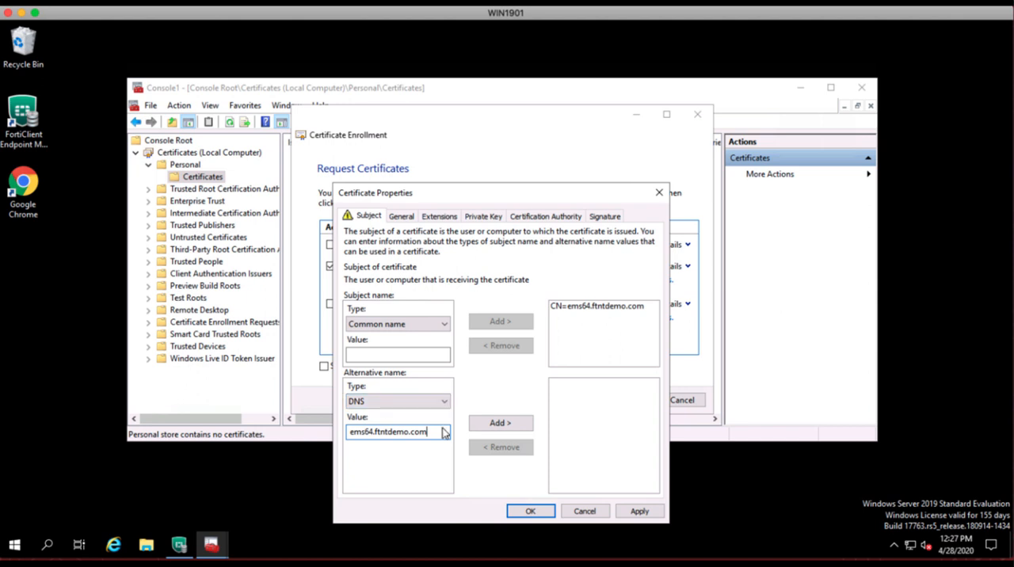
left_click(496, 423)
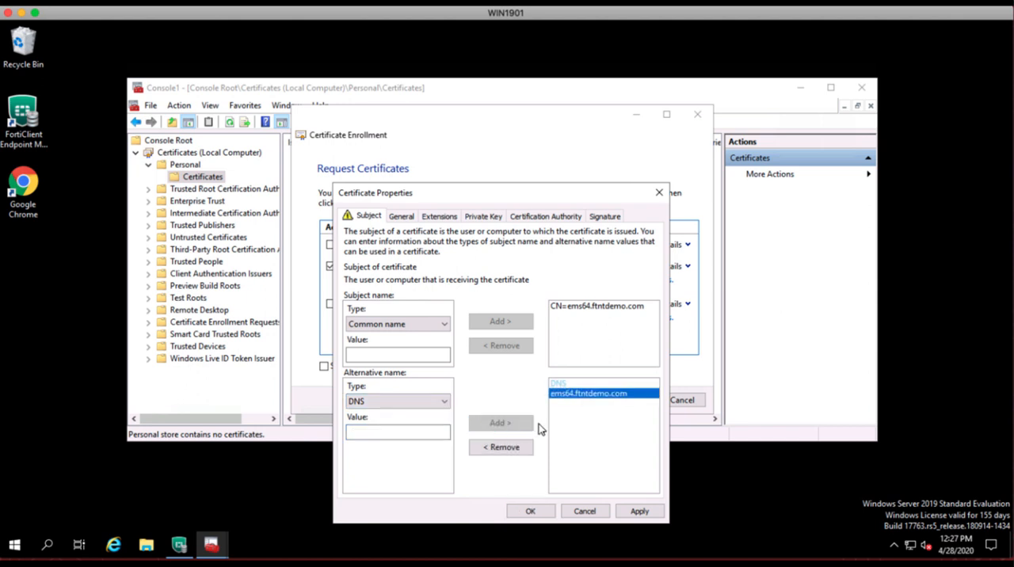
Add the IPv4 address 172.16.11.66 as an alternative name and apply the subject settings.
left_click(398, 402)
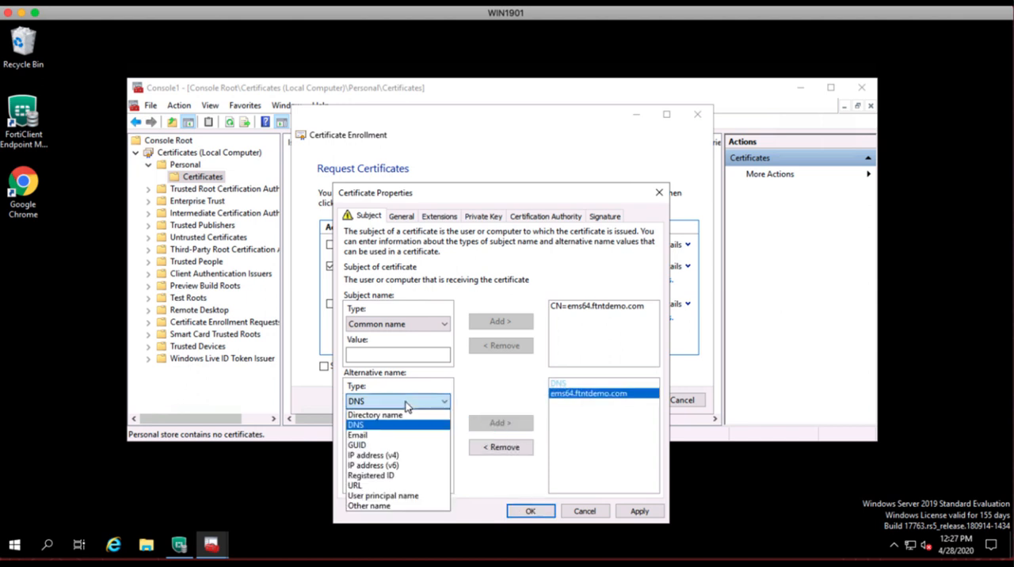
left_click(383, 457)
type("172.16.11.66")
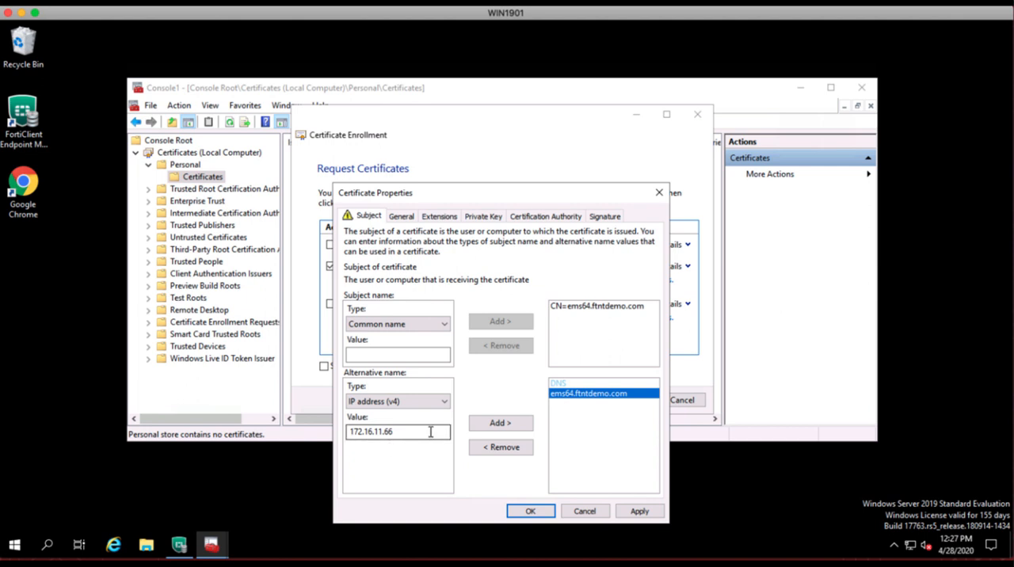
left_click(491, 425)
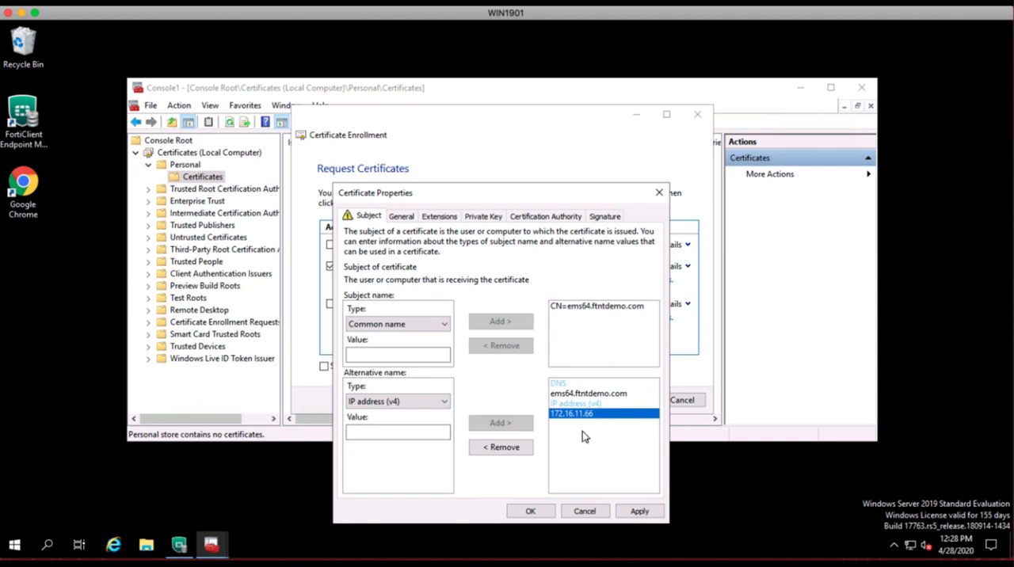
left_click(639, 512)
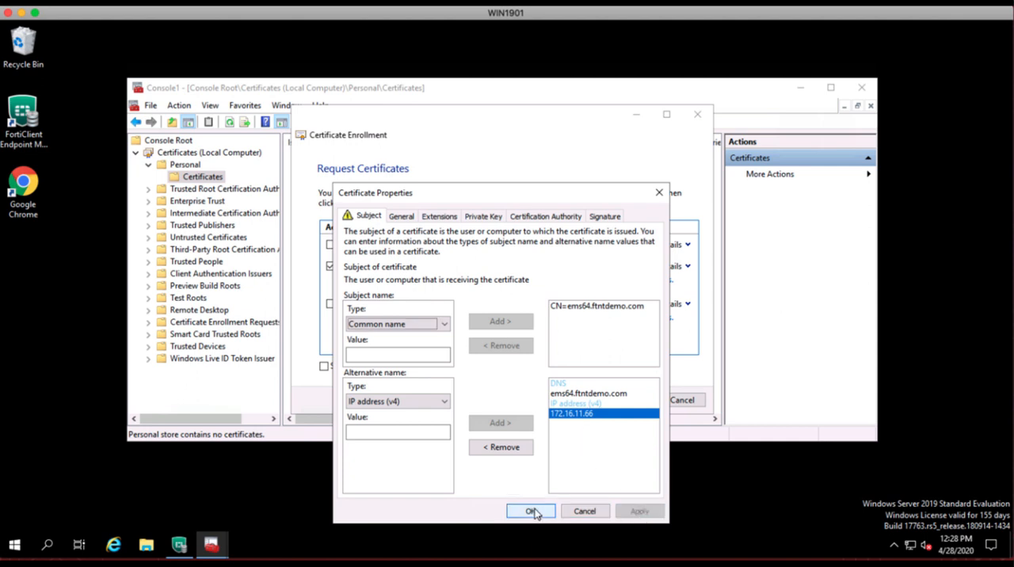
Accept the certificate properties with an exportable private key and enroll the EMS Web Server certificate.
left_click(484, 222)
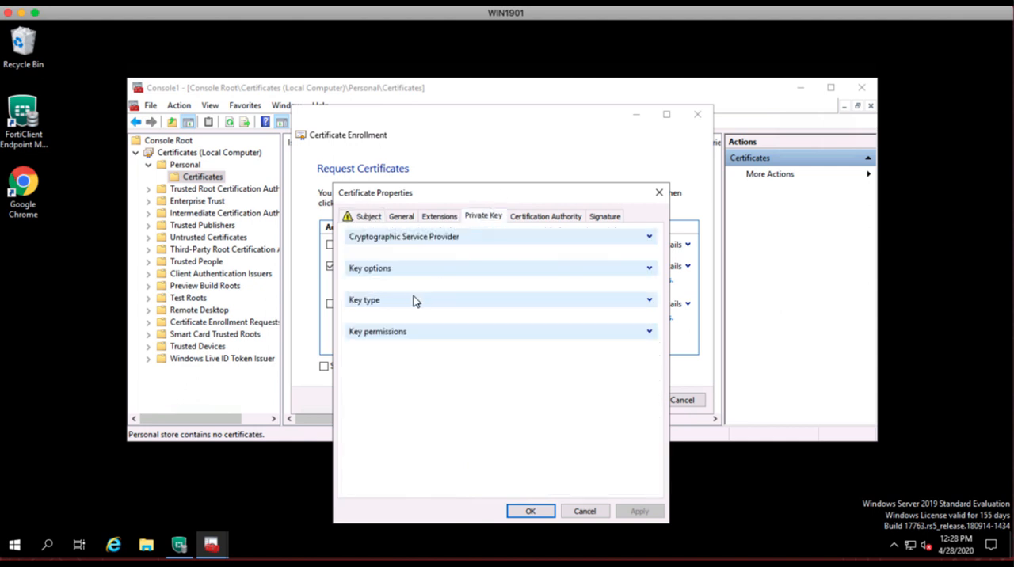
left_click(648, 268)
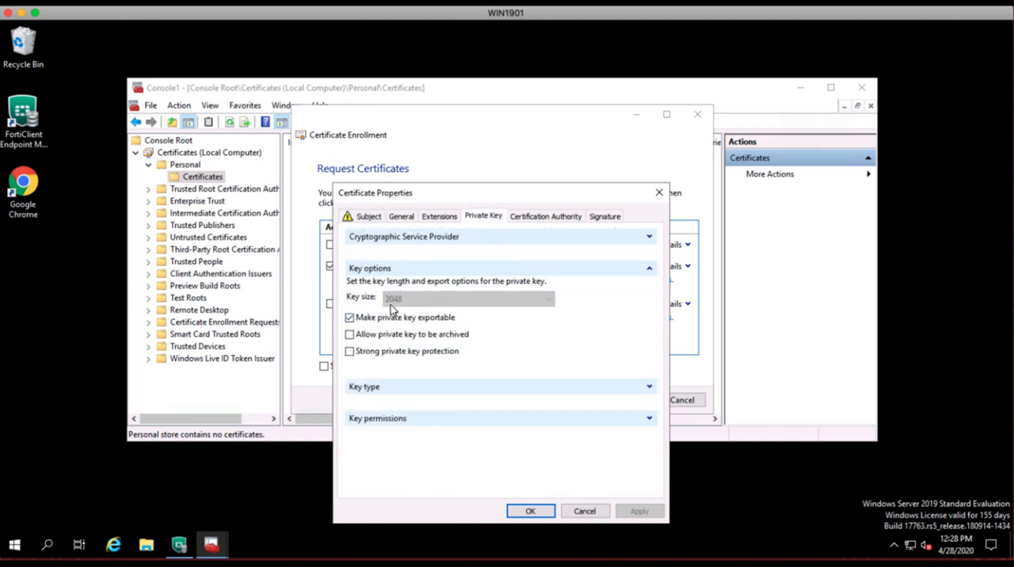
left_click(379, 320)
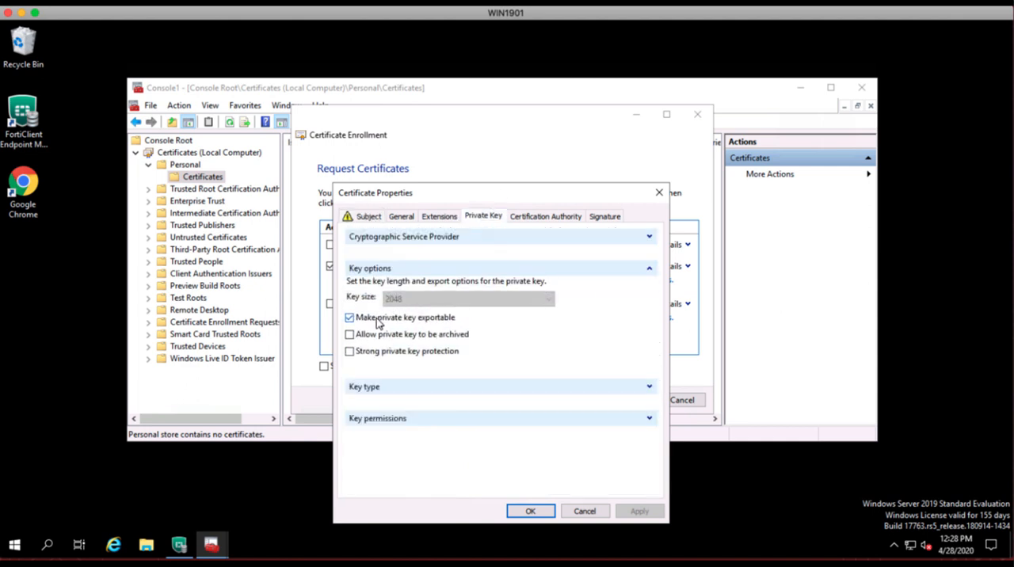
left_click(538, 514)
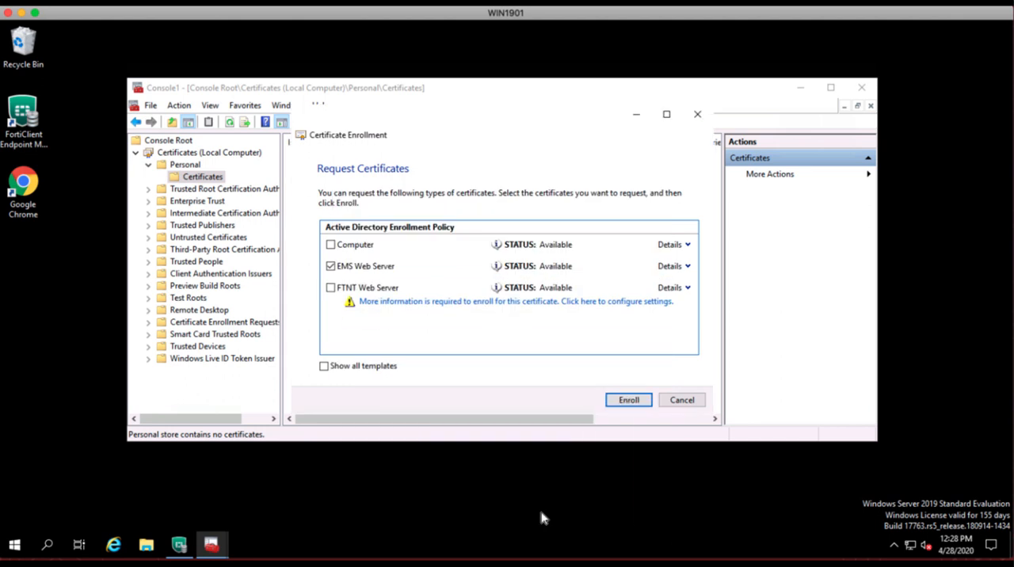
left_click(628, 400)
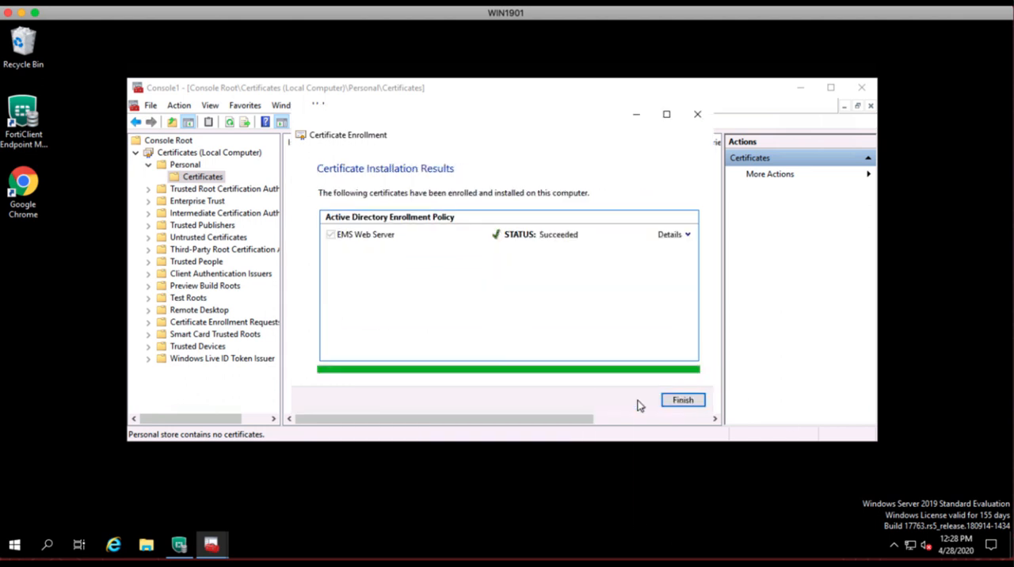
left_click(683, 400)
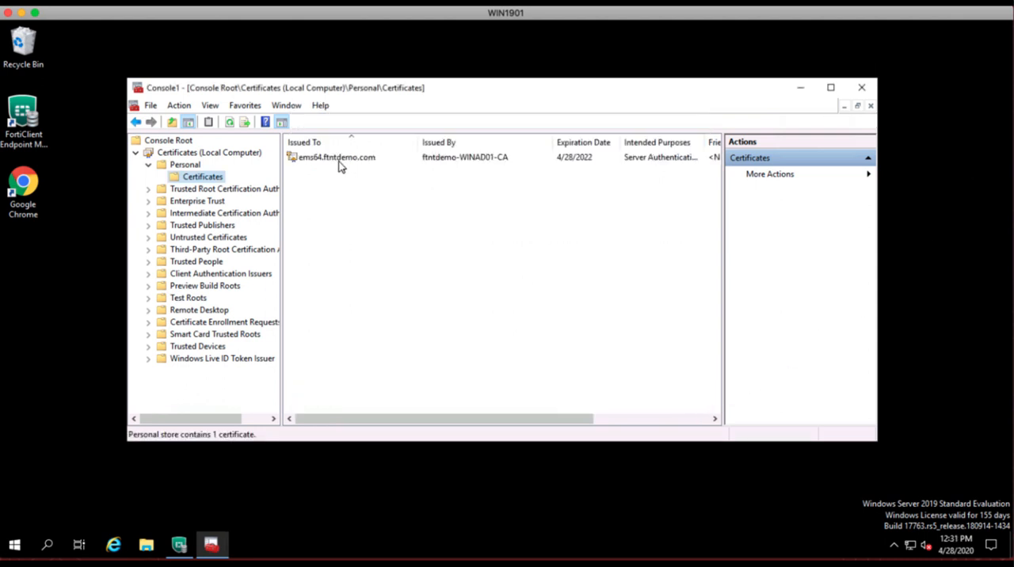
Start exporting the ems64.ftntdemo.com certificate with its private key in PKCS #12 (.PFX) format, including all certificates in the path.
right_click(339, 164)
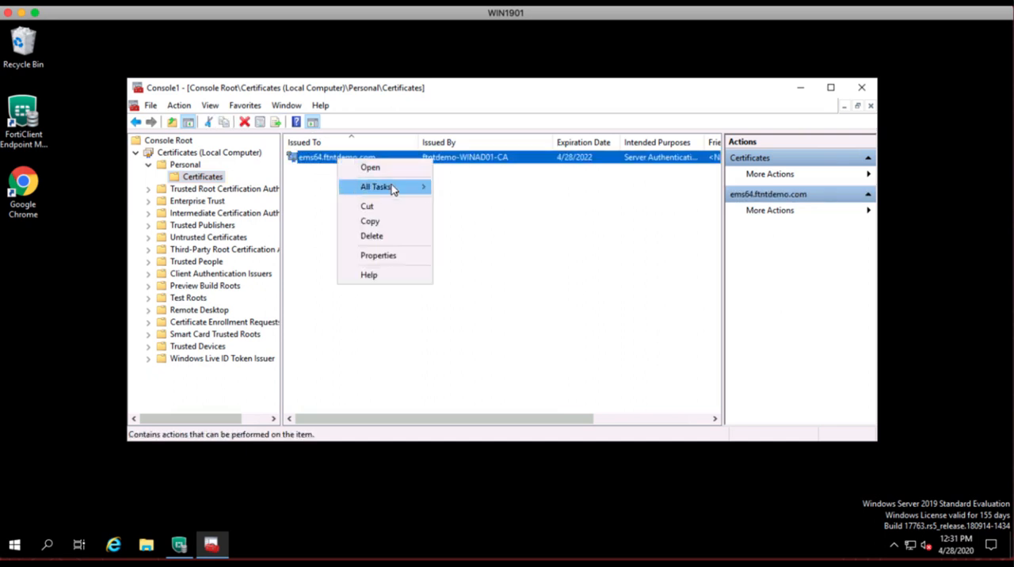
mouse_move(393, 189)
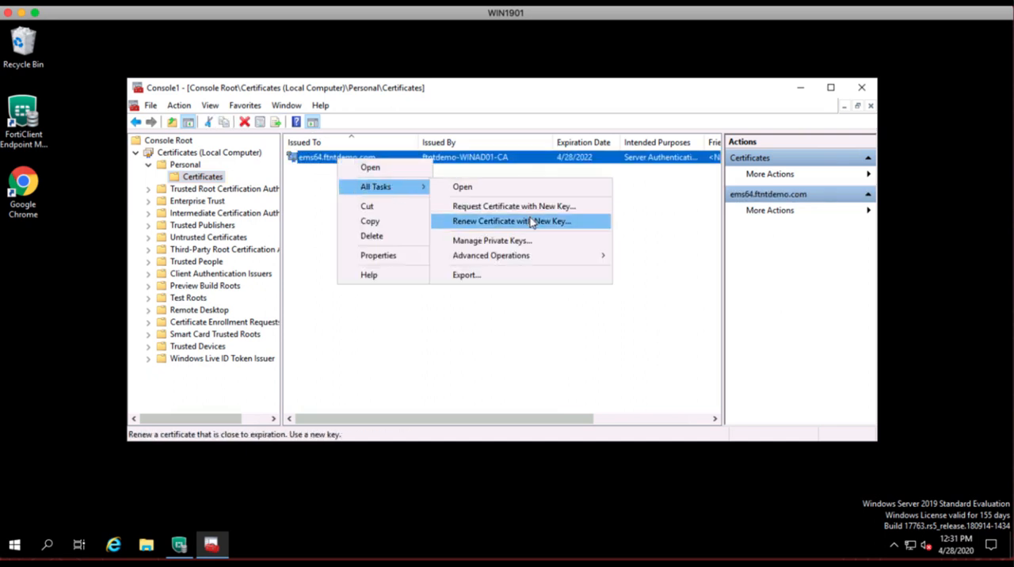
left_click(478, 277)
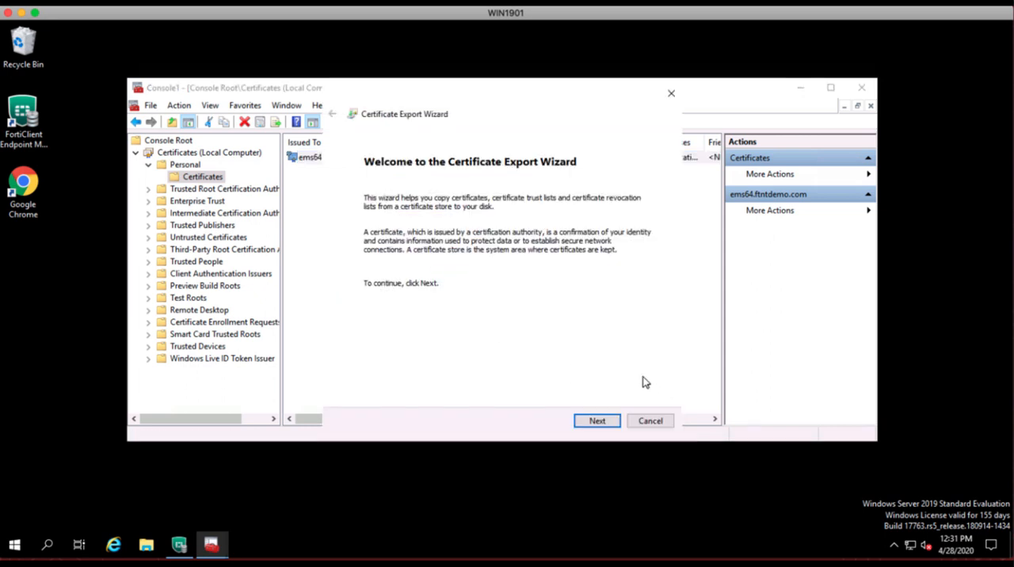
left_click(599, 421)
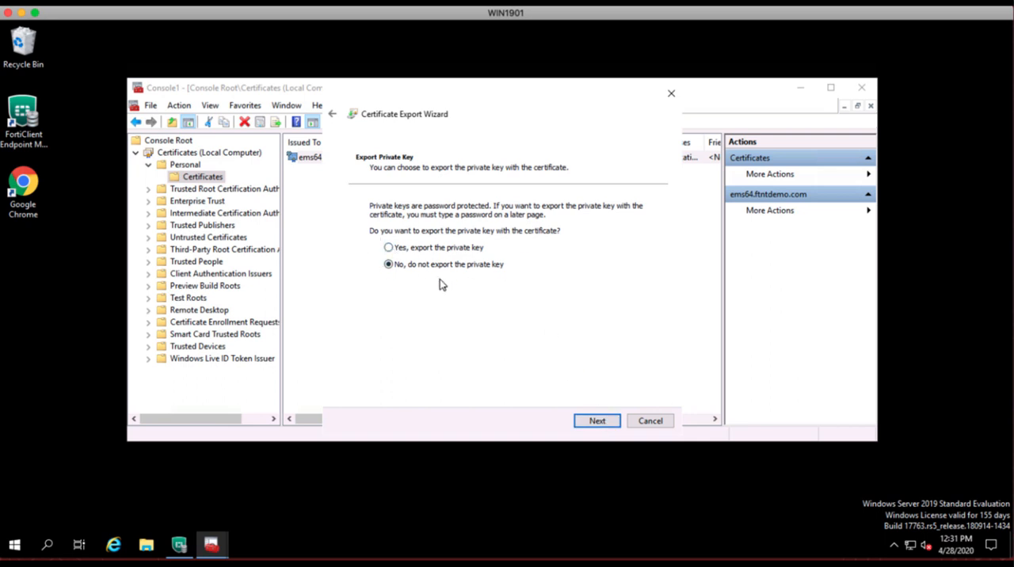
left_click(388, 249)
left_click(599, 422)
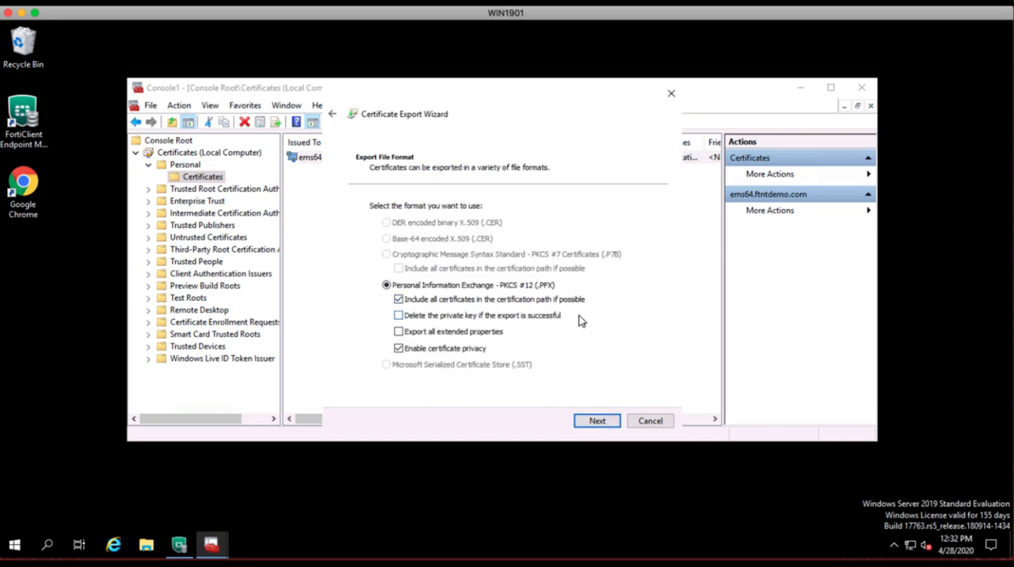
left_click(601, 422)
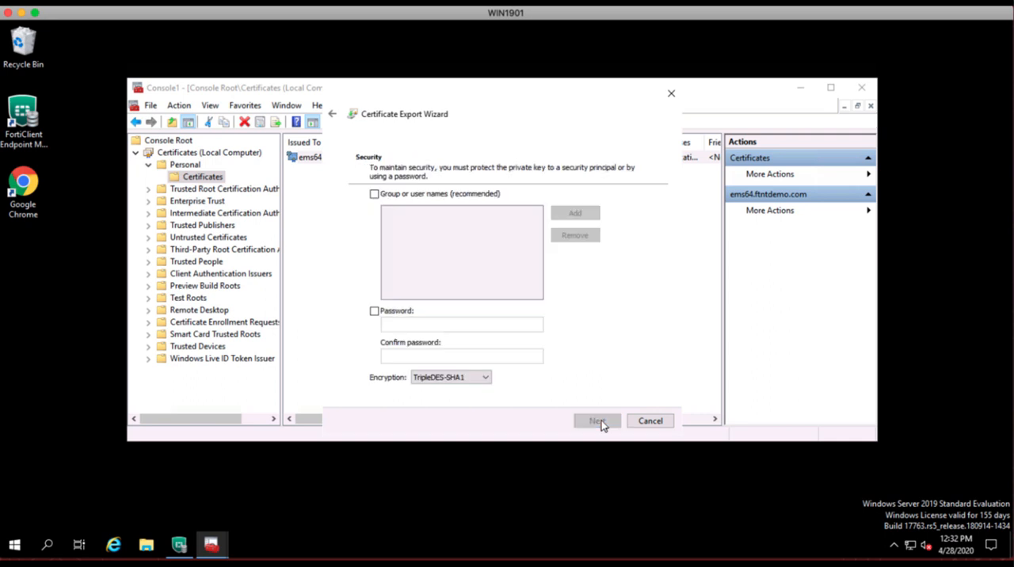
Protect the exported private key with a password, entering and confirming it, with TripleDES-SHA1 encryption.
left_click(375, 312)
left_click(420, 325)
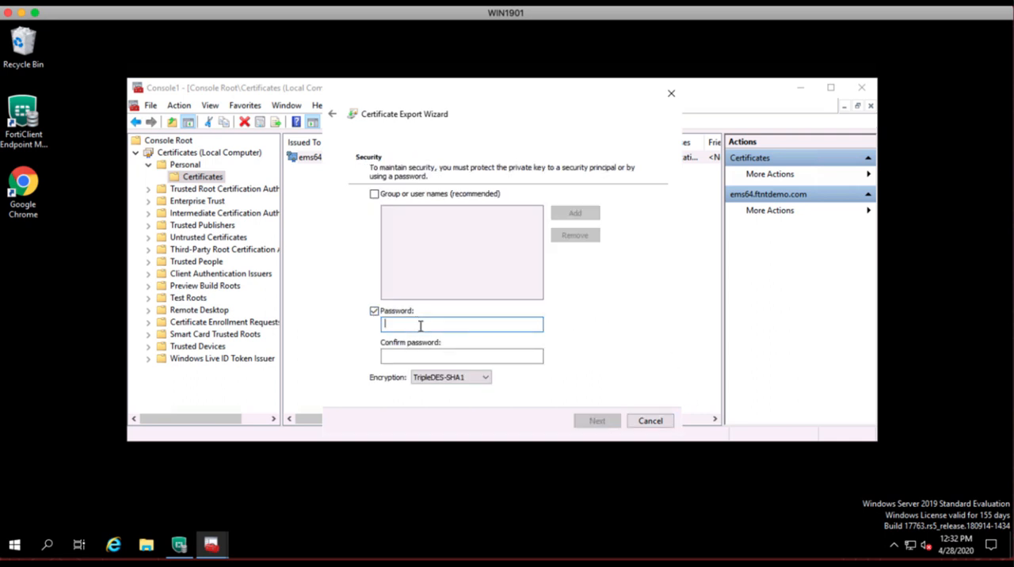
type("********")
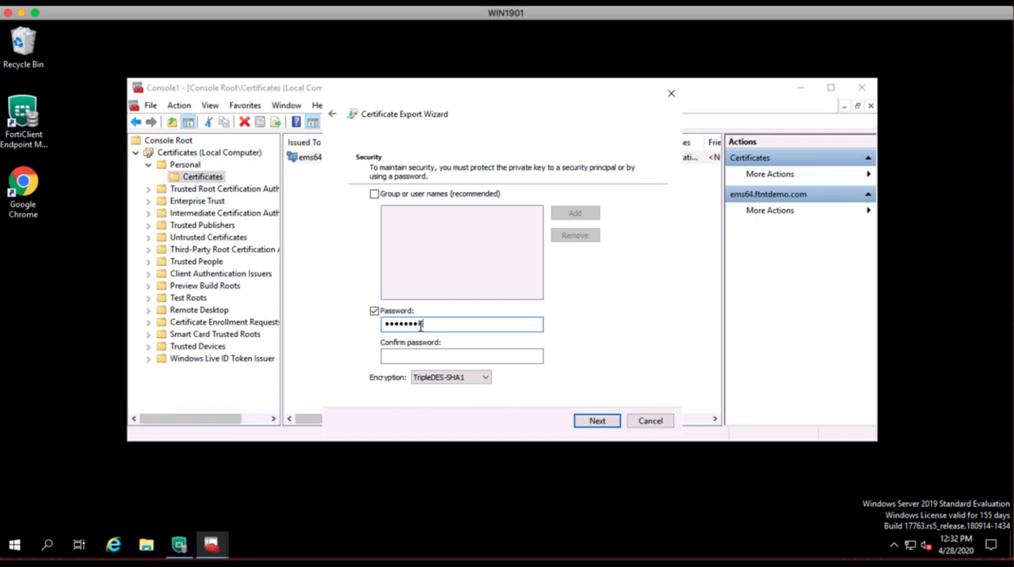
left_click(417, 355)
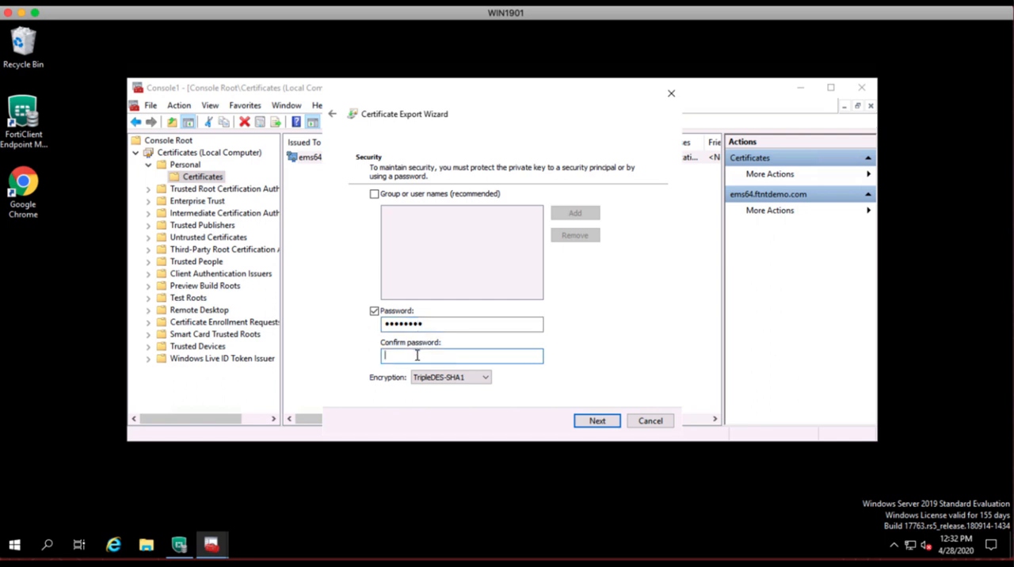
type("********")
left_click(595, 423)
Save the export to the Desktop as emscert in .pfx format and finish the Certificate Export Wizard.
left_click(635, 220)
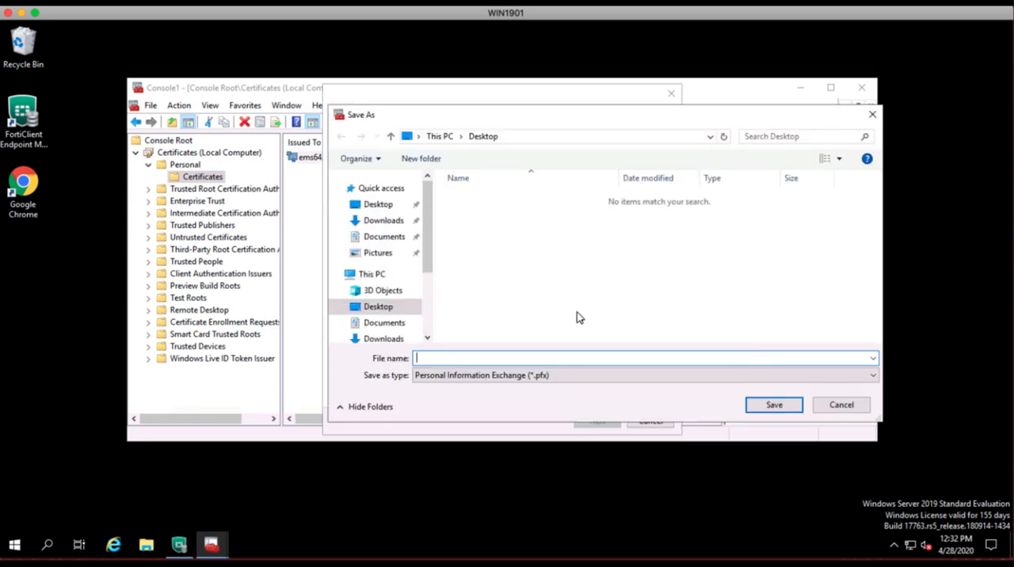
type("emscert")
left_click(772, 409)
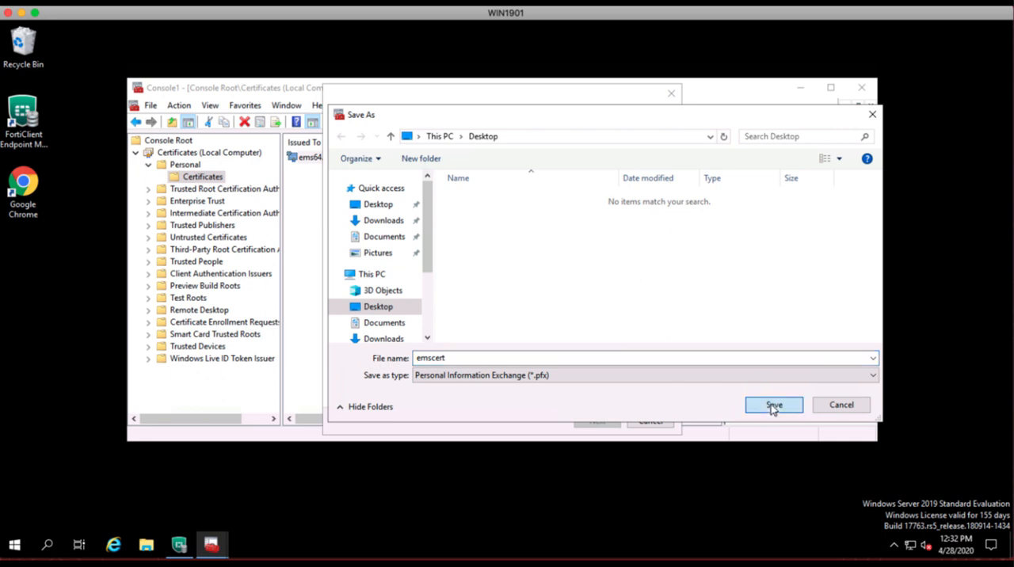
left_click(598, 422)
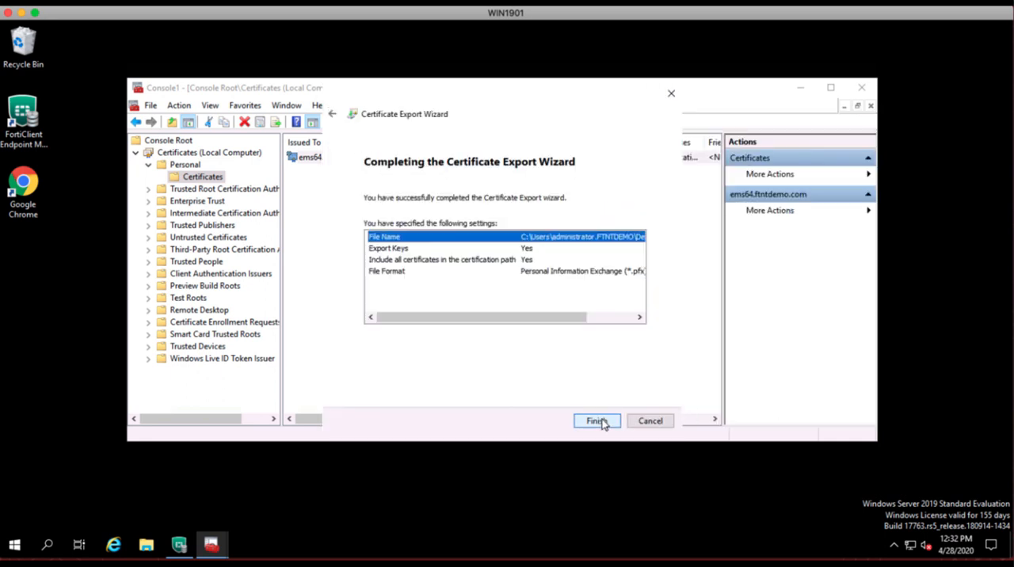
left_click(598, 424)
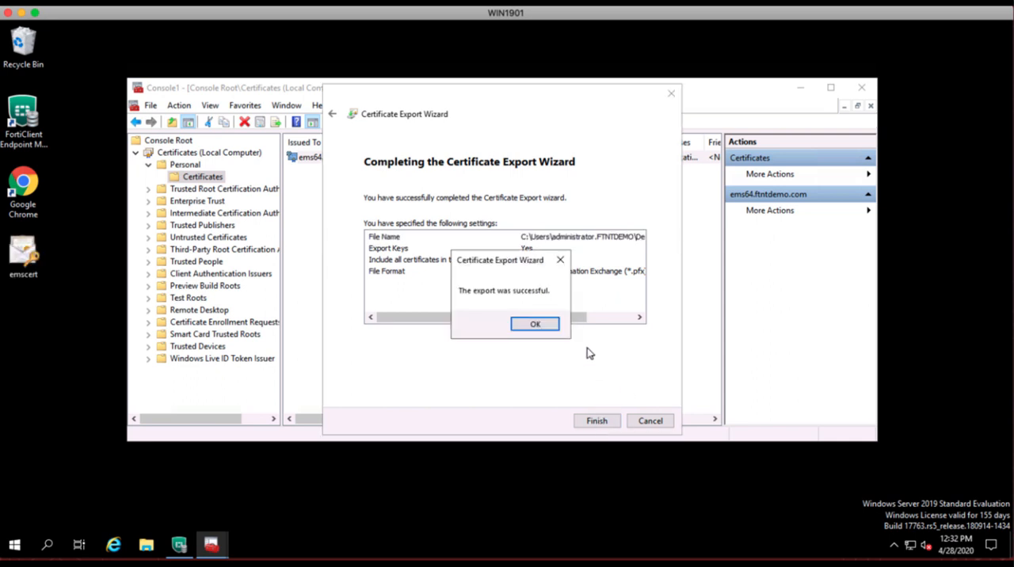
left_click(534, 325)
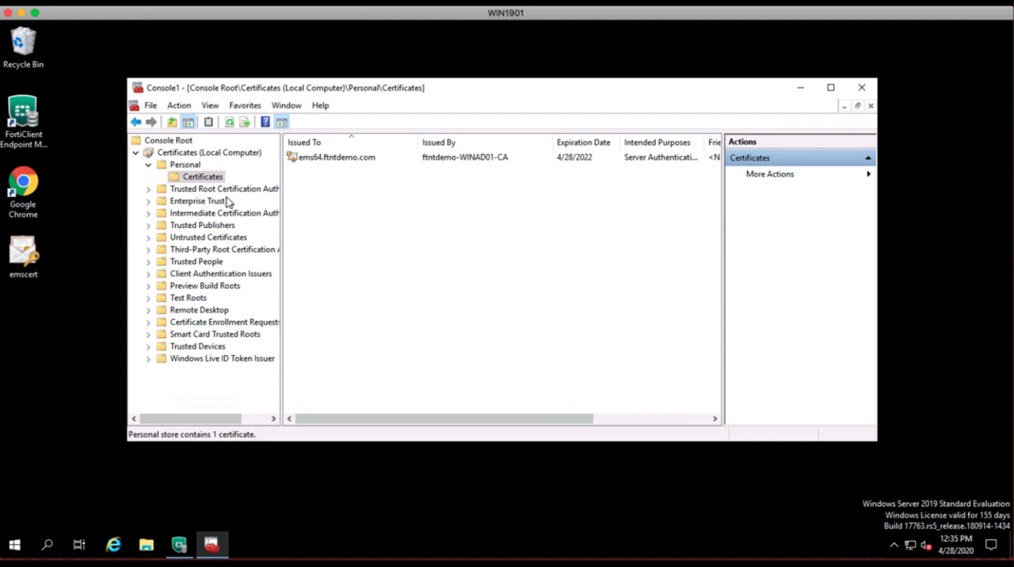
Start exporting the ftntdemo-WINAD01-CA certificate from the Trusted Root Certification Authorities store in Base-64 encoded X.509 (.CER) format.
left_click(147, 190)
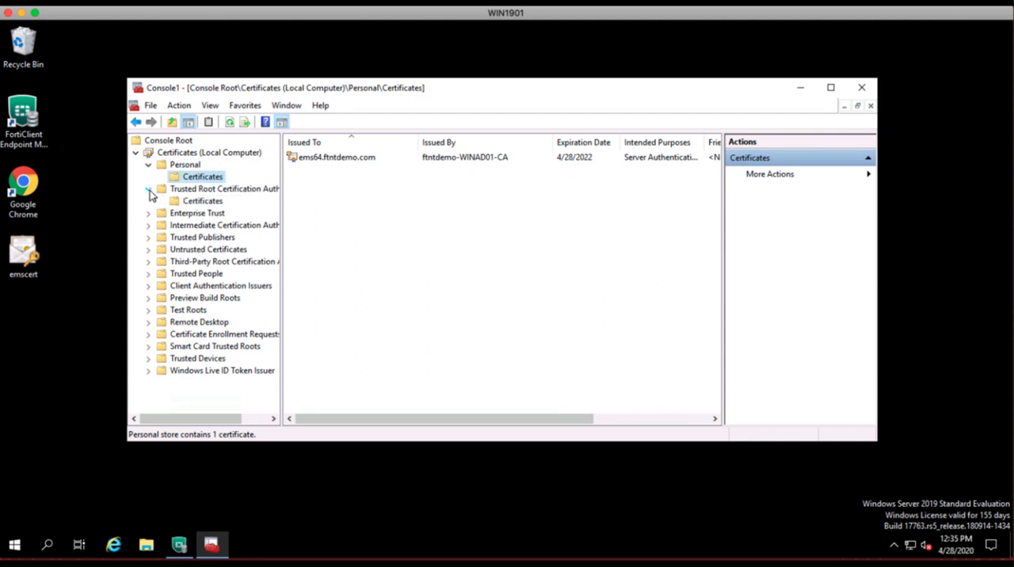
left_click(208, 203)
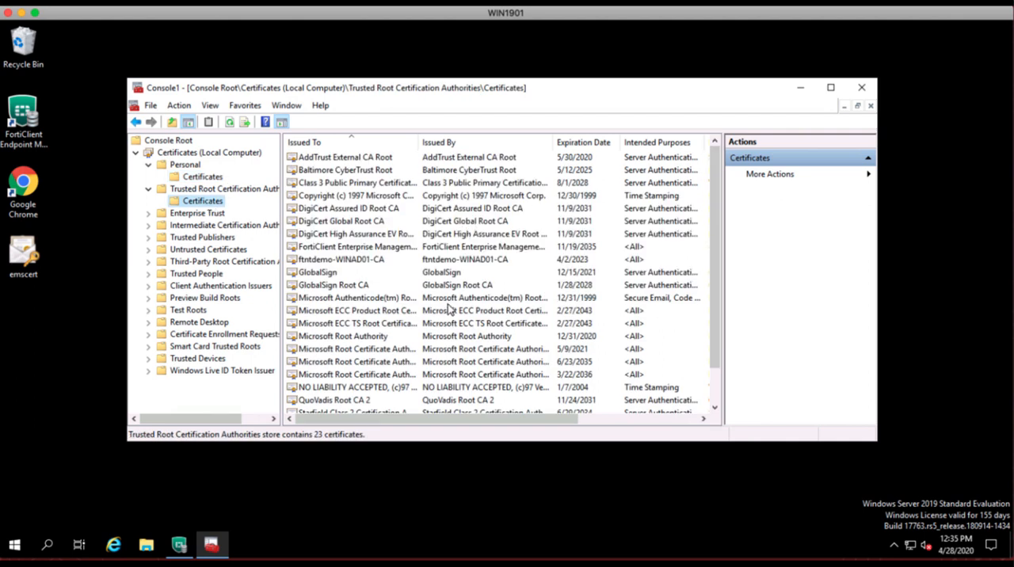
left_click(317, 261)
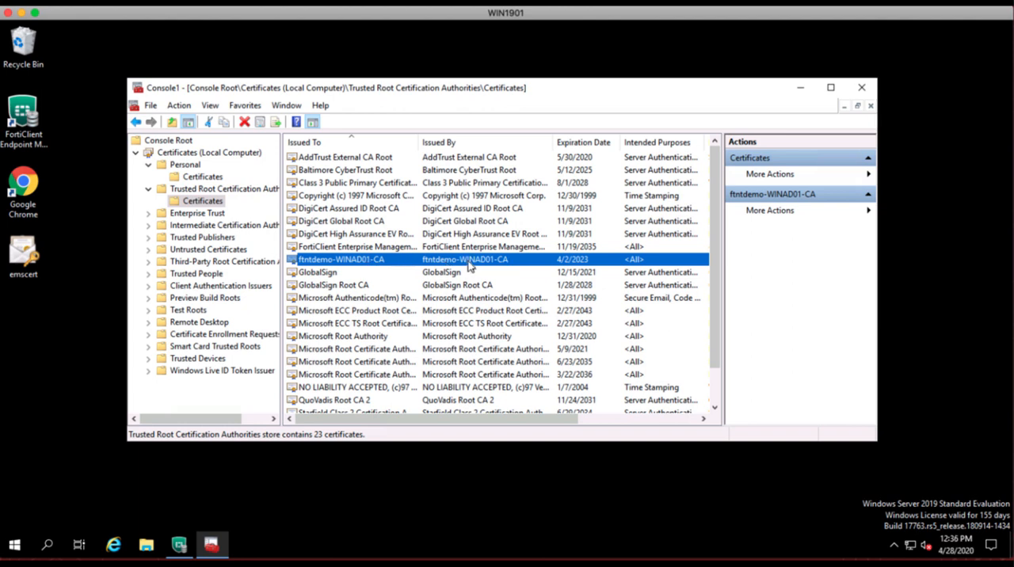
right_click(353, 263)
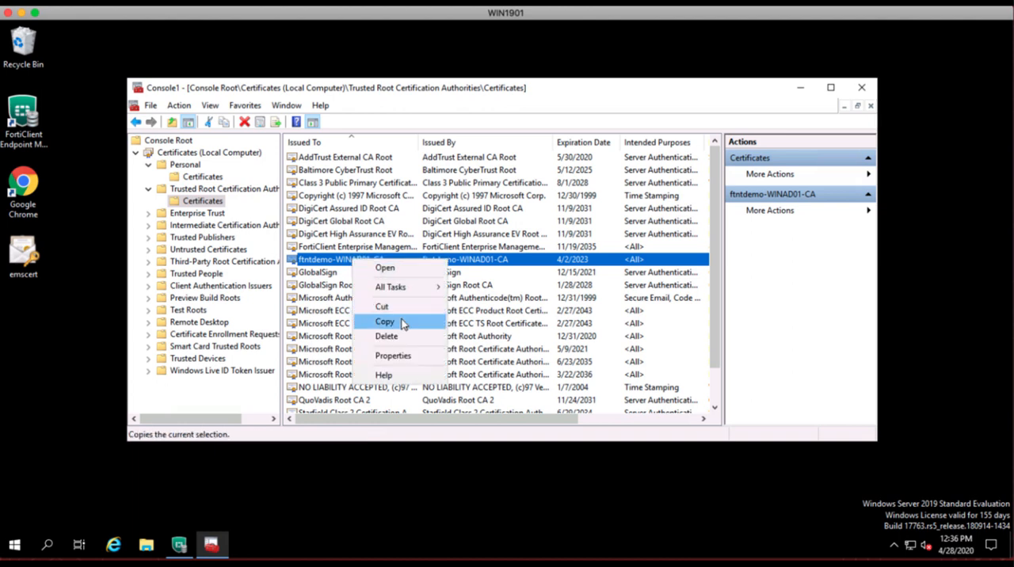
left_click(321, 263)
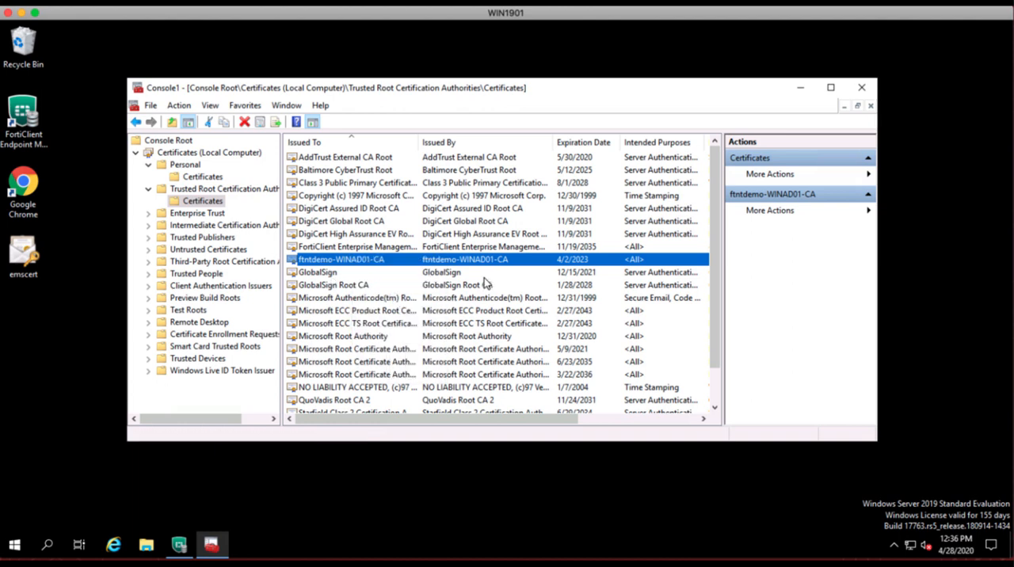
right_click(304, 263)
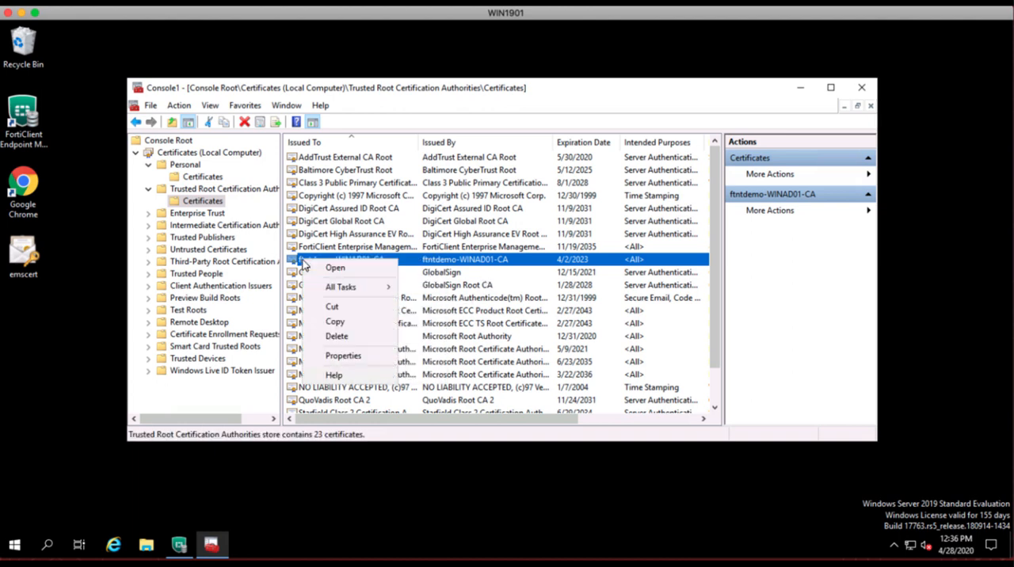
mouse_move(336, 287)
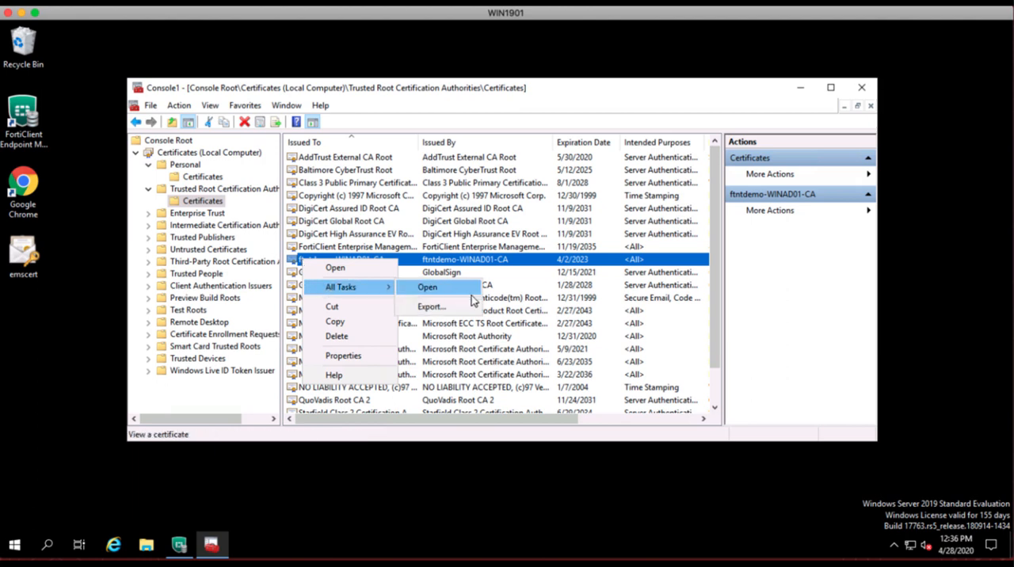
left_click(430, 307)
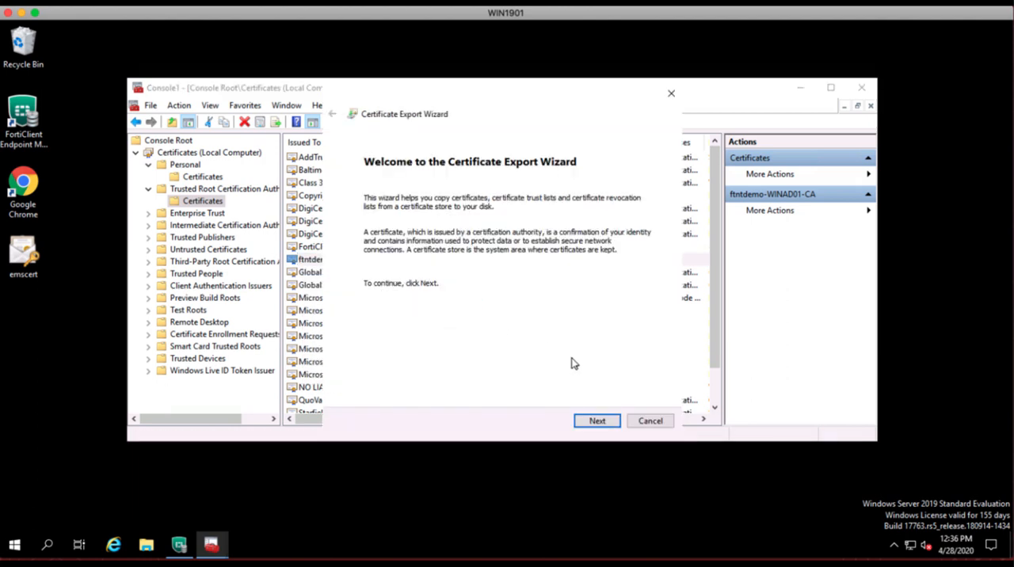
left_click(597, 421)
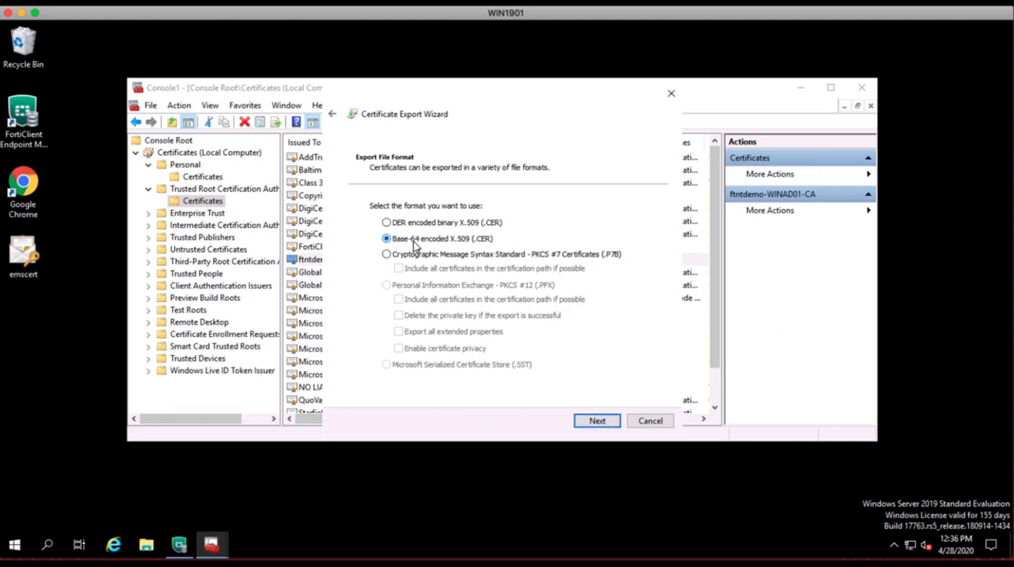
left_click(598, 422)
Save the CA certificate export to the Desktop as ftntdemoca and finish the Certificate Export Wizard.
left_click(624, 221)
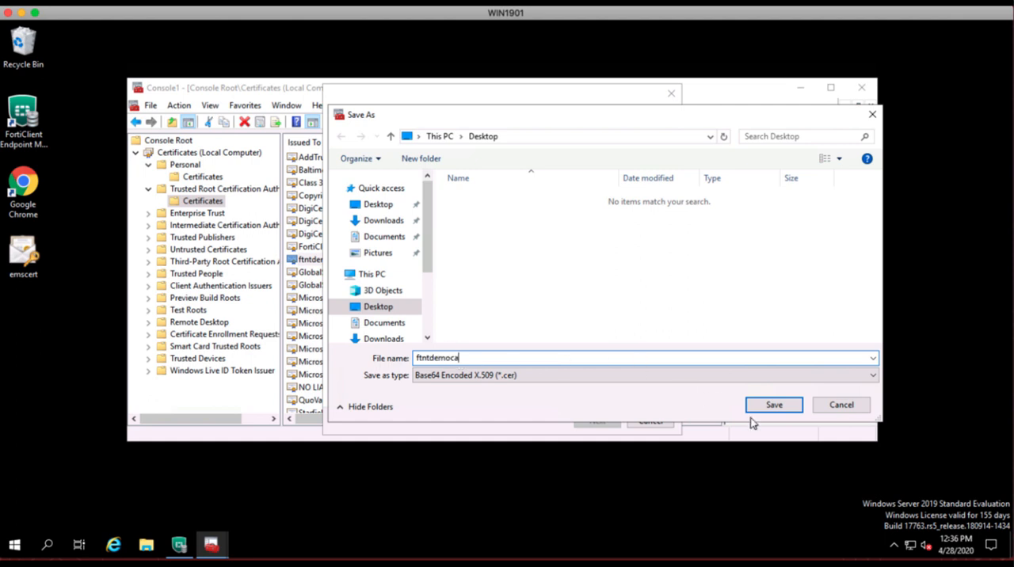
left_click(772, 407)
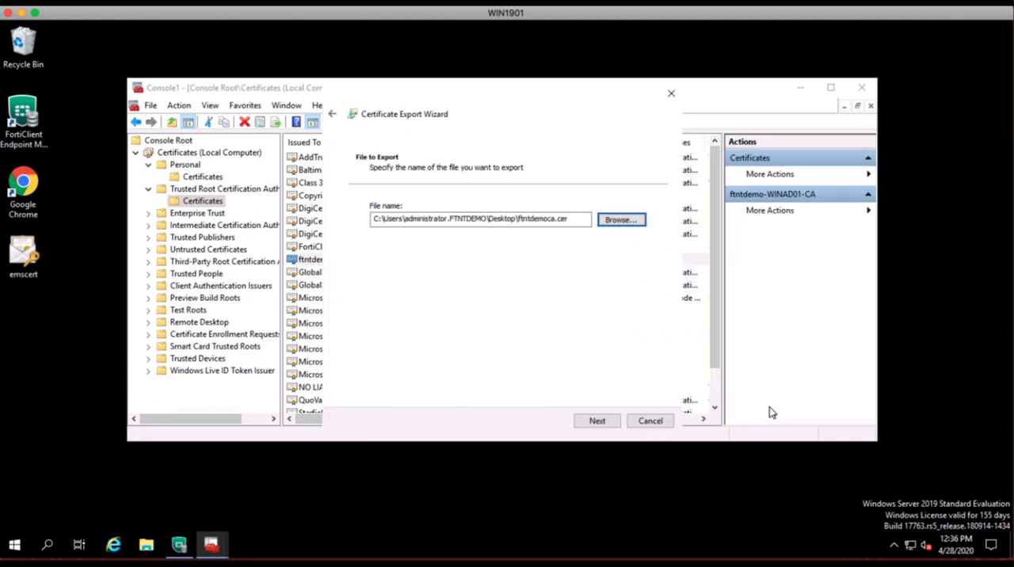
left_click(600, 421)
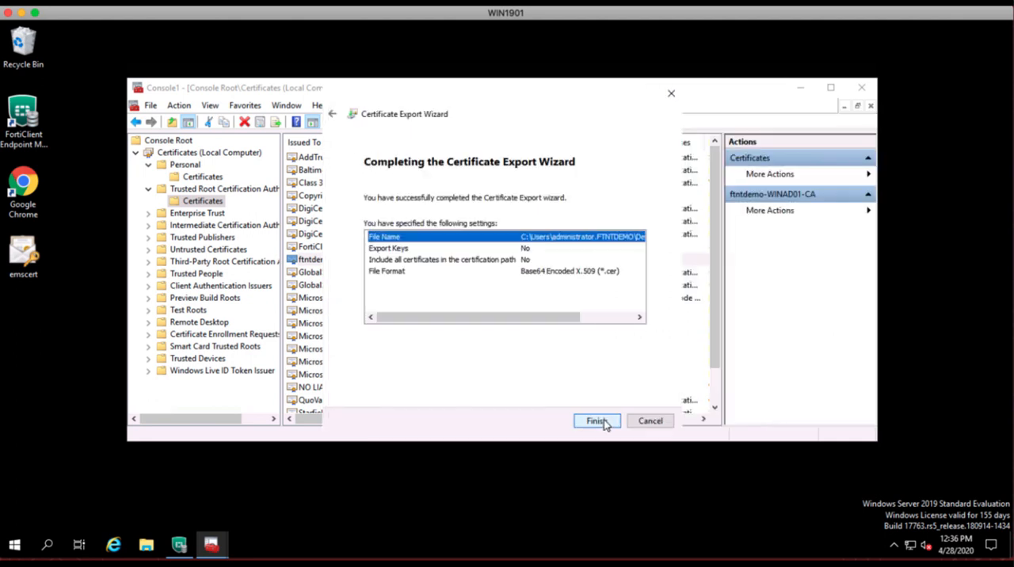
left_click(598, 423)
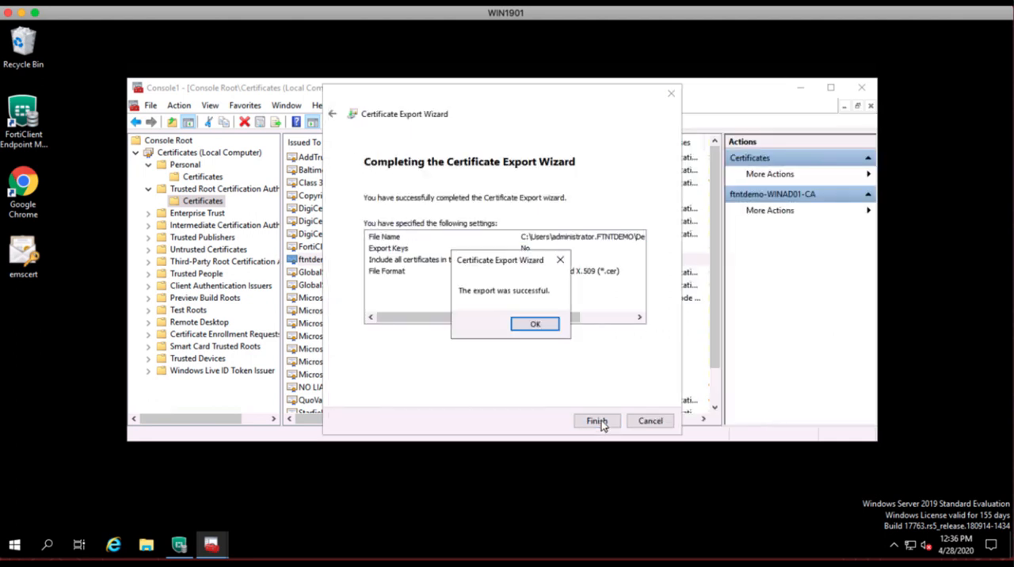
left_click(535, 324)
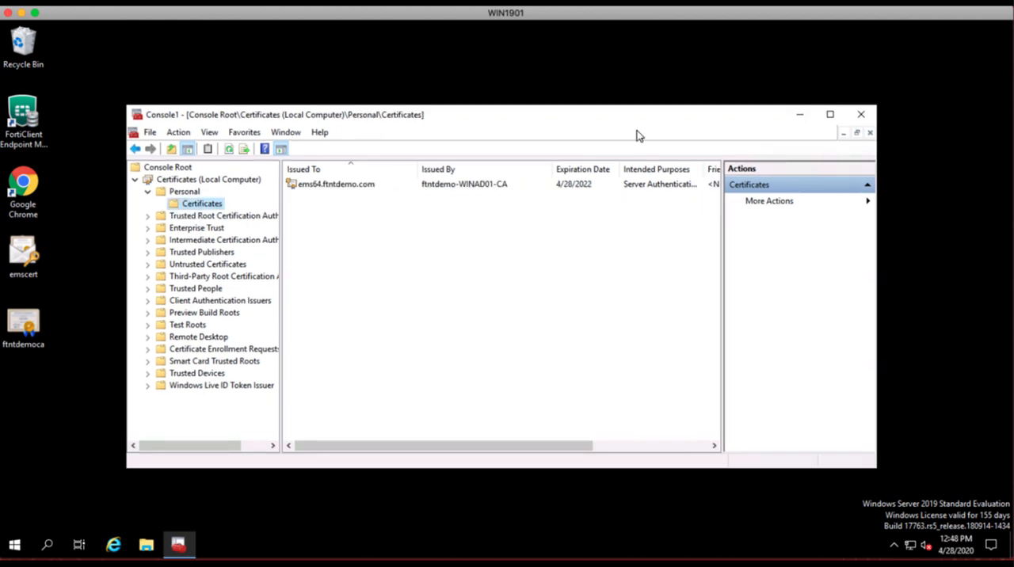
Close the certificates console without saving its settings, and open FortiClient Endpoint Management Server in a taller window.
left_click(861, 114)
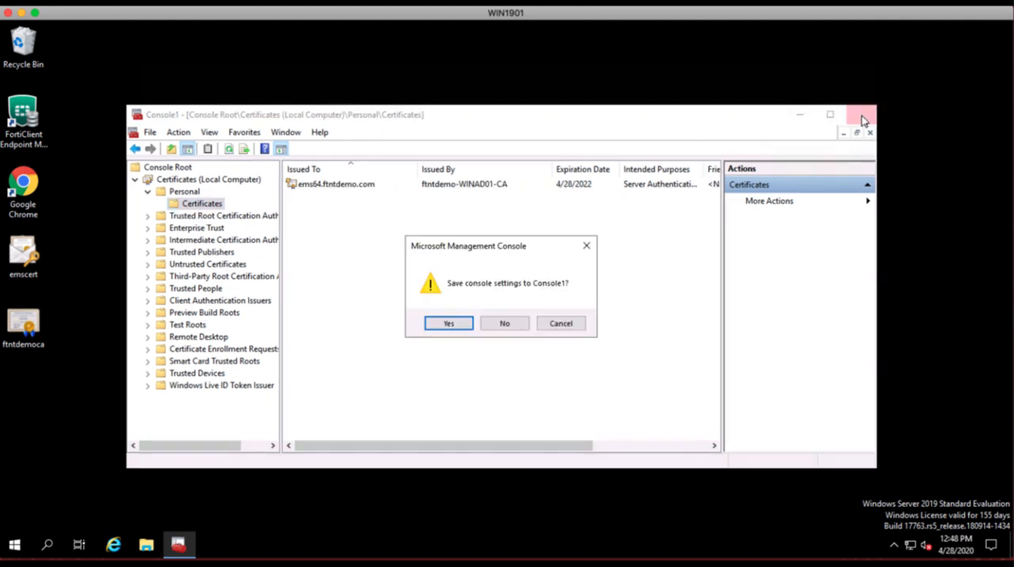
left_click(505, 324)
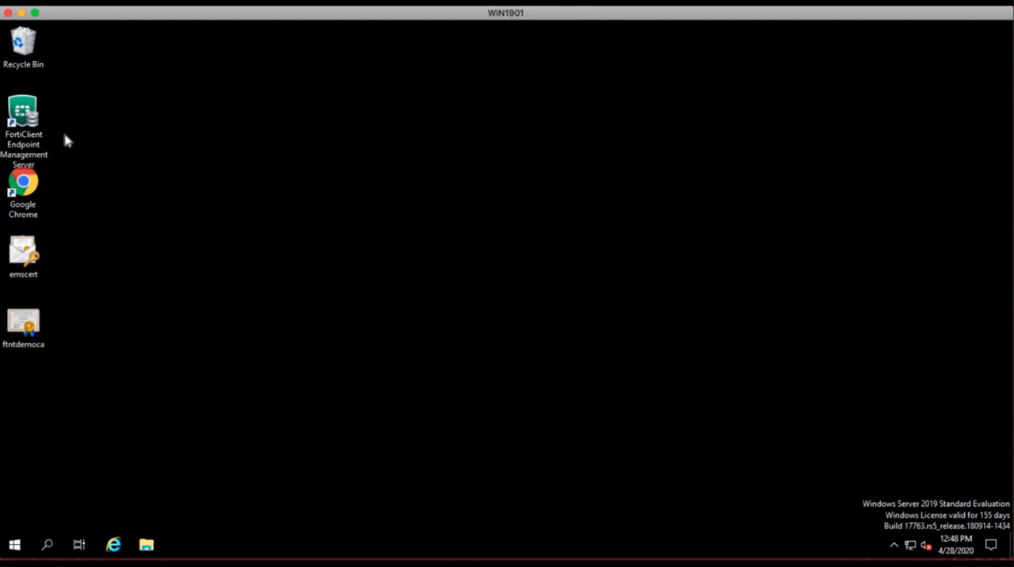
double_click(32, 122)
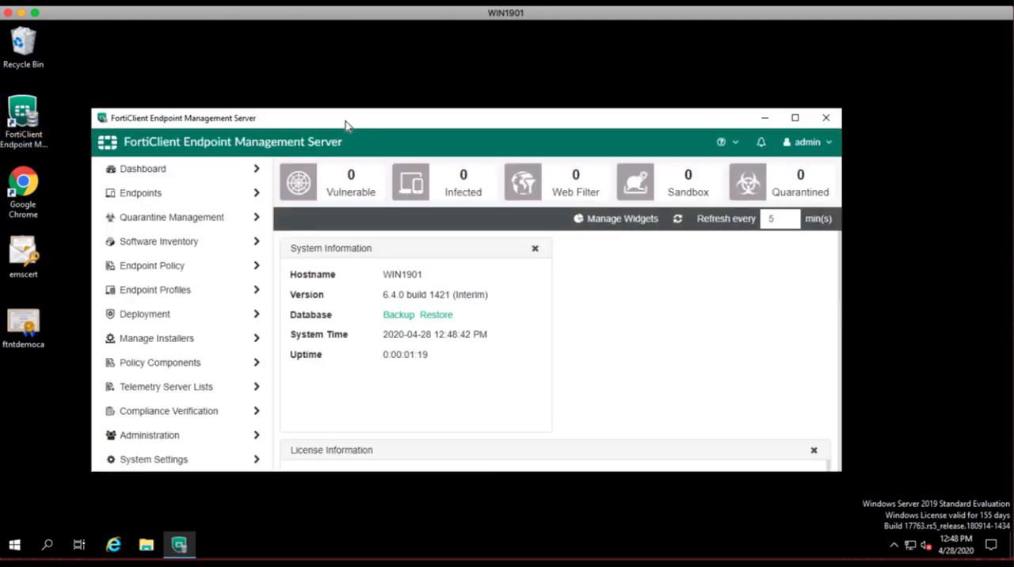
left_click_drag(351, 123, 405, 72)
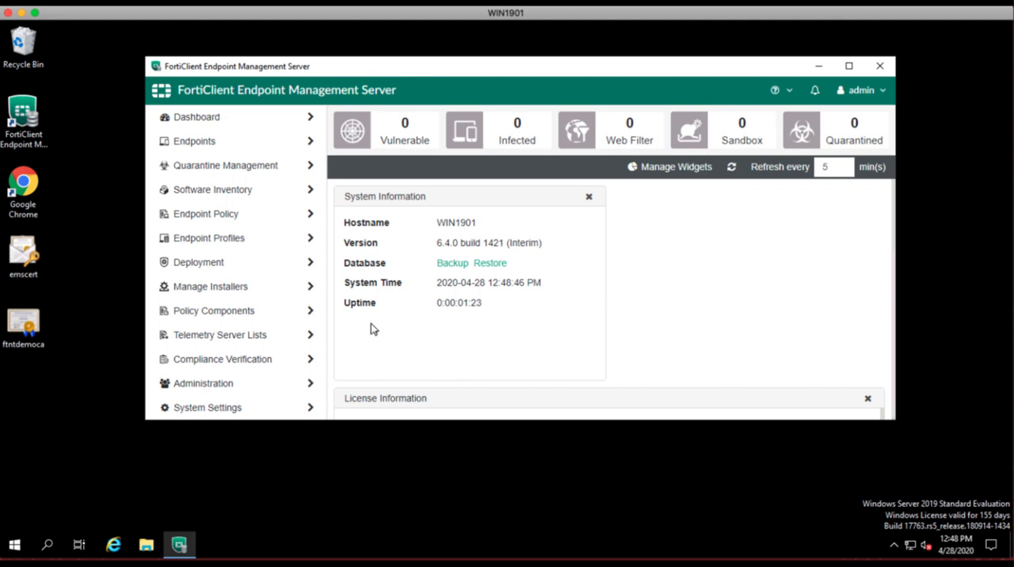
left_click_drag(386, 420, 402, 523)
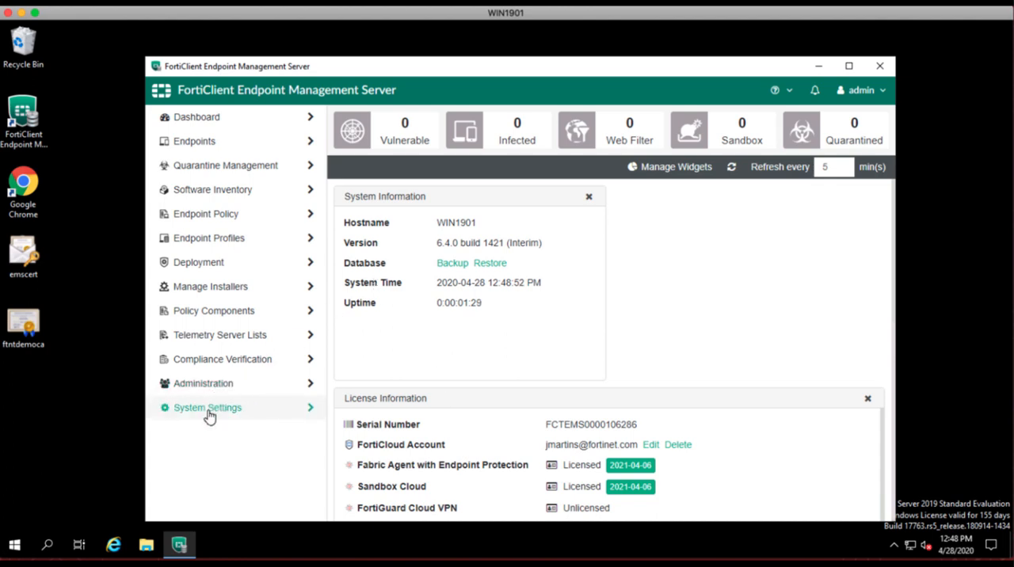
In the Server system settings, enable Use FQDN and set the FQDN to ems64.ftntdemo.com.
left_click(249, 409)
left_click(198, 435)
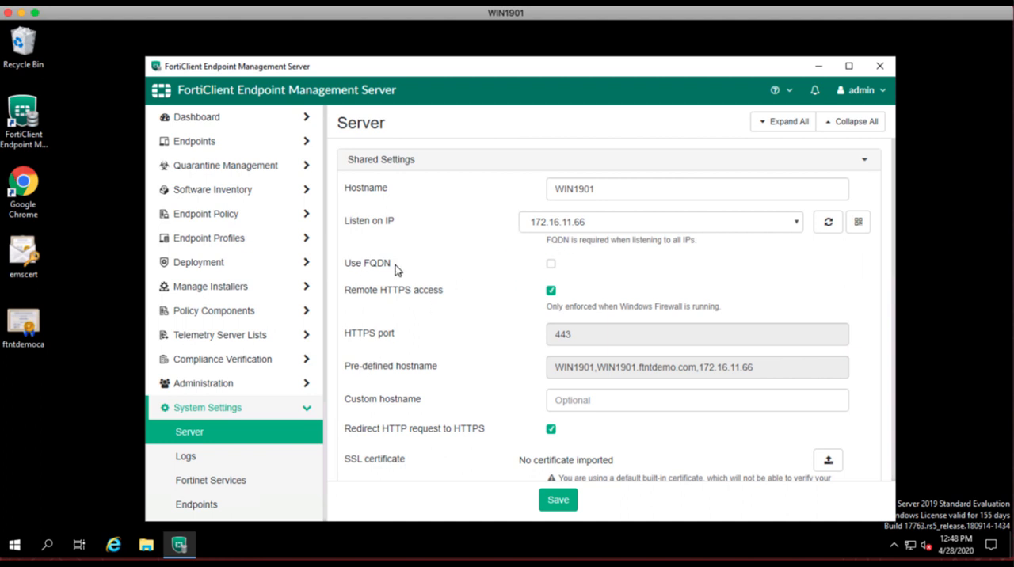
left_click(551, 266)
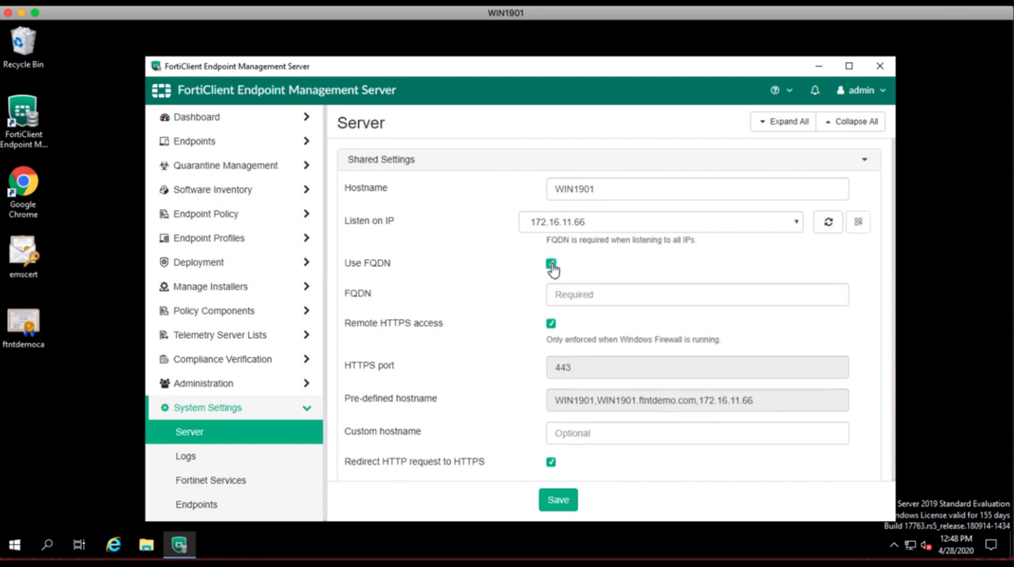
left_click(600, 294)
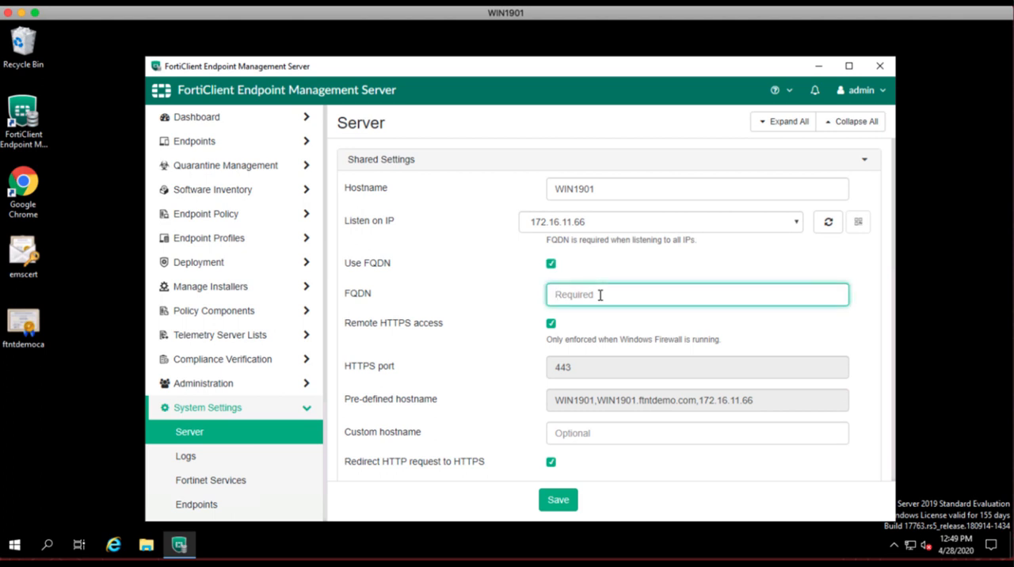
type("ems64.ftntdemo.com")
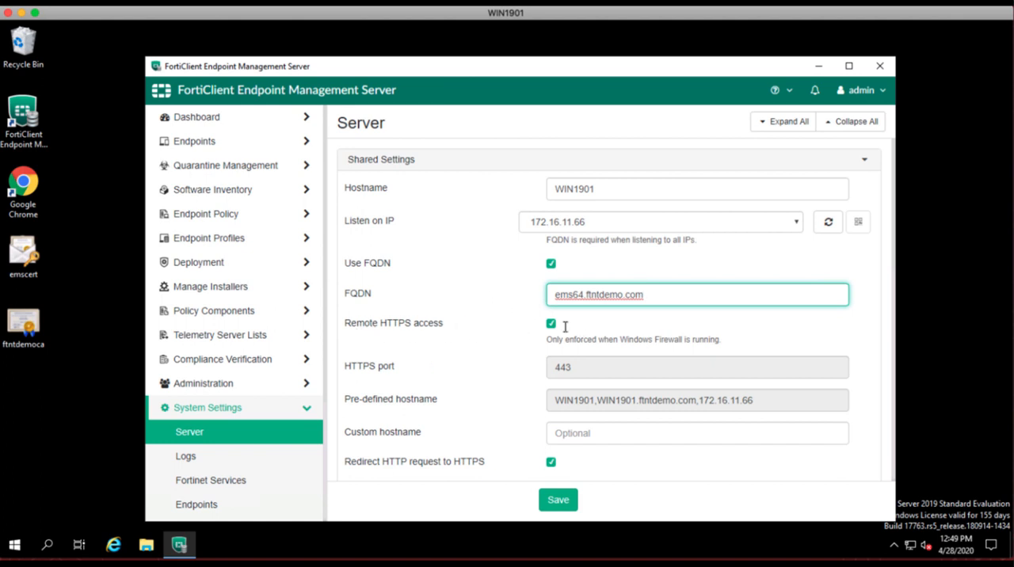
Open the SSL certificate upload fields for the certificate and private key in the server's Shared Settings.
scroll(506, 366, "down", 10)
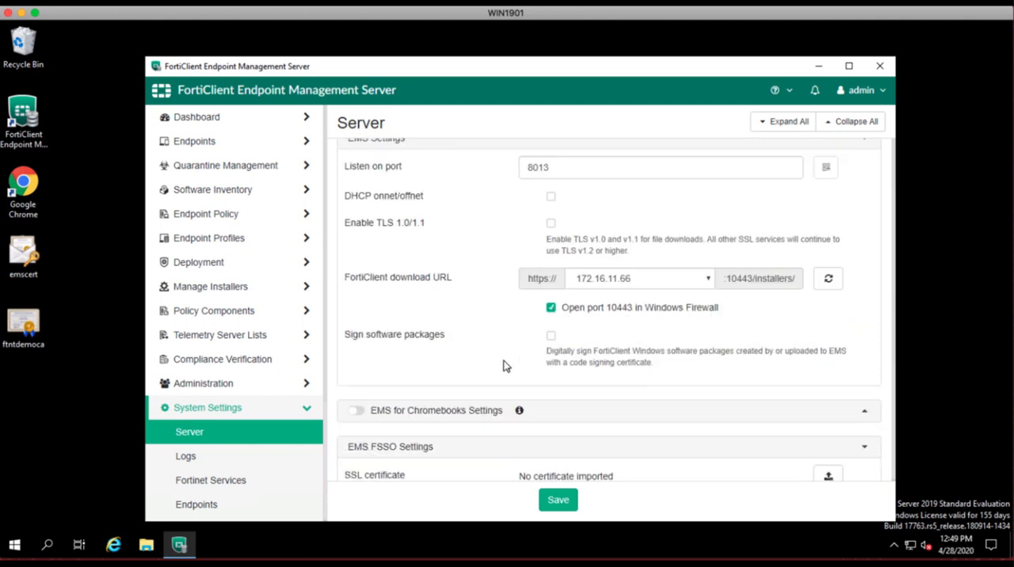
scroll(506, 366, "up", 5)
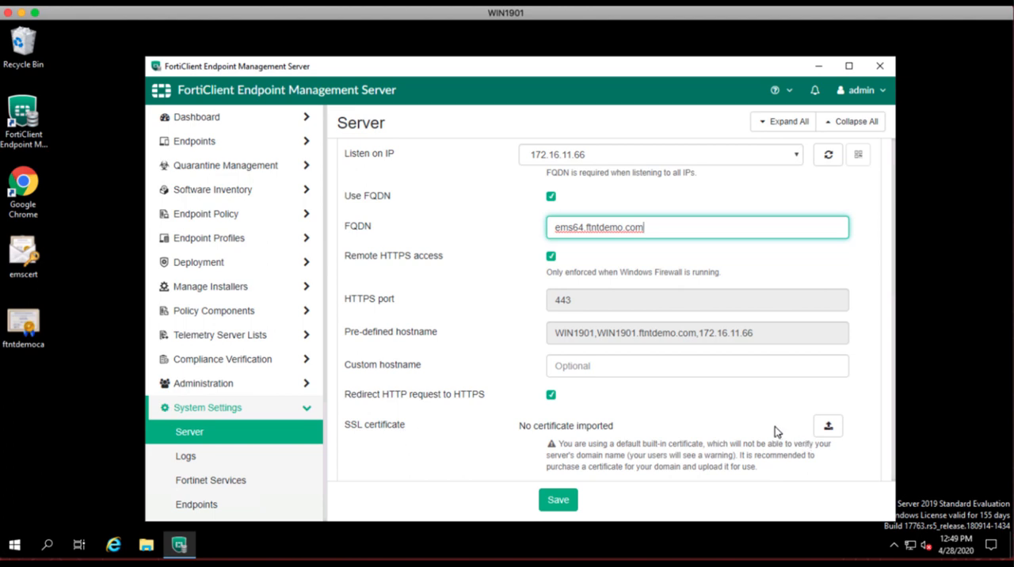
scroll(717, 422, "down", 2)
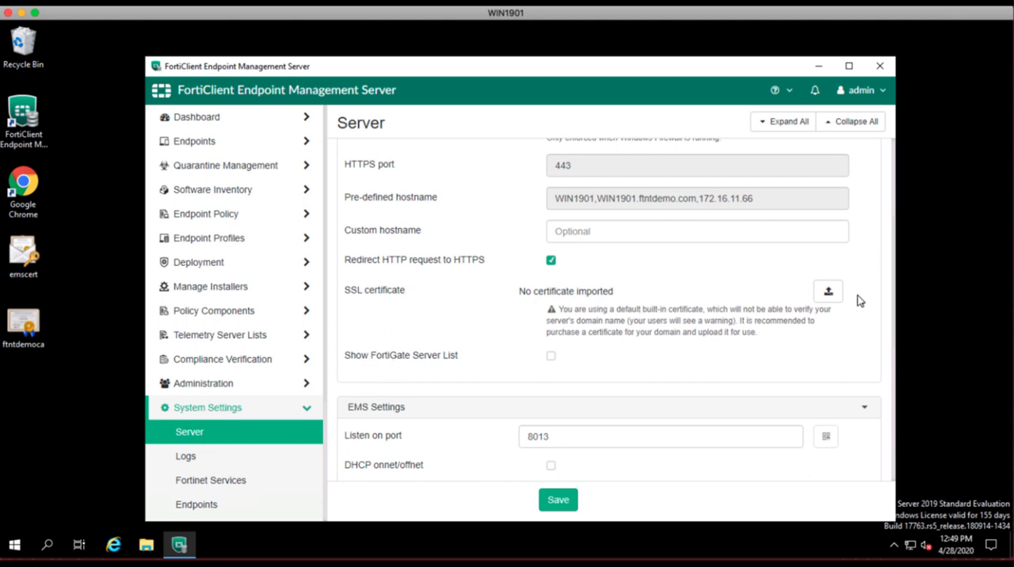
left_click(828, 291)
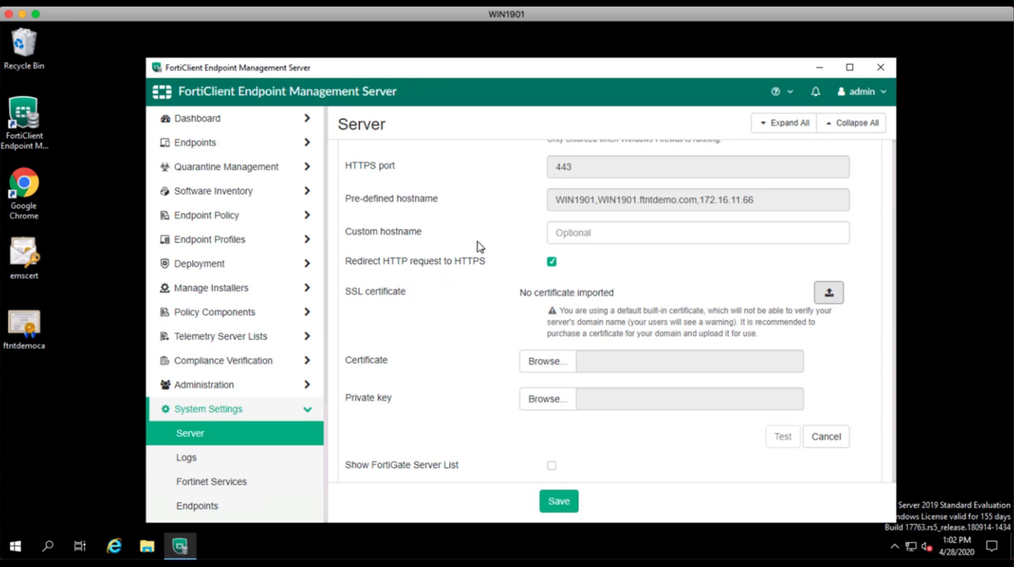
Minimize EMS and browse in File Explorer to the openssl program in C:\Program Files (x86)\Fortinet\FortiClientEMS\Apache24\bin.
left_click(820, 70)
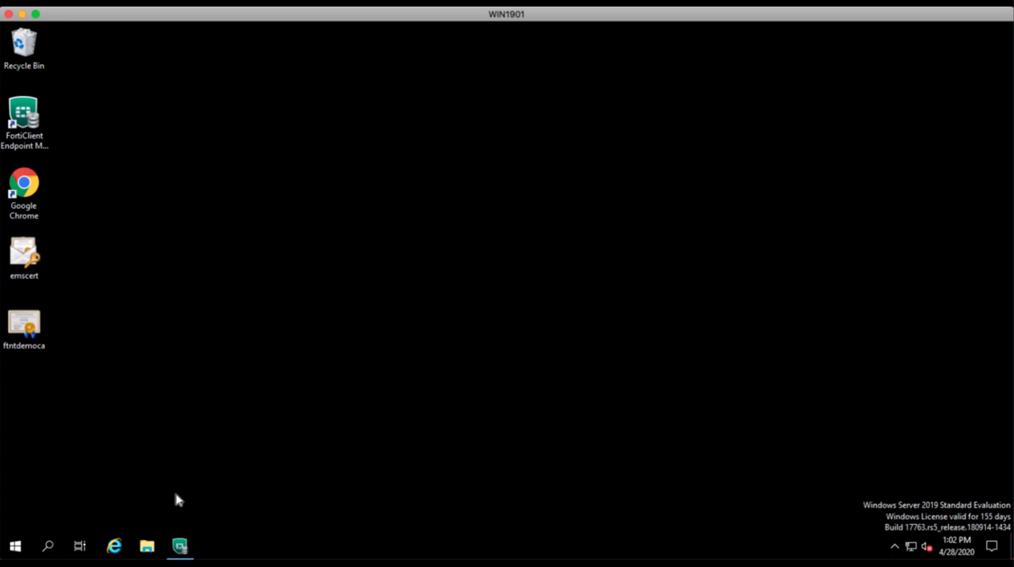
left_click(147, 547)
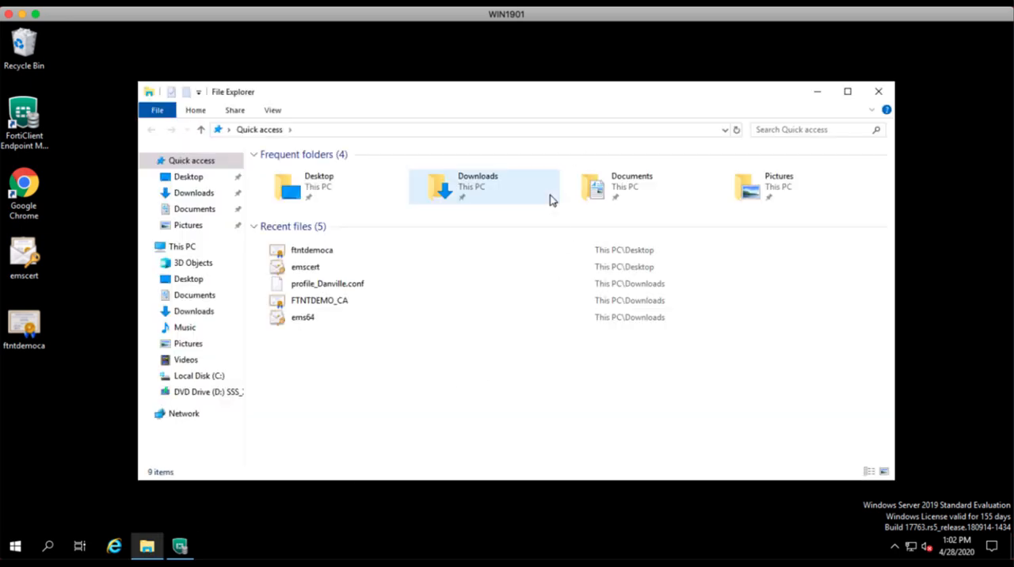
left_click(201, 377)
double_click(321, 200)
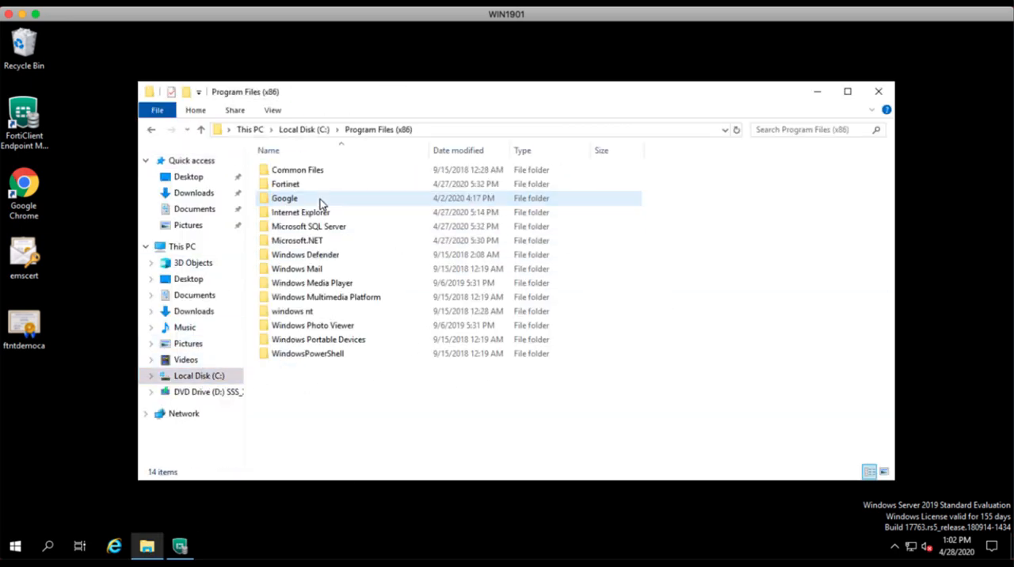
double_click(296, 186)
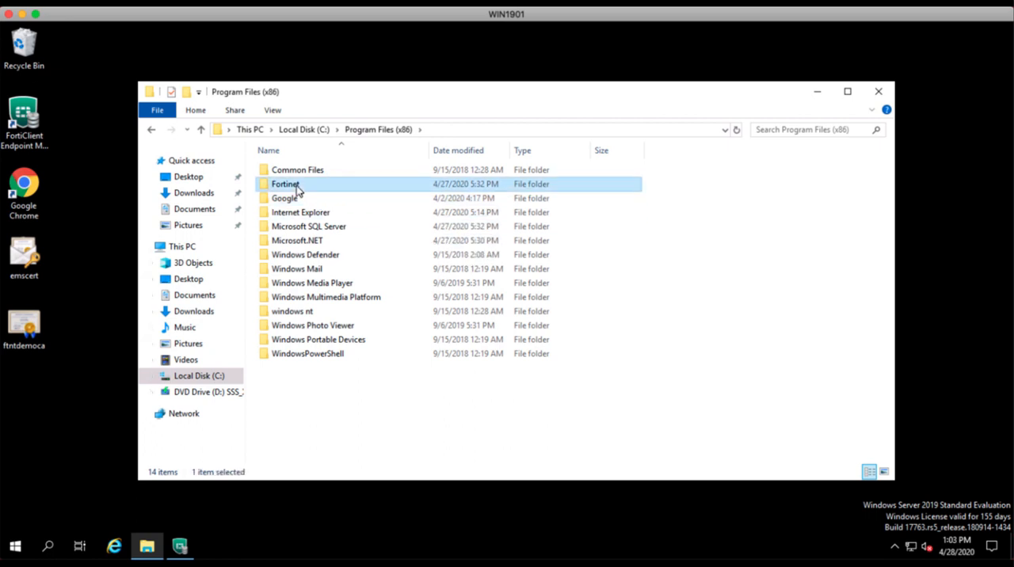
double_click(308, 169)
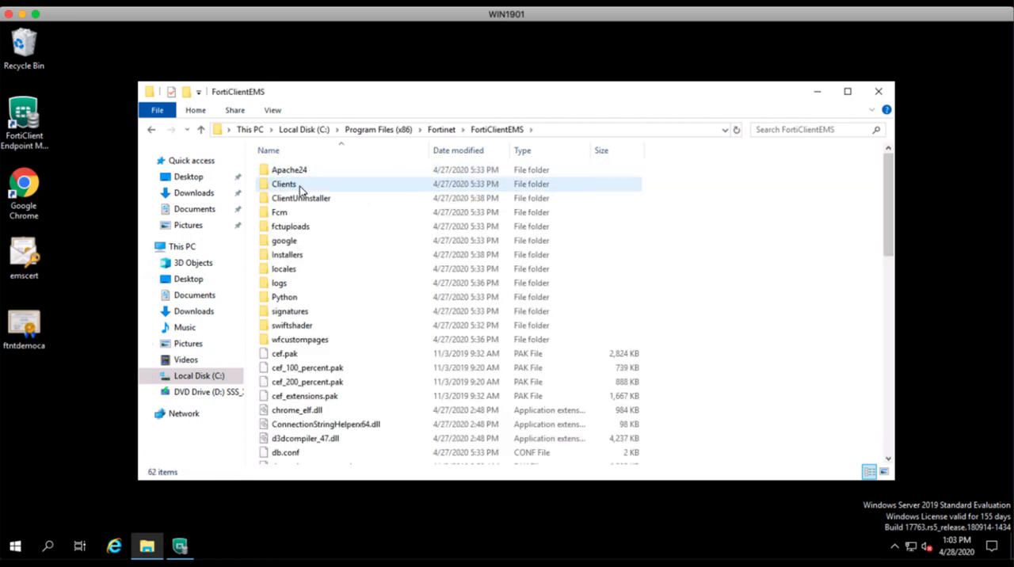
double_click(288, 173)
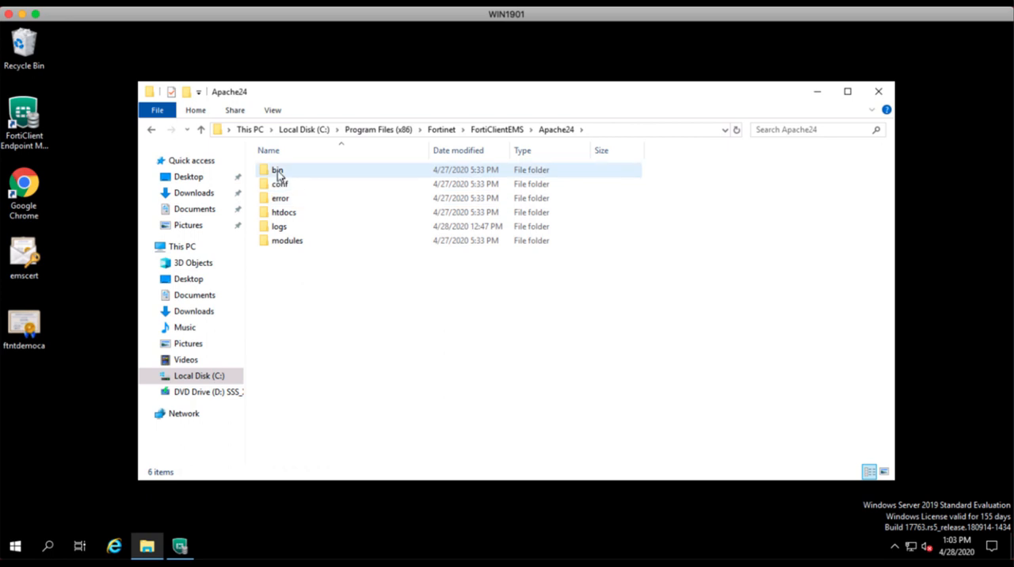
left_click(278, 173)
double_click(278, 173)
scroll(400, 311, "down", 7)
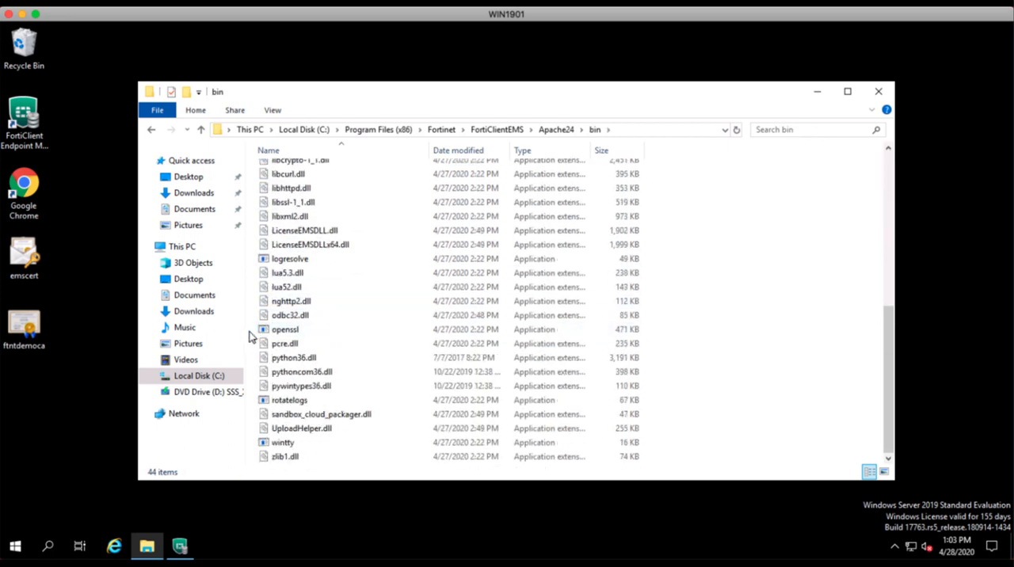
Copy the full path of the bin folder from File Explorer.
left_click(640, 130)
right_click(378, 129)
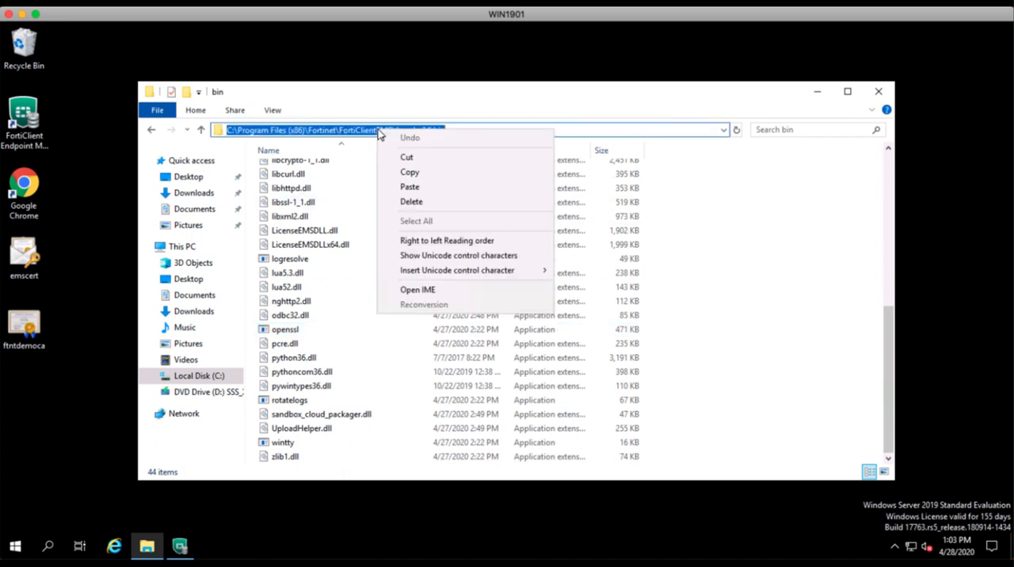
left_click(409, 172)
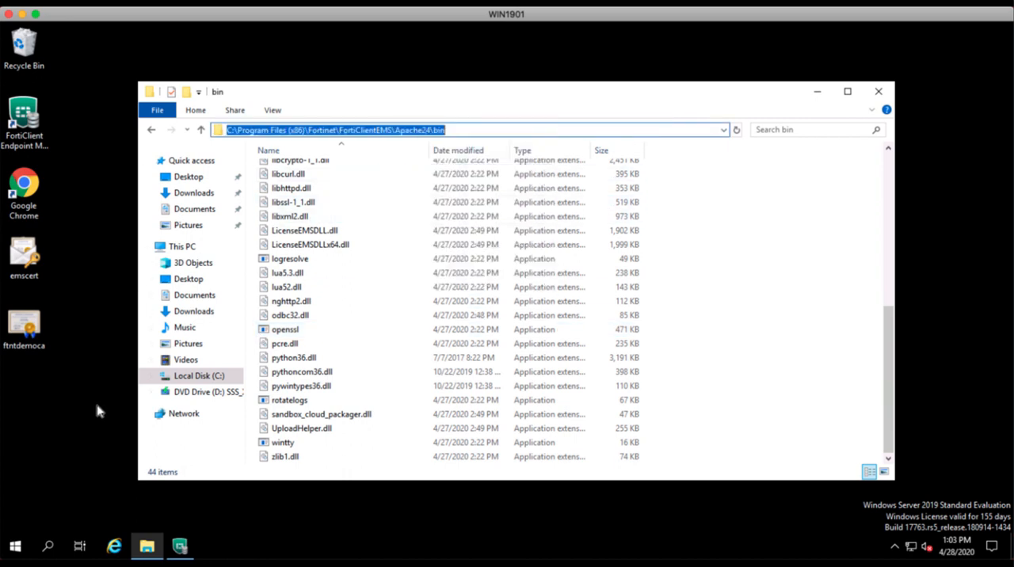
Open a Command Prompt with cmd and change its directory to "C:\Program Files (x86)\Fortinet\FortiClientEMS\Apache24\bin".
left_click(17, 548)
right_click(17, 548)
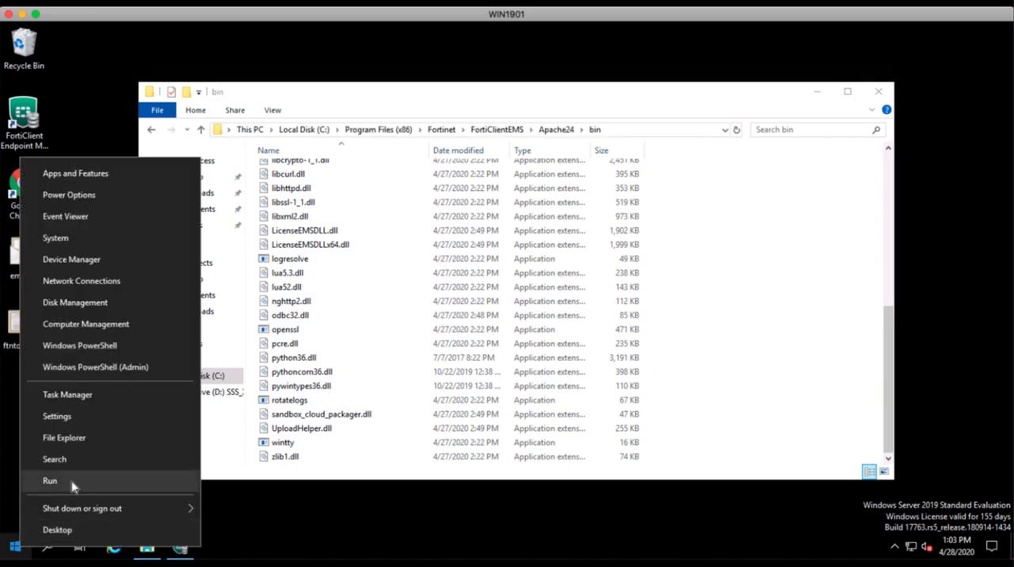
left_click(71, 482)
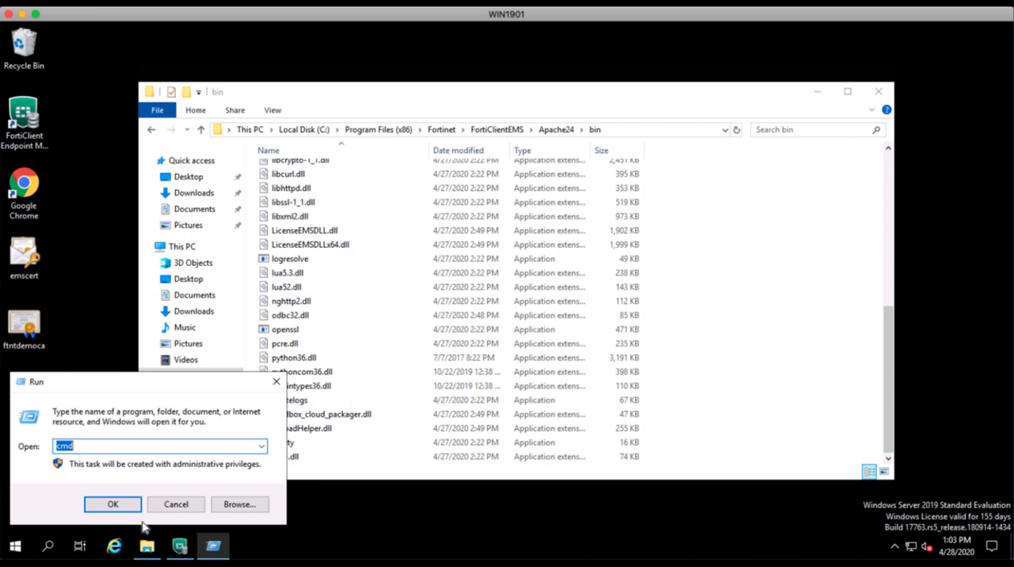
left_click(115, 504)
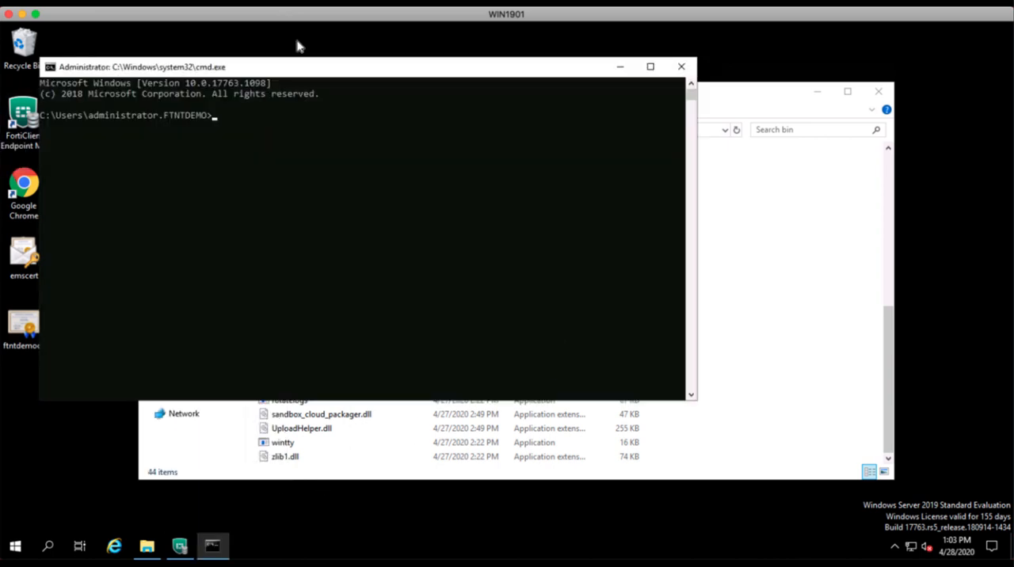
left_click_drag(313, 71, 389, 99)
type("c")
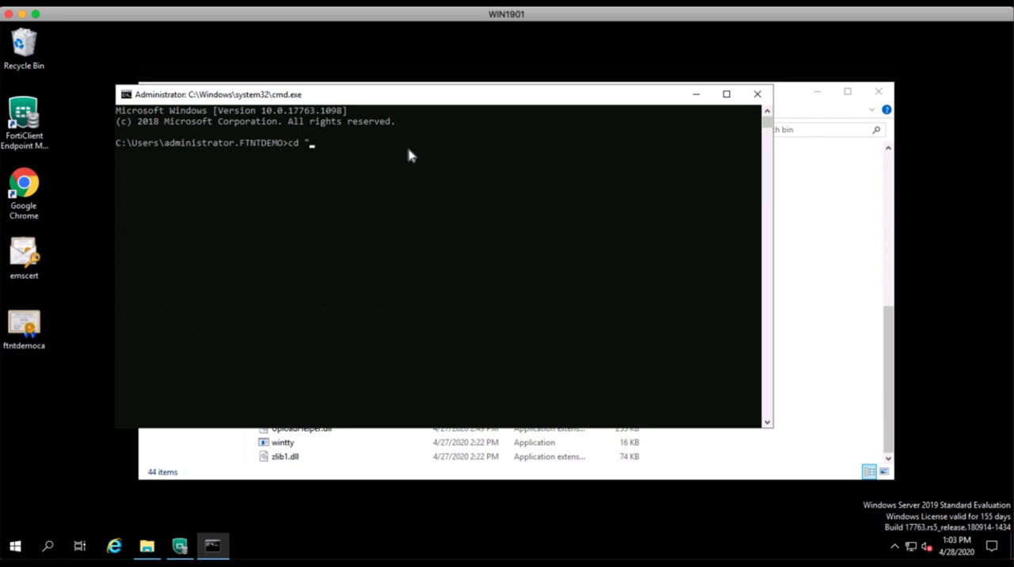
type("d \"")
key("ctrl+v")
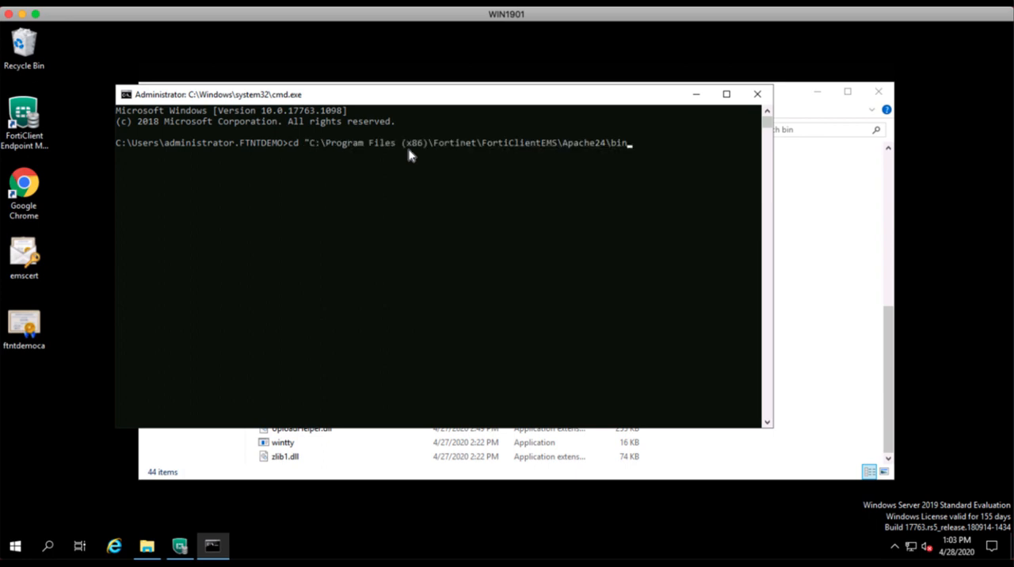
key("Return")
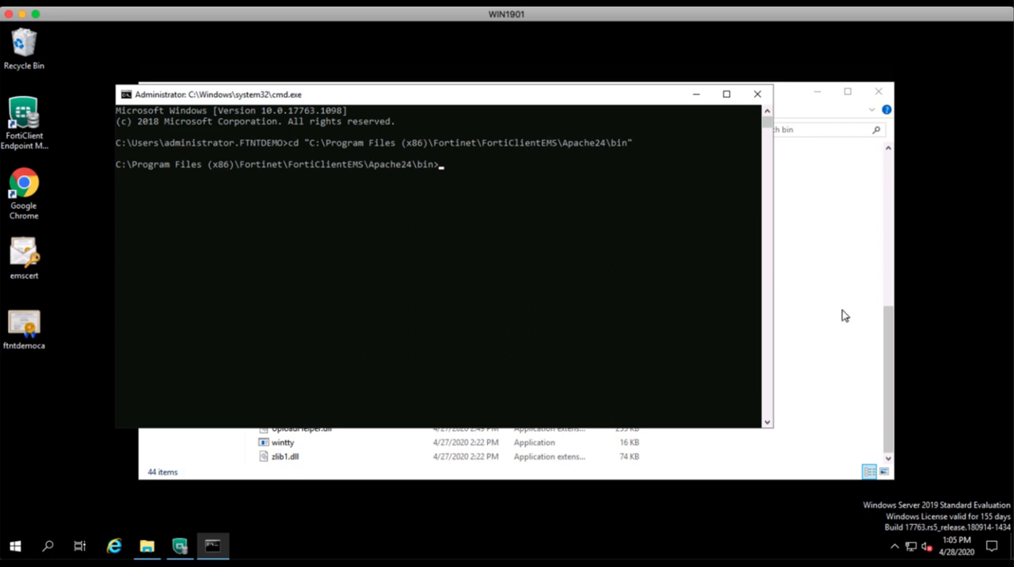
Copy the emscert and ftntdemoca files from the desktop into the Apache24 bin folder.
left_click(806, 114)
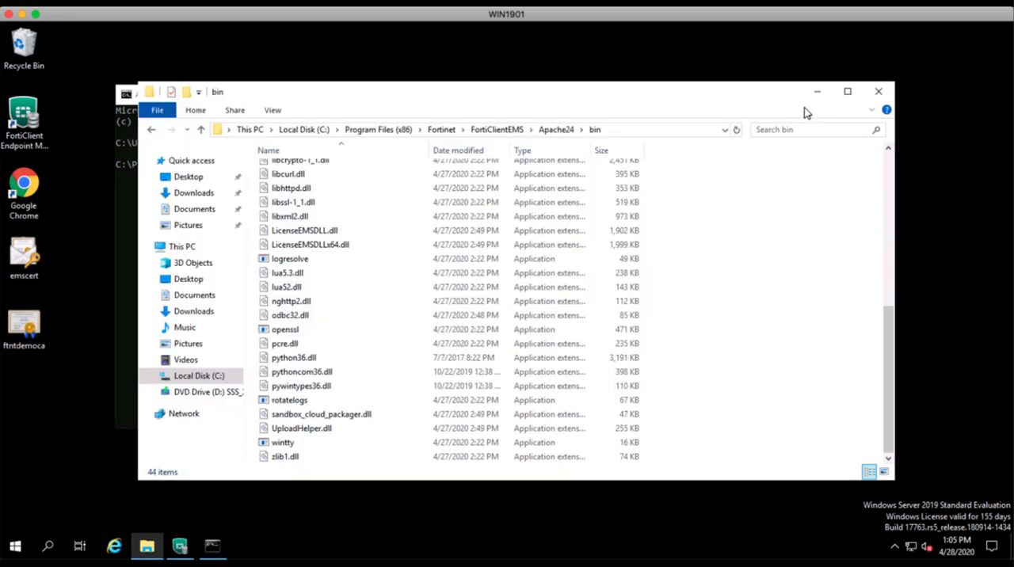
left_click(29, 254)
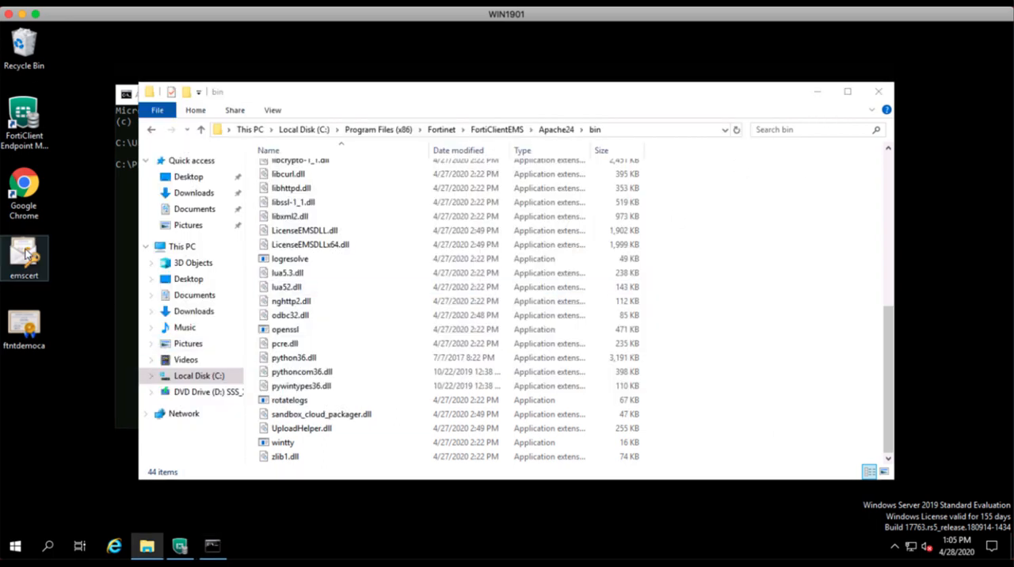
left_click(35, 333, "ctrl")
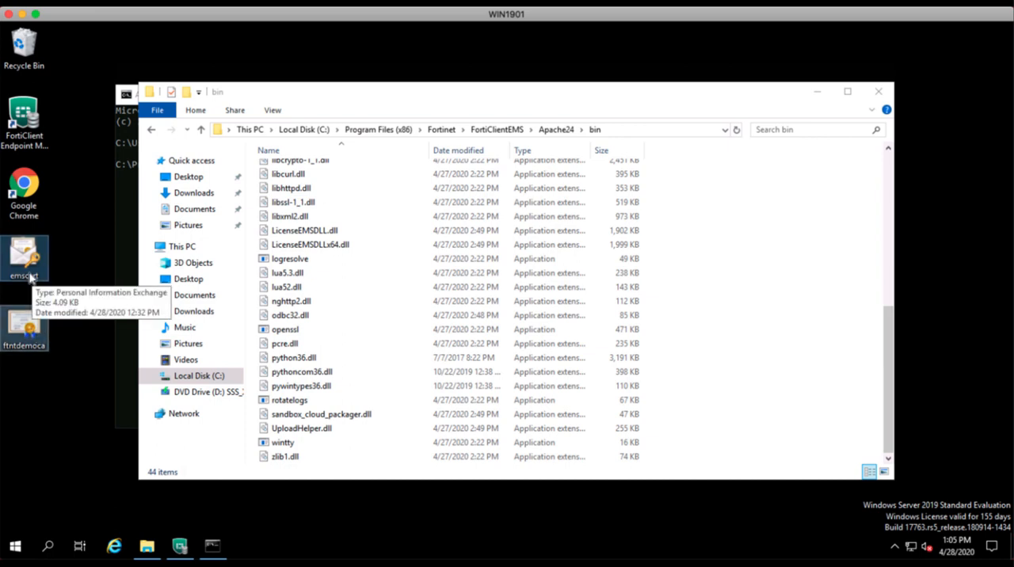
left_click_drag(30, 277, 402, 303)
left_click(439, 310)
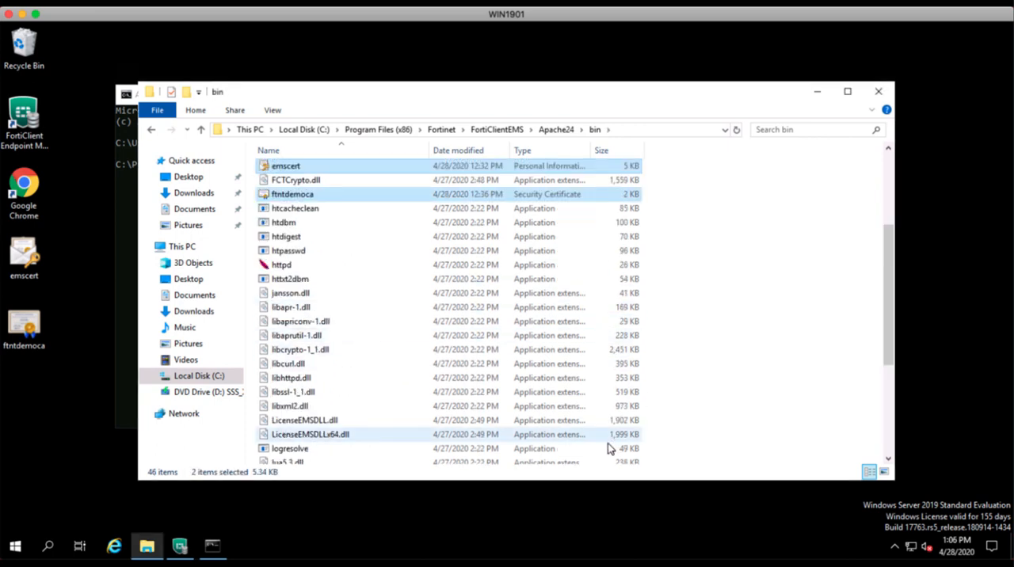
In the Command Prompt, run openssl.exe pkcs12 -in emscert.pfx -nocerts -out emscert.pem, widening the window to fit the command.
left_click(213, 547)
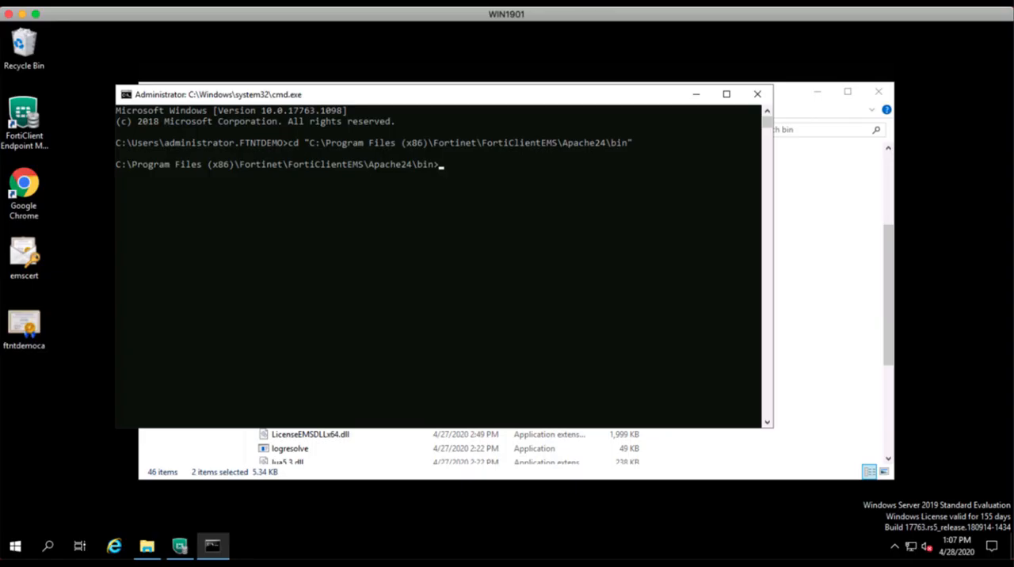
type("openssl.exe pkcs12 -in emscert.p")
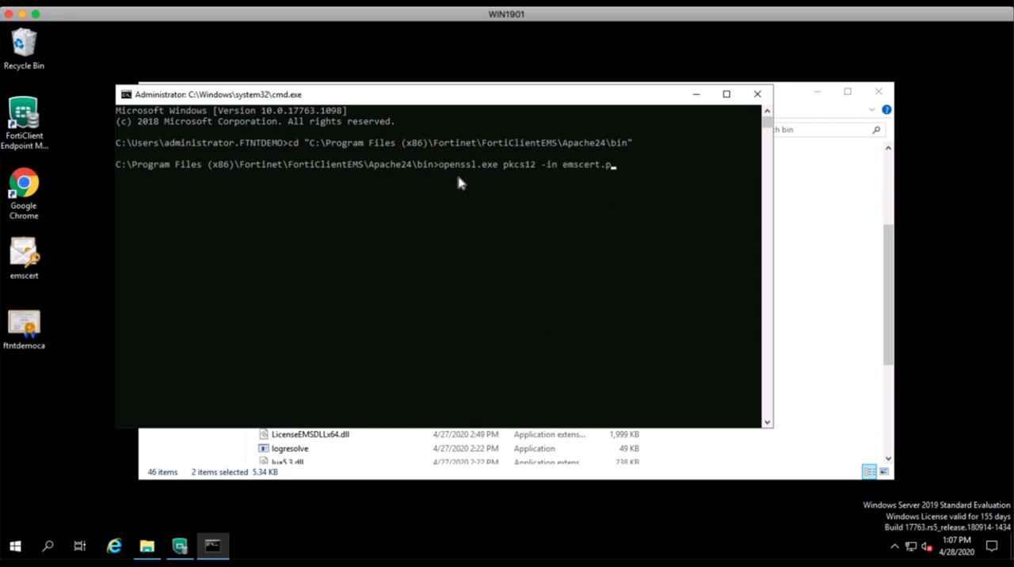
type("fx -nocerts -out emscert.pem")
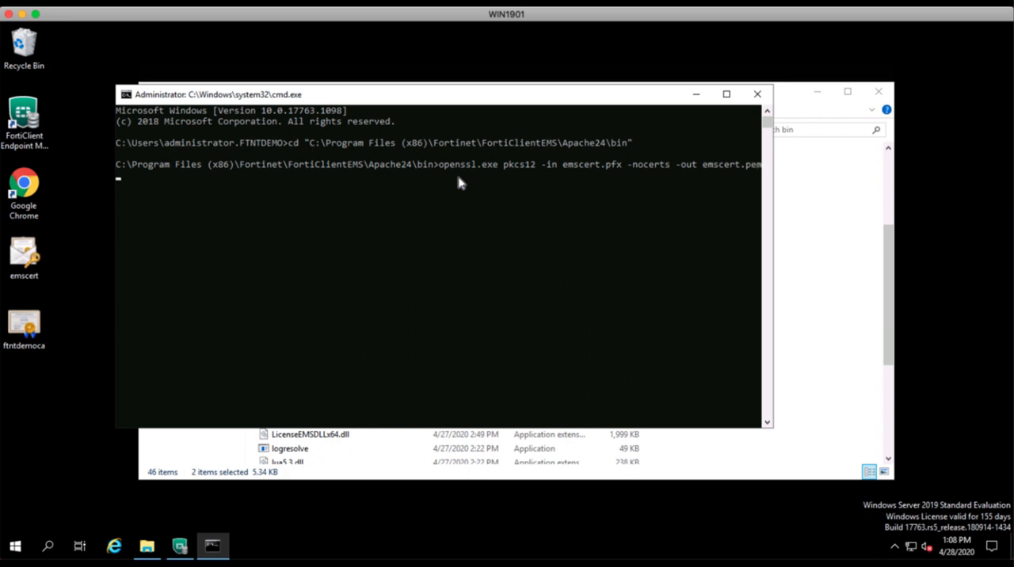
left_click_drag(773, 231, 808, 229)
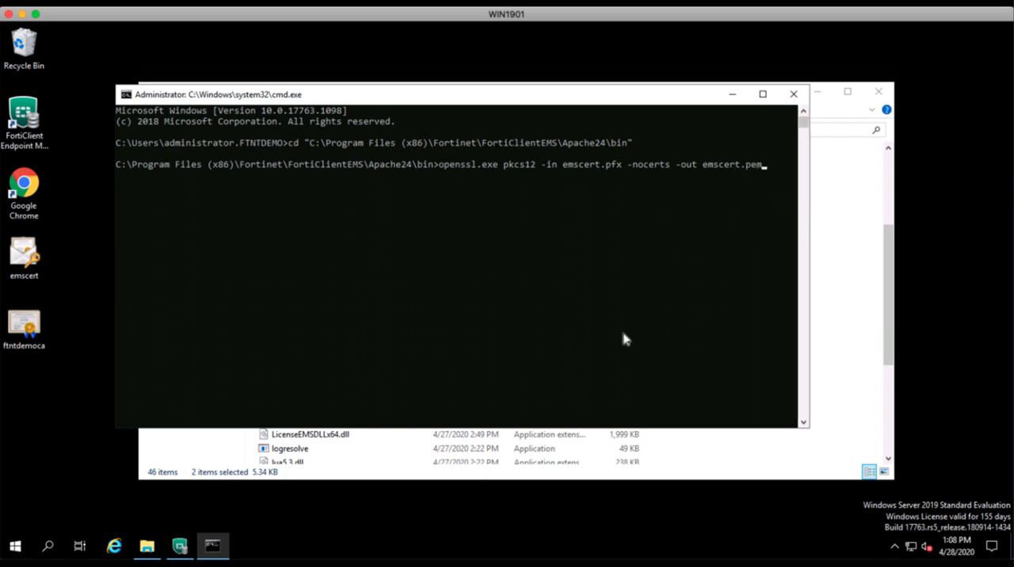
key("Return")
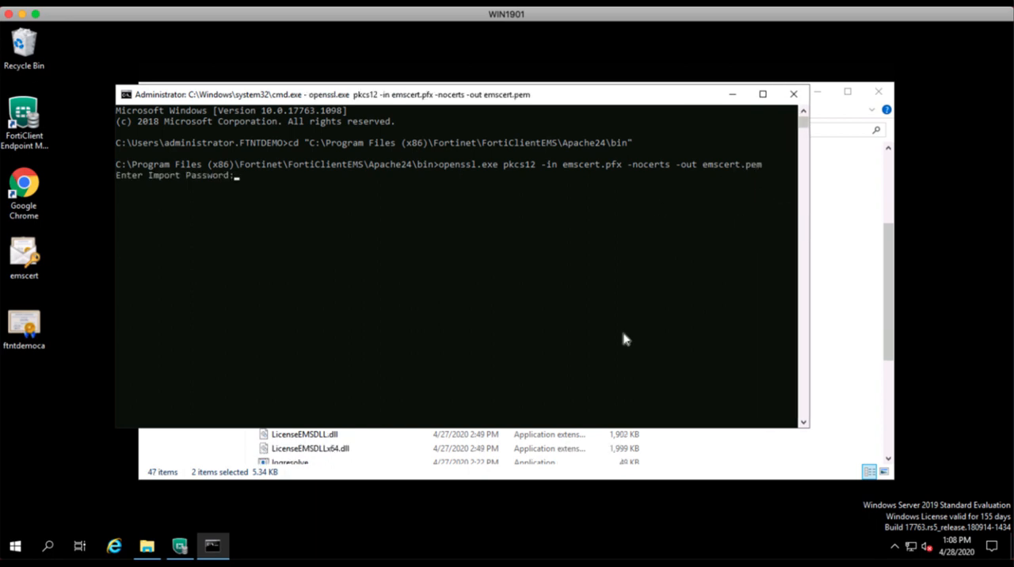
Enter the import password, then enter and verify the PEM pass phrase for emscert.pem.
key("Return")
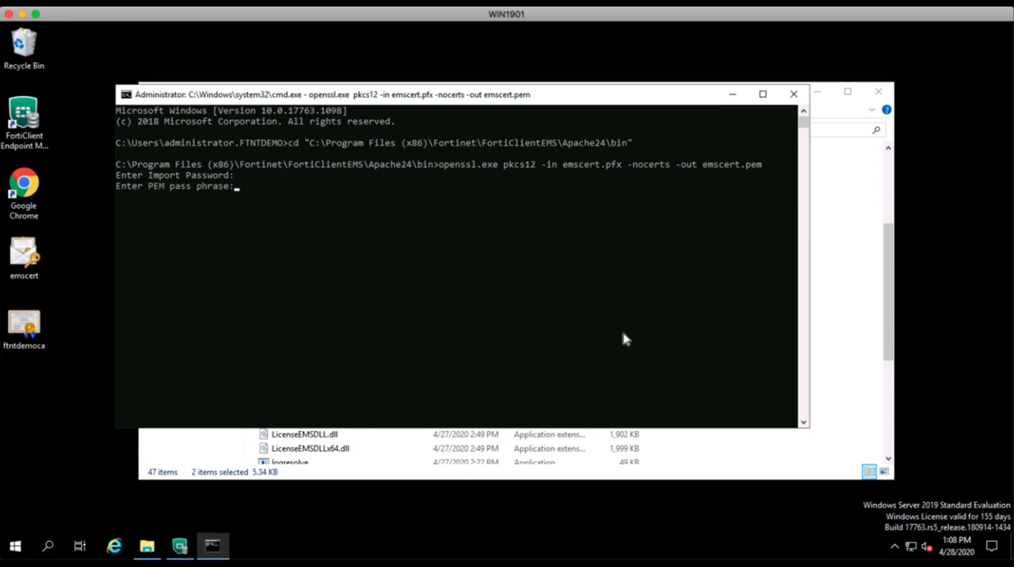
key("Return")
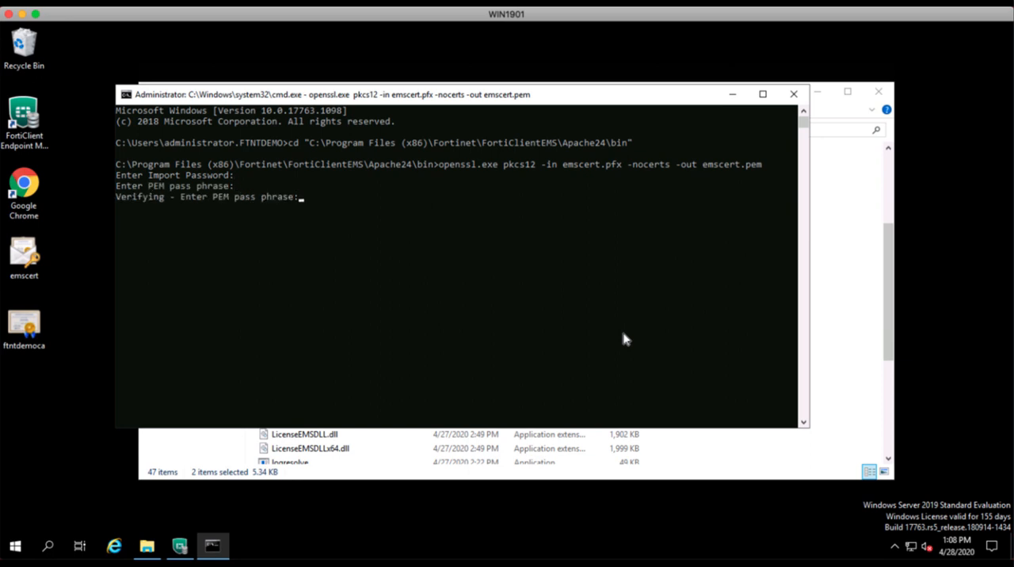
key("Return")
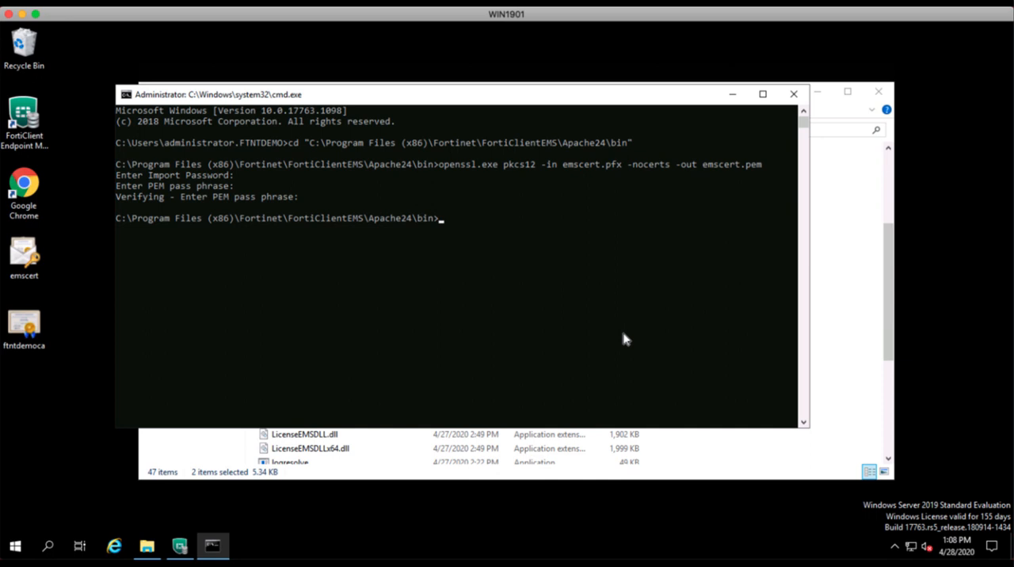
Run openssl.exe rsa -in emscert.pem -out emsprivatekey.pem and enter the pass phrase for emscert.pem.
left_click(656, 2)
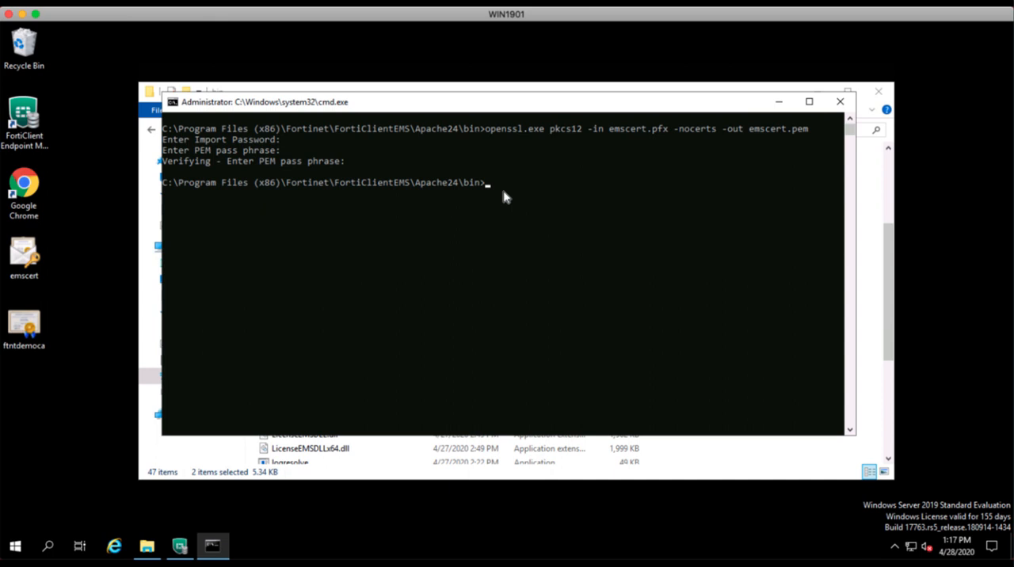
key("ctrl+v")
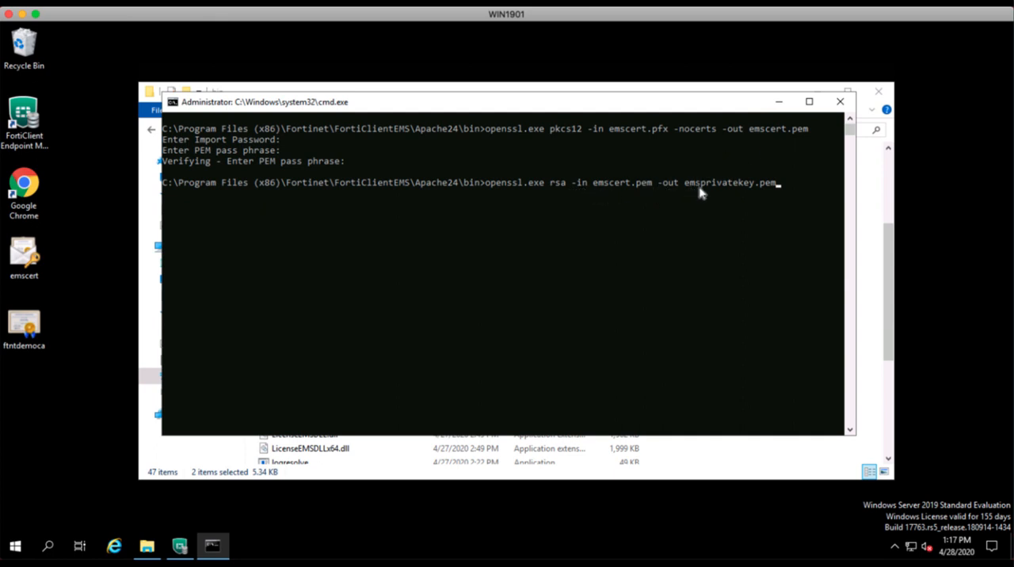
left_click(794, 185)
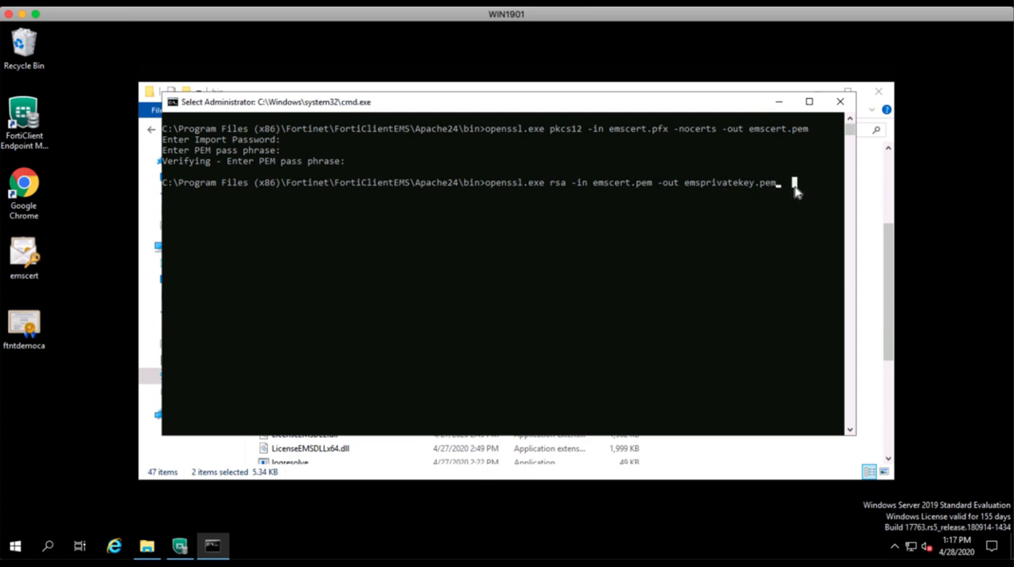
key("Escape")
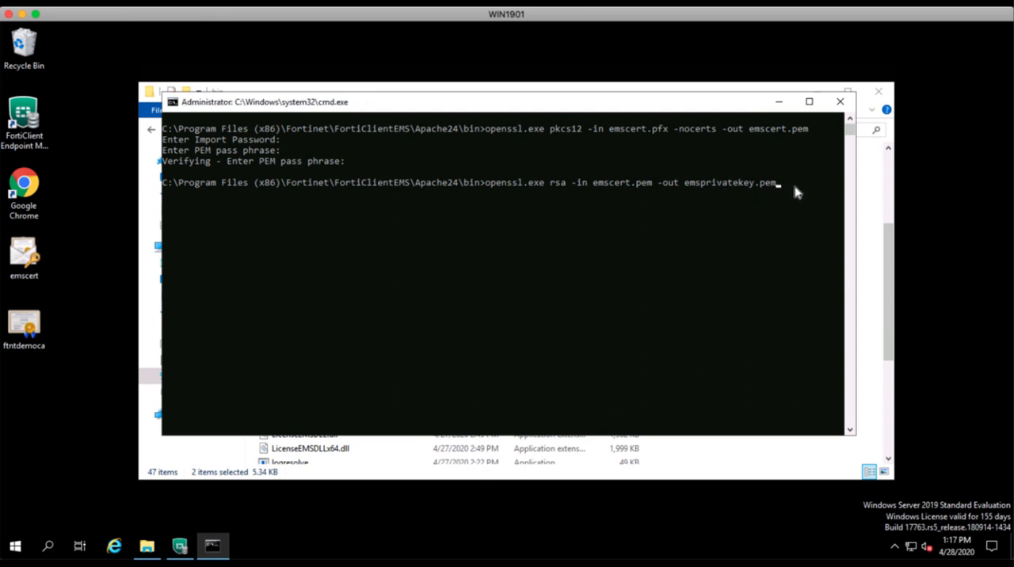
key("Return")
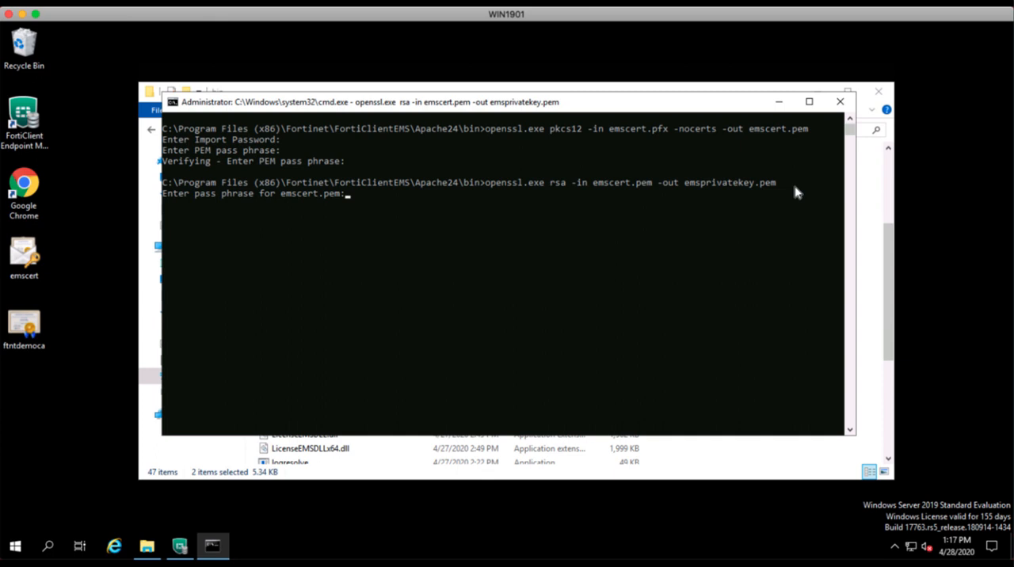
key("Return")
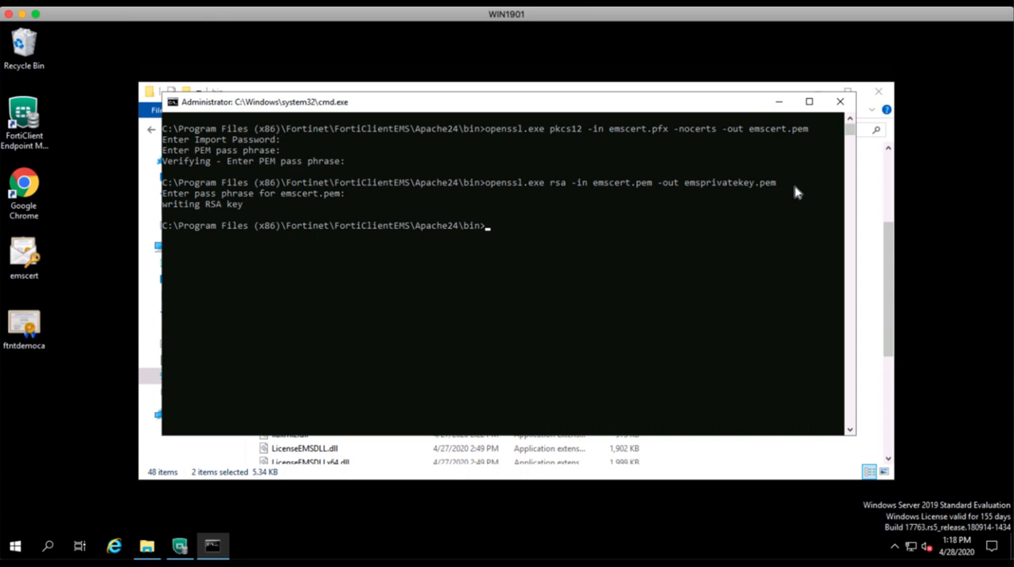
List the PEM files in the bin folder with dir *.pem.
type("dir *.pem")
key("Return")
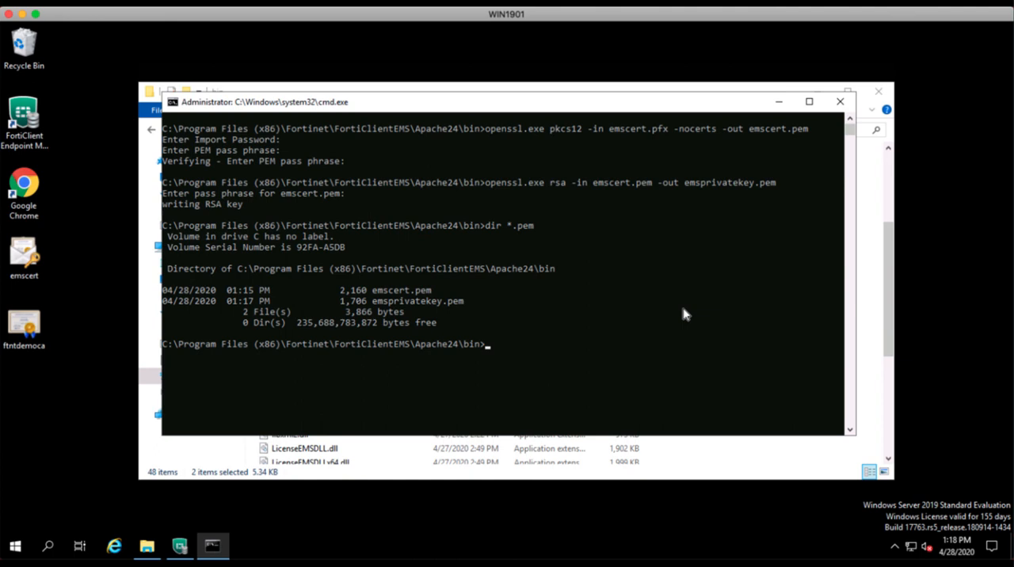
Delete emscert.pem from the bin folder and clear the console with cls.
type("del emscert.pem")
key("Return")
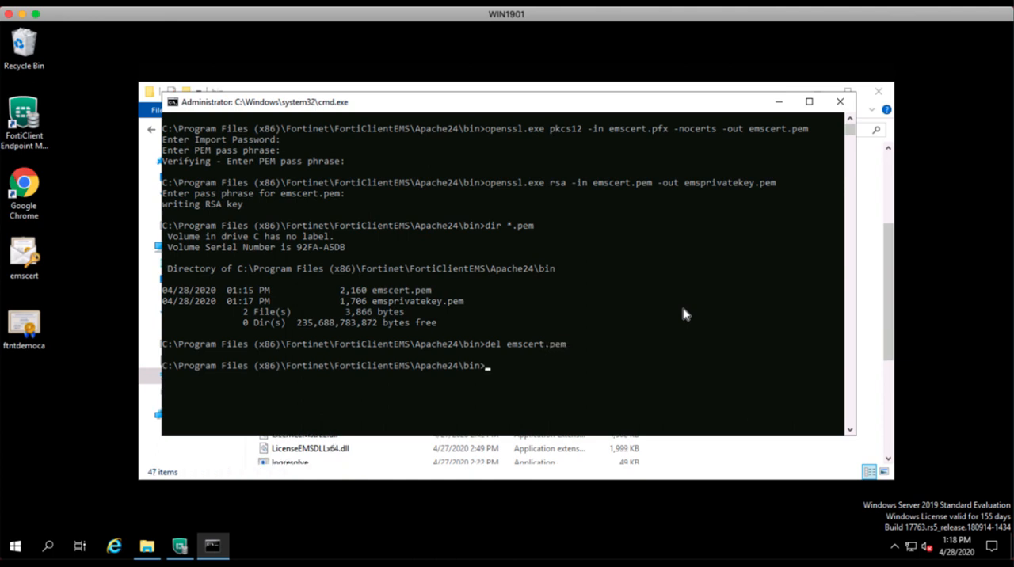
type("cls")
key("Return")
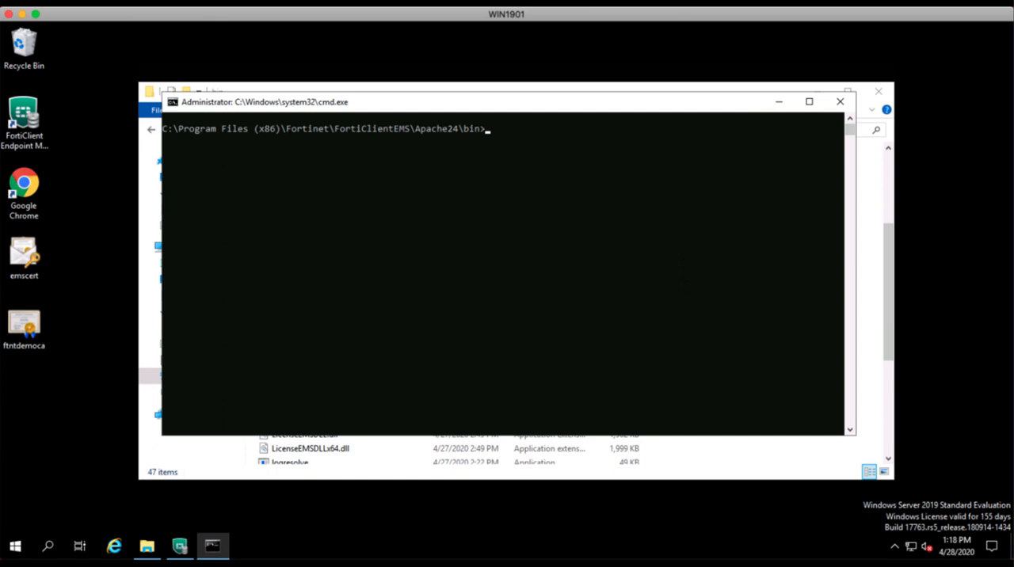
Run openssl.exe pkcs12 -in emscert.pfx -clcerts -nokeys -out emsservercert.pem and enter the import password.
left_click(655, 2)
type("openssl.exe pkcs12 -in emscert.pfx -nocerts -out emscert.pem")
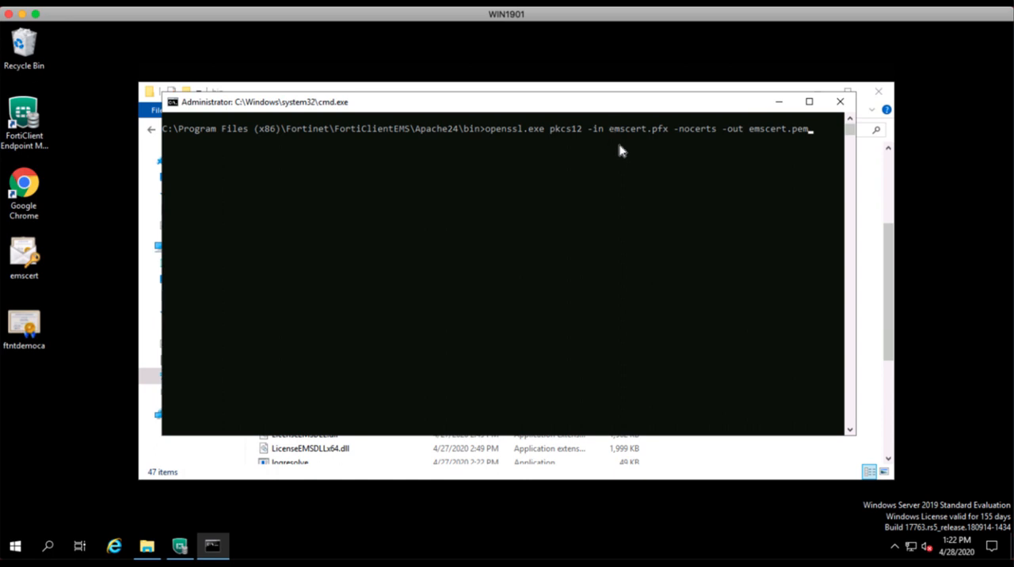
key("BackSpace")
key("BackSpace")
key("BackSpace")
key("BackSpace")
key("BackSpace")
key("BackSpace")
key("BackSpace")
key("BackSpace")
key("BackSpace")
key("BackSpace")
key("BackSpace")
key("BackSpace")
key("BackSpace")
key("BackSpace")
key("BackSpace")
key("BackSpace")
key("BackSpace")
key("BackSpace")
key("BackSpace")
key("BackSpace")
key("BackSpace")
key("BackSpace")
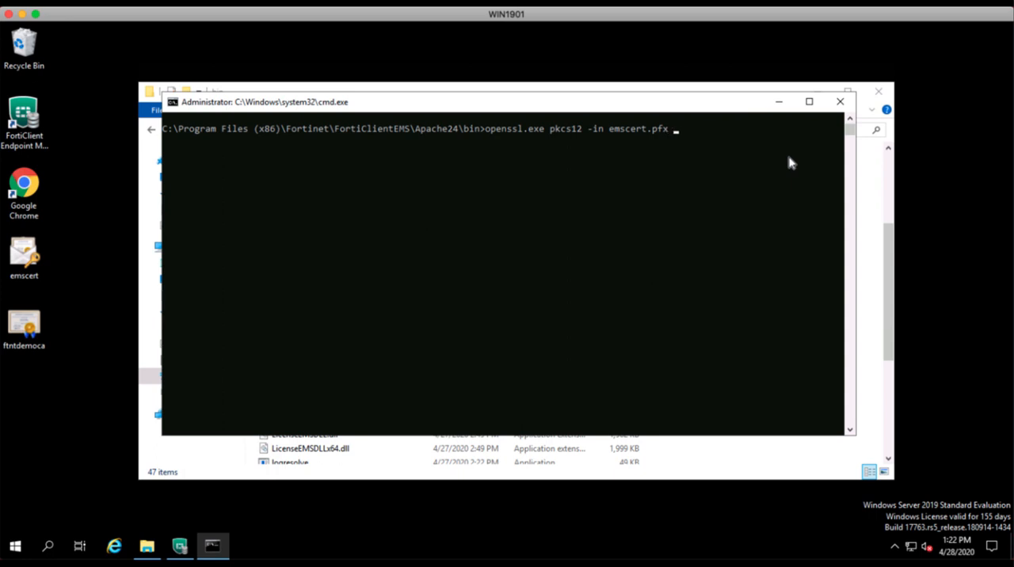
type("-clcerts -nokeys -out")
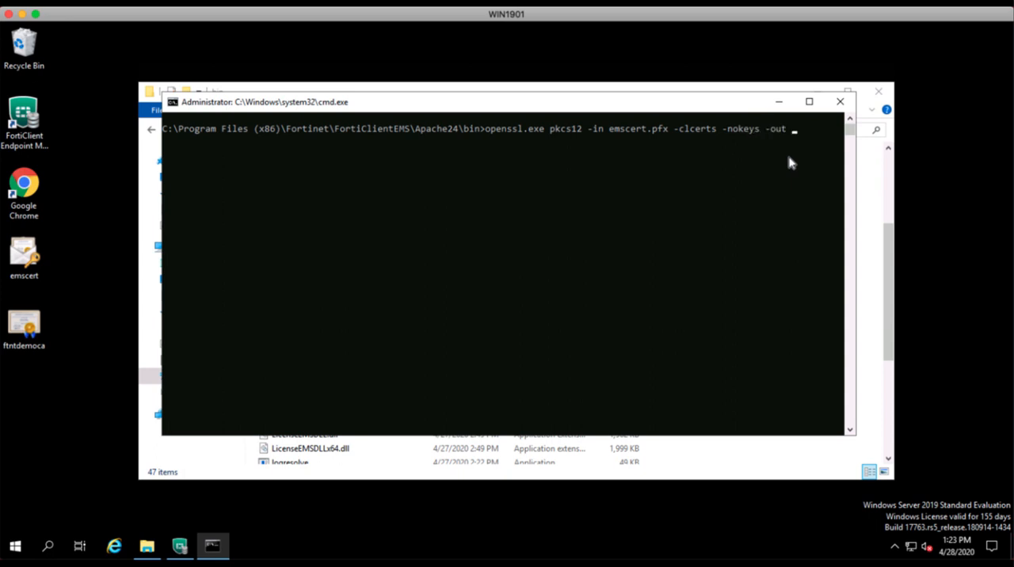
type(" emsservercert.pem")
key("Return")
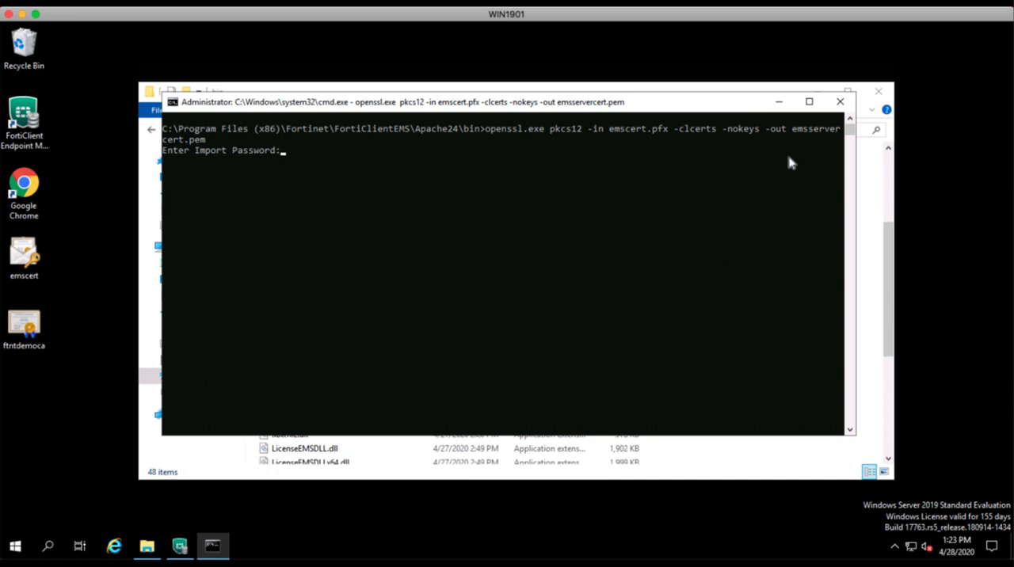
key("Return")
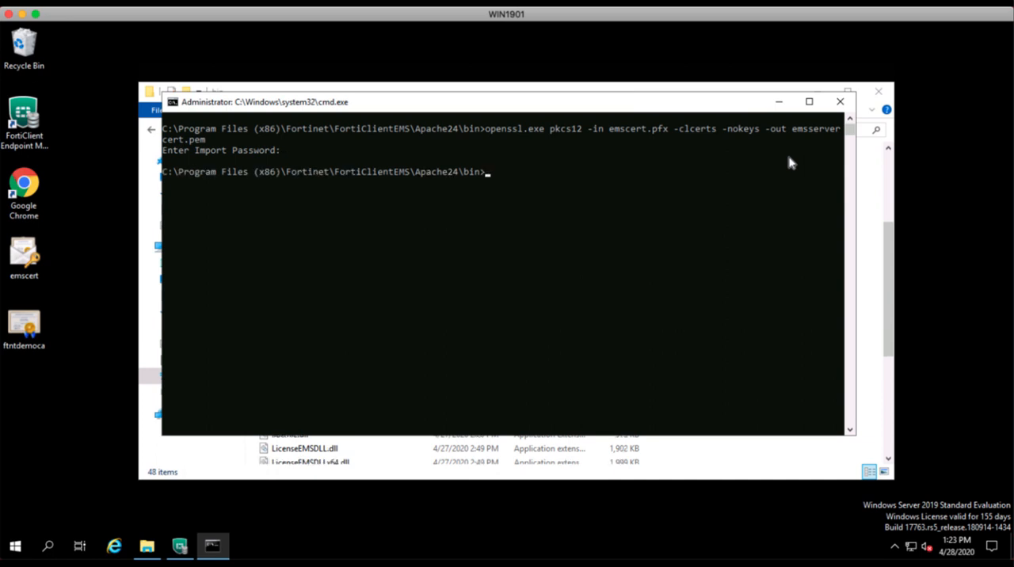
Check which PEM files are now in the bin folder with dir *.pem.
type("dir *.pem")
key("Return")
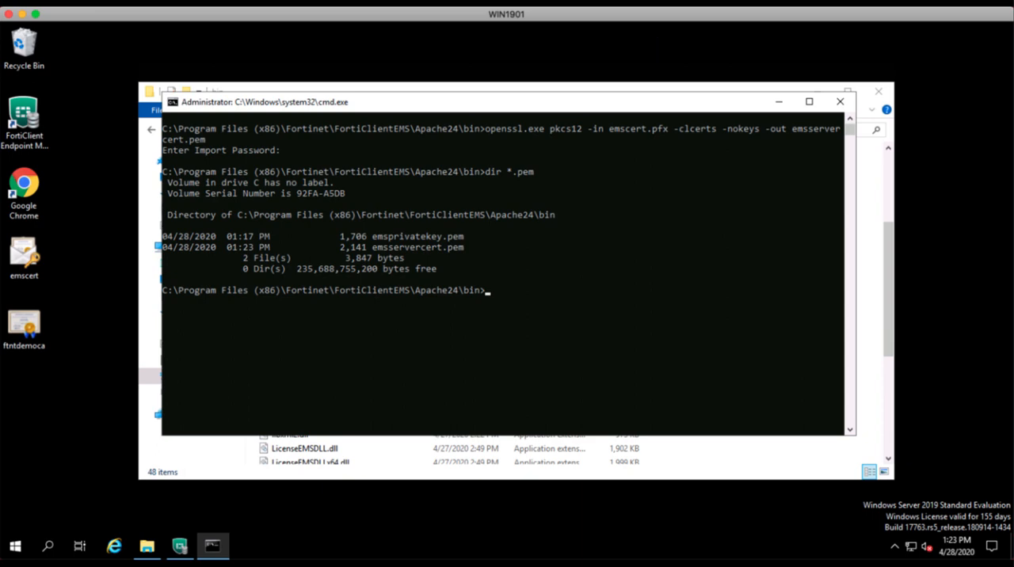
Minimize the command prompt and File Explorer windows and switch to the FortiClient Endpoint Management Server console.
left_click(656, 2)
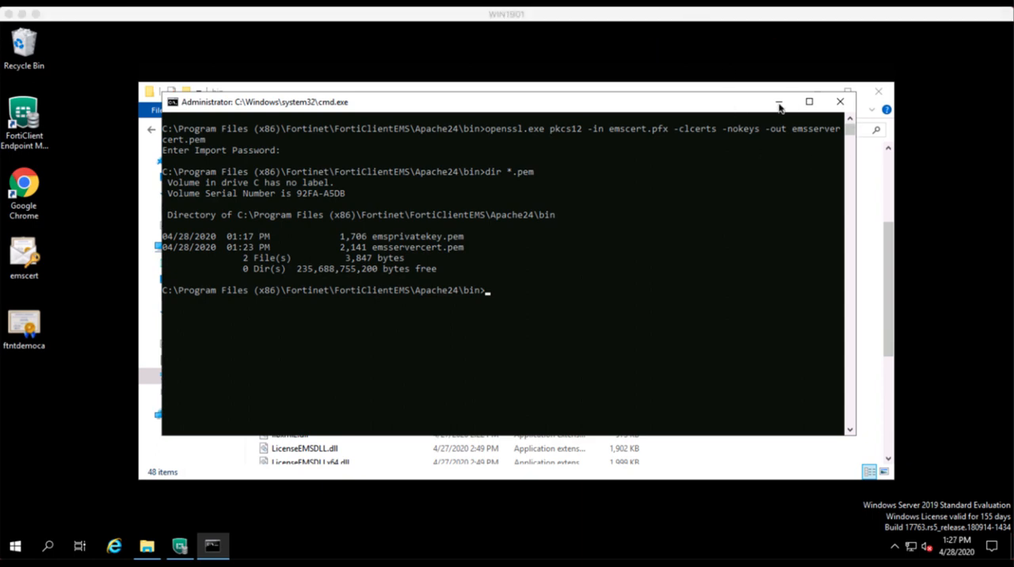
left_click(779, 103)
left_click(817, 93)
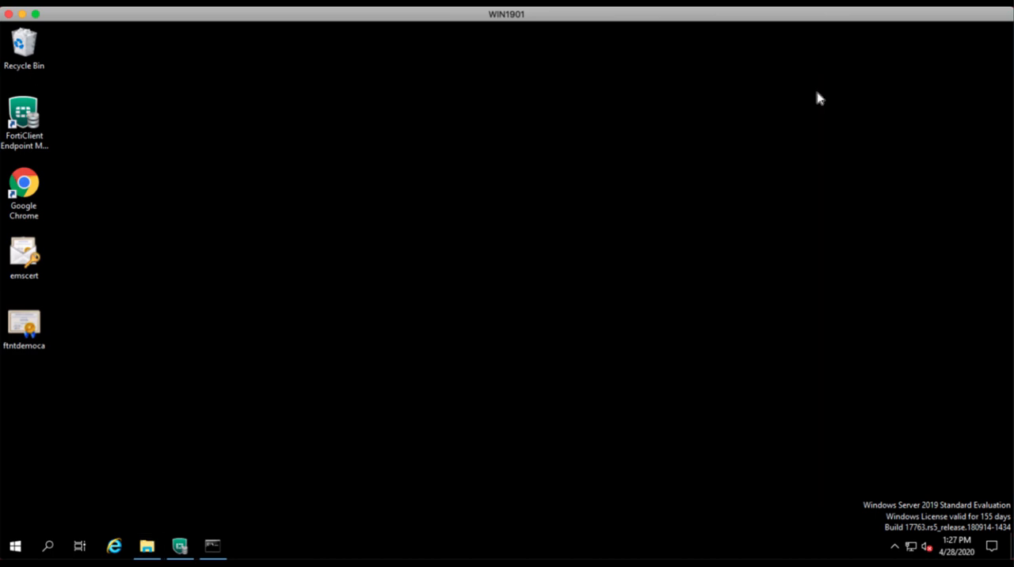
left_click(181, 548)
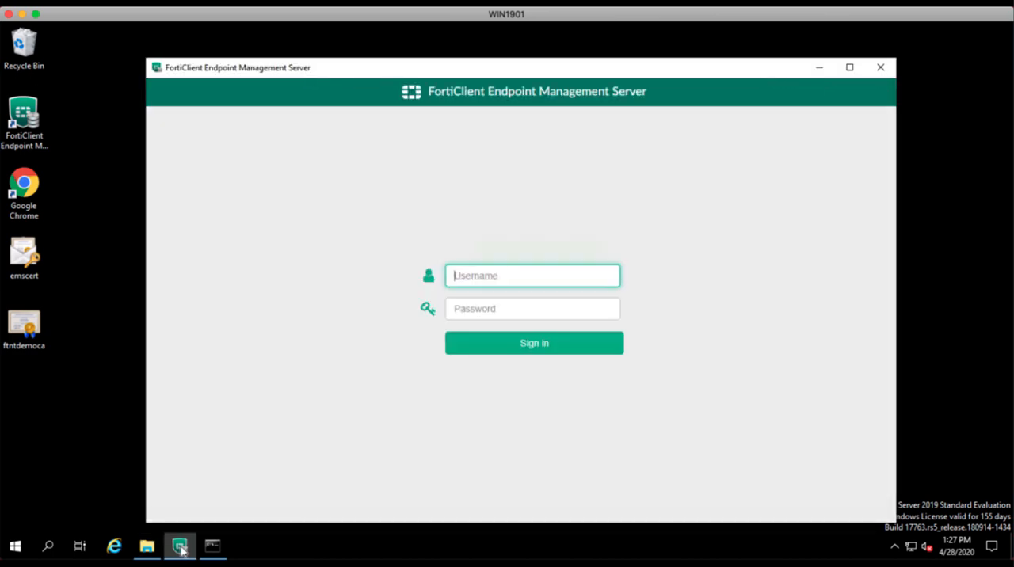
Sign in to FortiClient Endpoint Management Server as admin by entering the account password.
type("a")
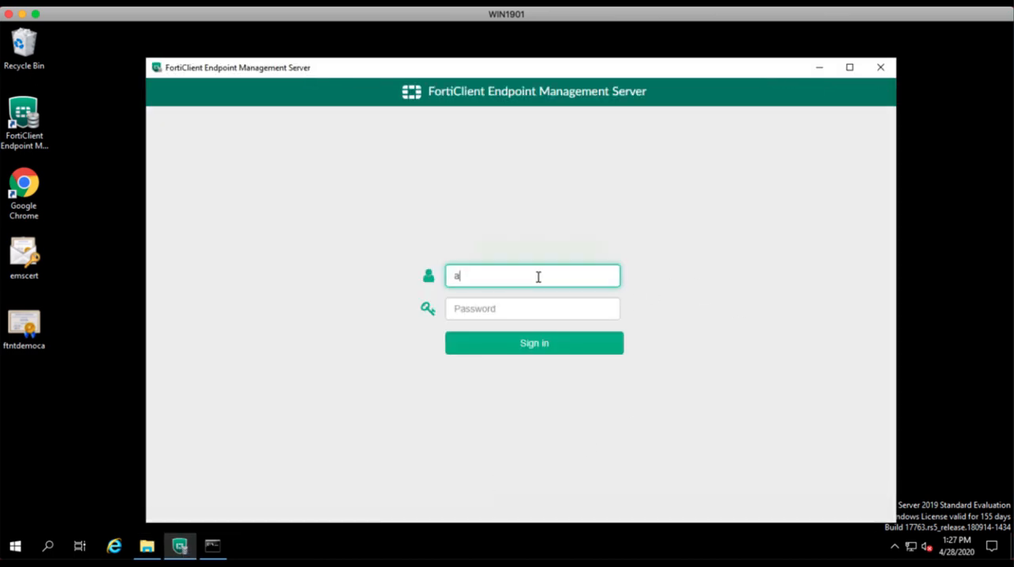
type("dmin")
key("Tab")
type("admin")
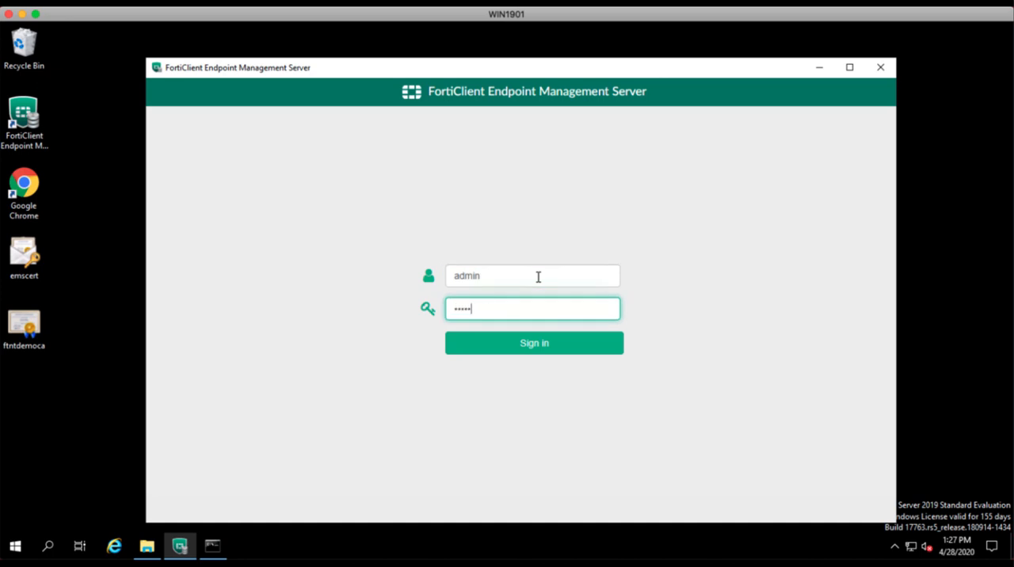
type("1234")
key("Return")
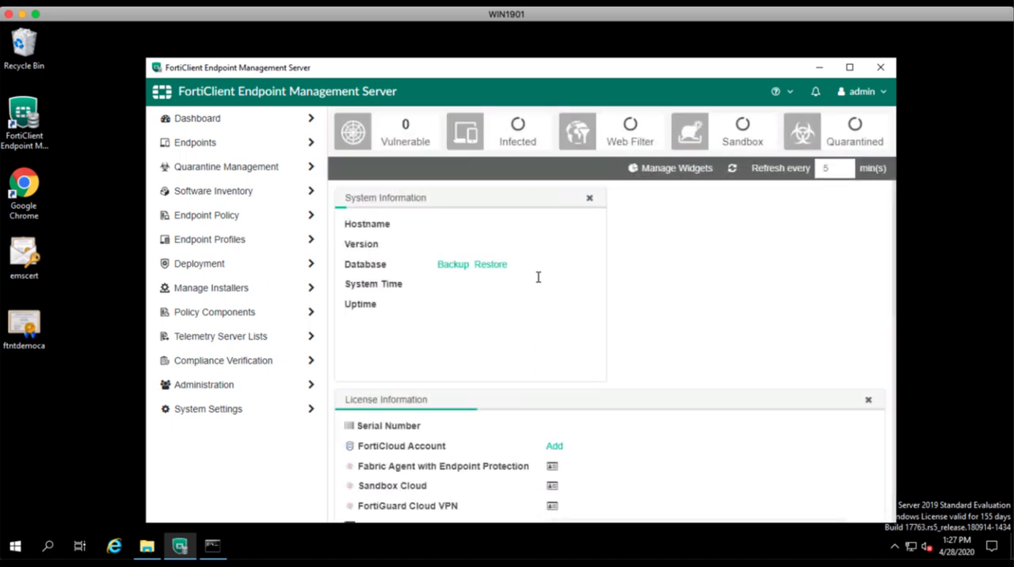
Open the Server page of the system settings and start importing an SSL certificate.
left_click(253, 414)
left_click(190, 432)
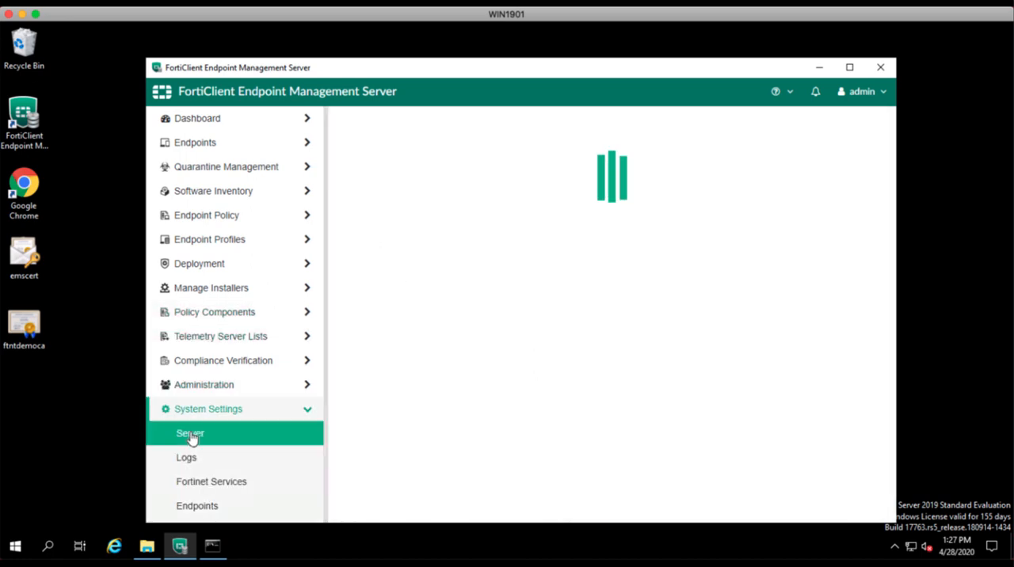
scroll(765, 290, "down", 3)
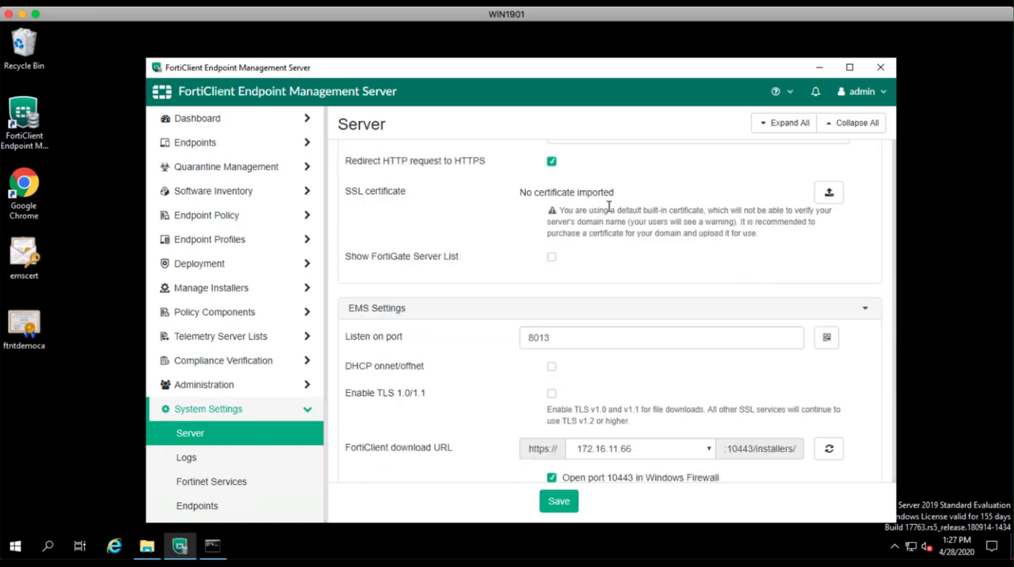
left_click(828, 194)
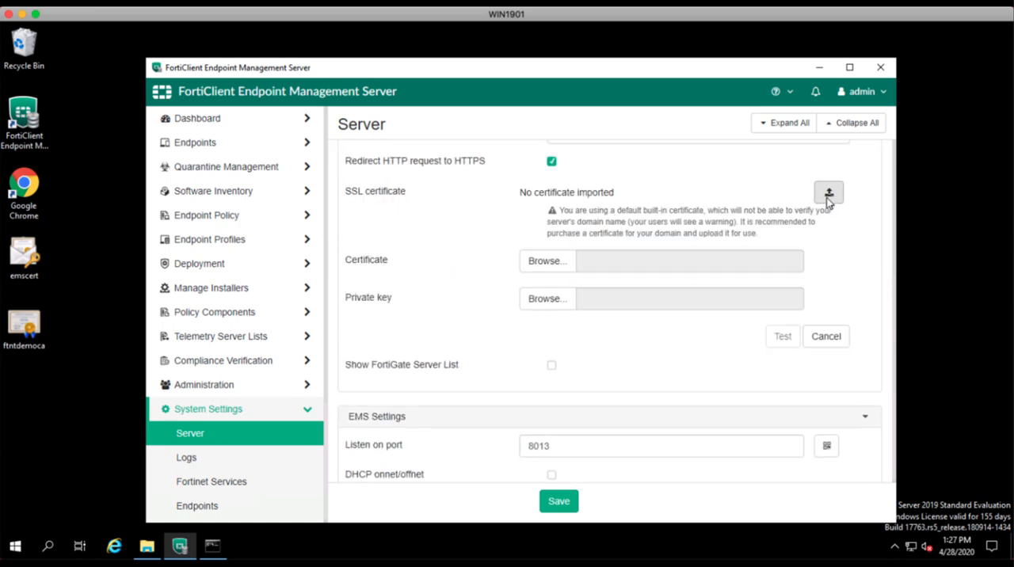
Browse for the certificate file in the folder C:\Program Files (x86)\Fortinet\FortiClientEMS\Apache24\bin.
left_click(557, 268)
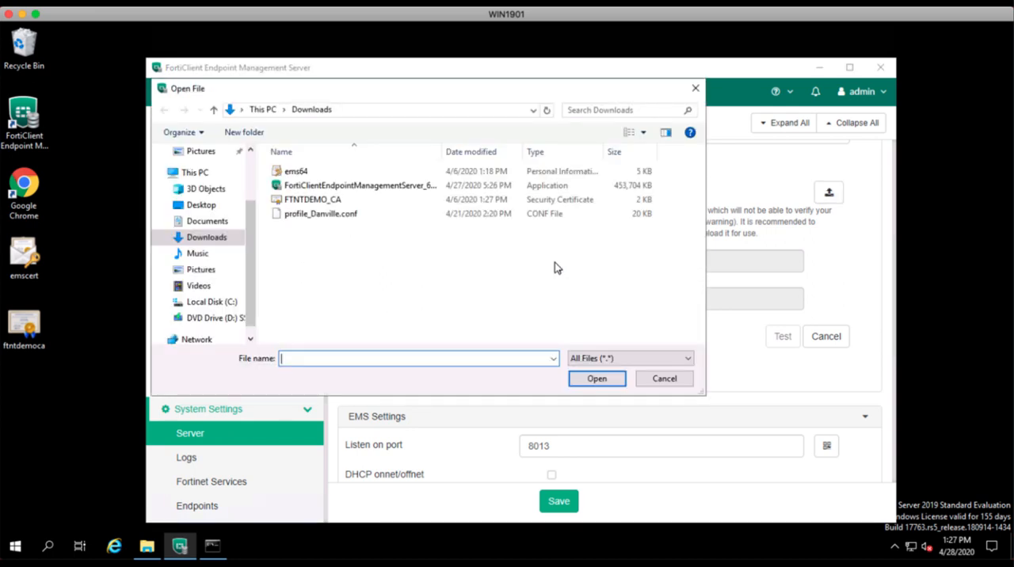
left_click(210, 301)
double_click(317, 201)
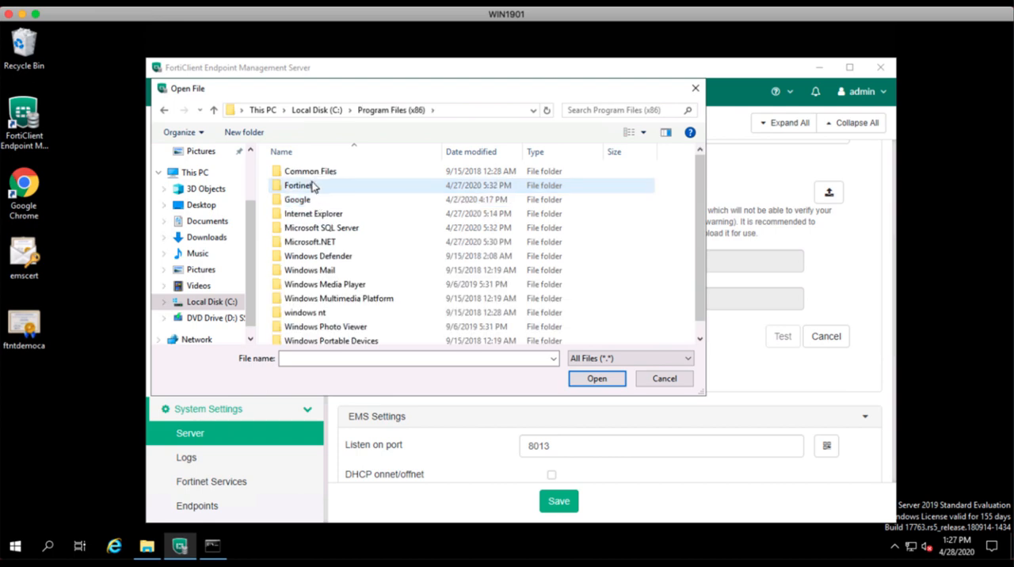
double_click(312, 186)
left_click(309, 172)
double_click(309, 172)
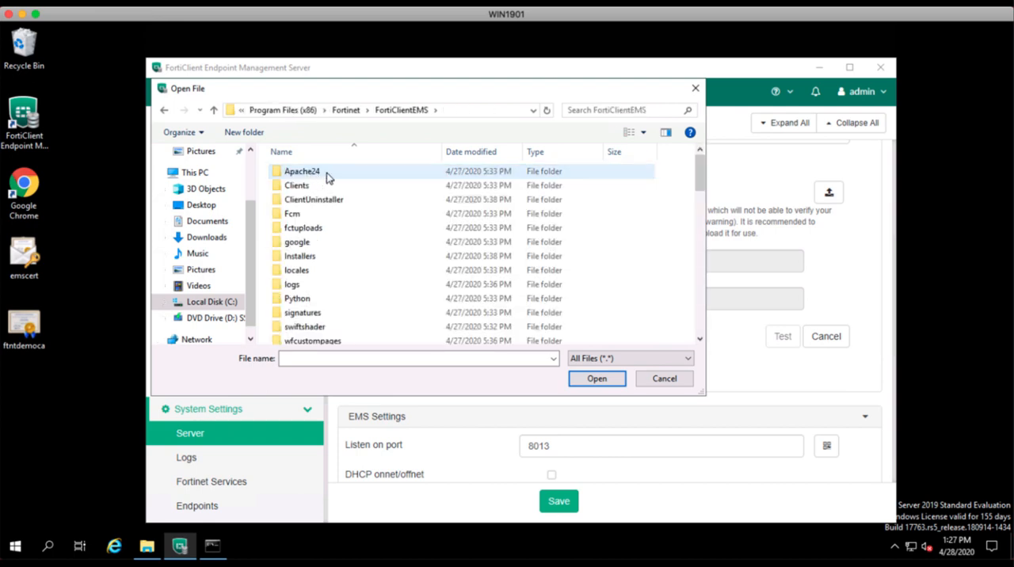
double_click(320, 175)
double_click(289, 174)
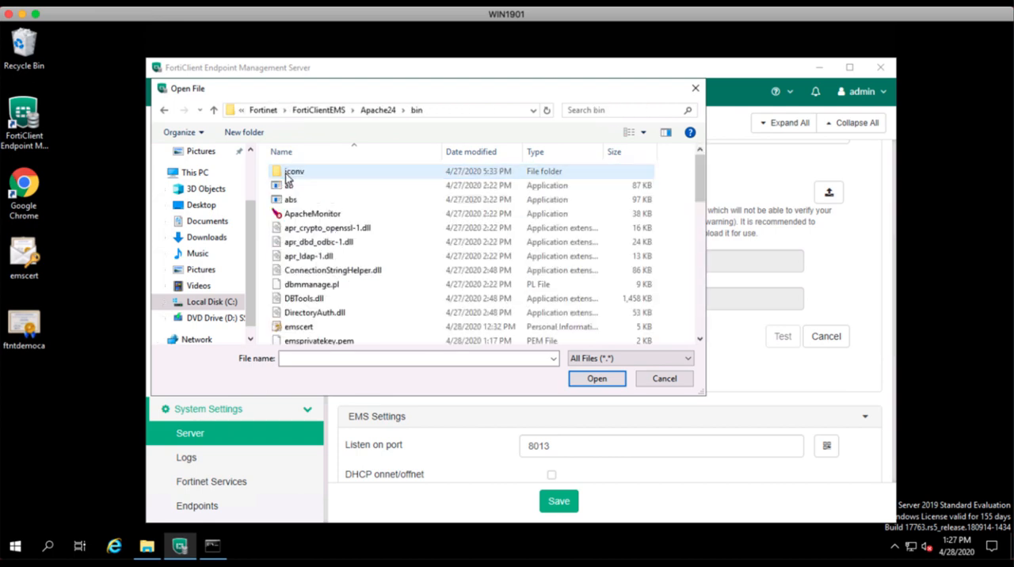
Choose emsservercert.pem from the bin folder as the SSL certificate.
scroll(486, 275, "down", 2)
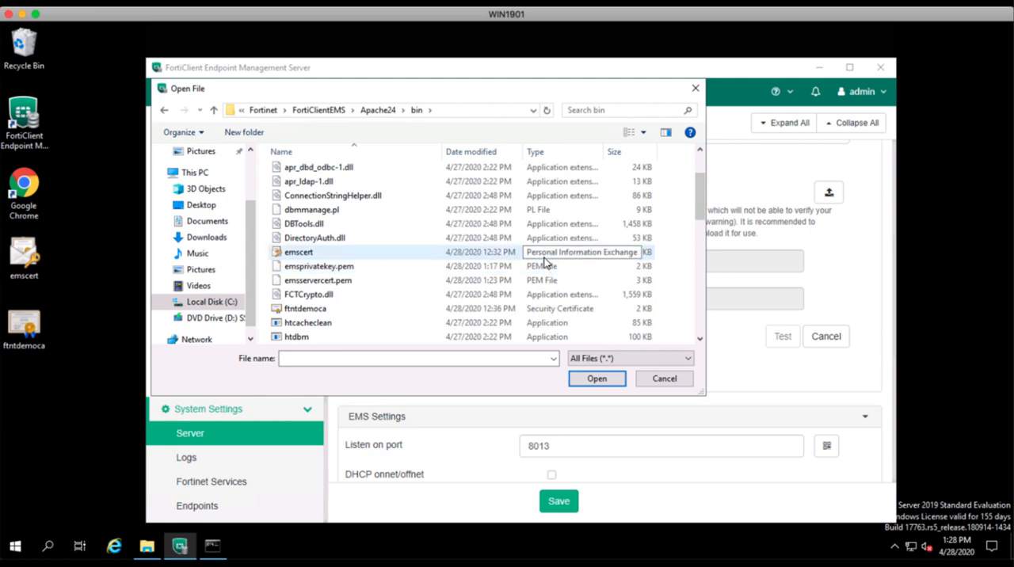
scroll(545, 262, "down", 8)
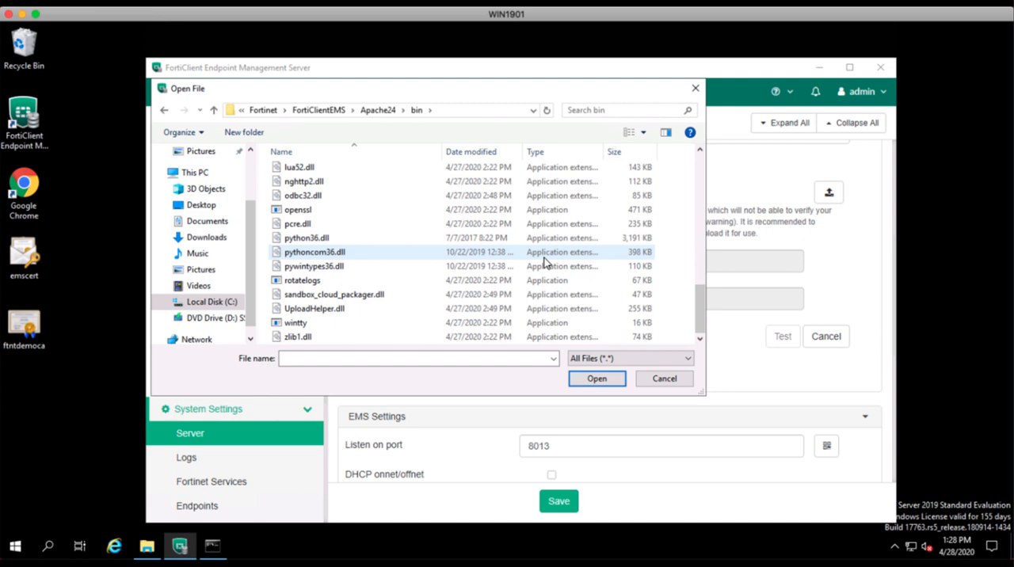
scroll(545, 262, "up", 10)
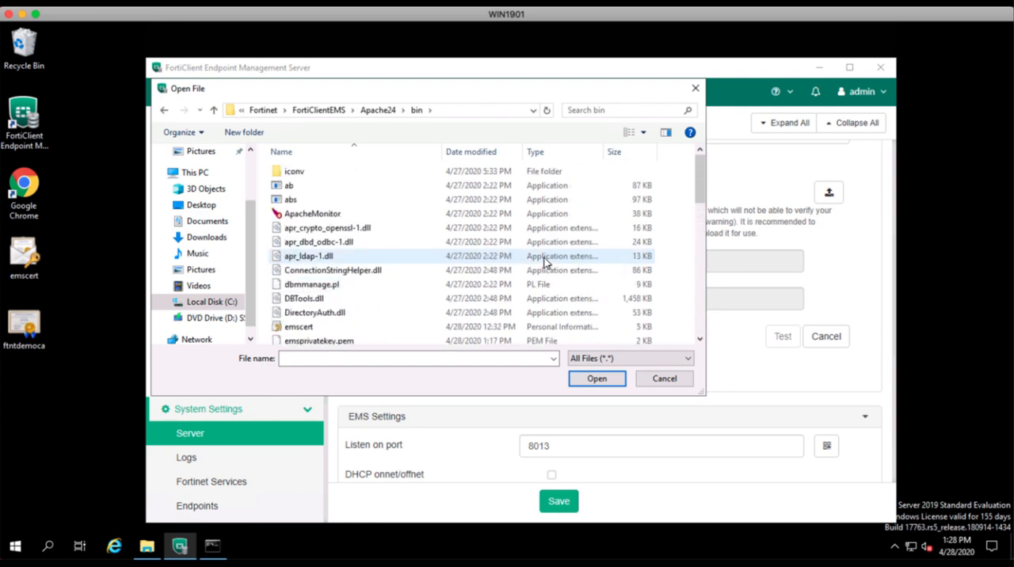
scroll(544, 262, "down", 1)
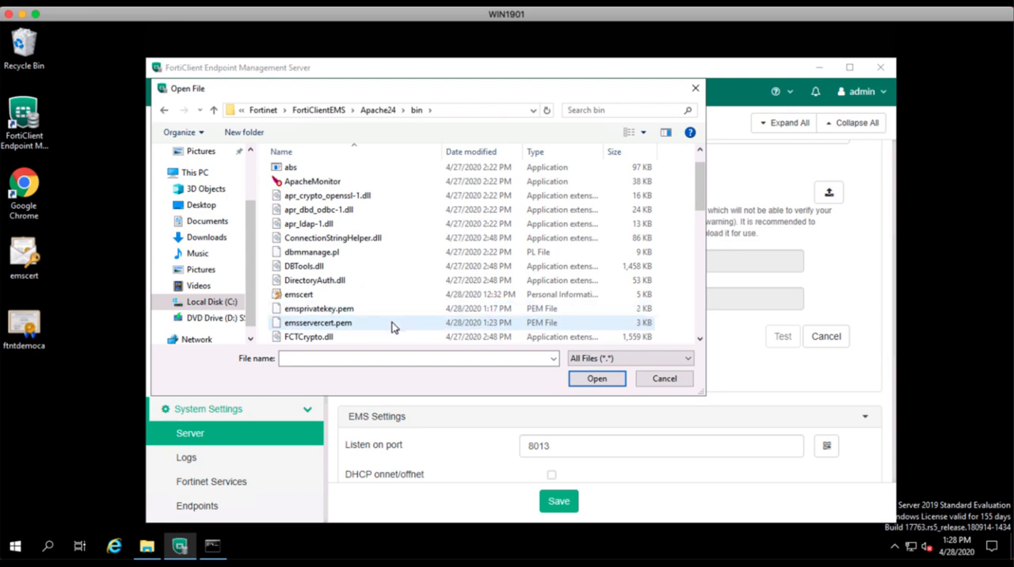
left_click(346, 325)
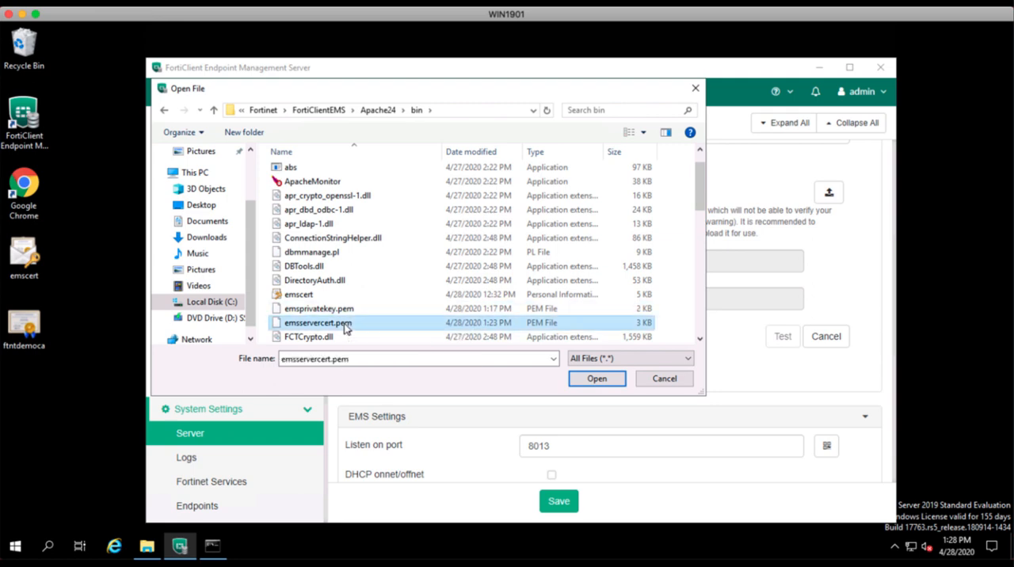
left_click(593, 380)
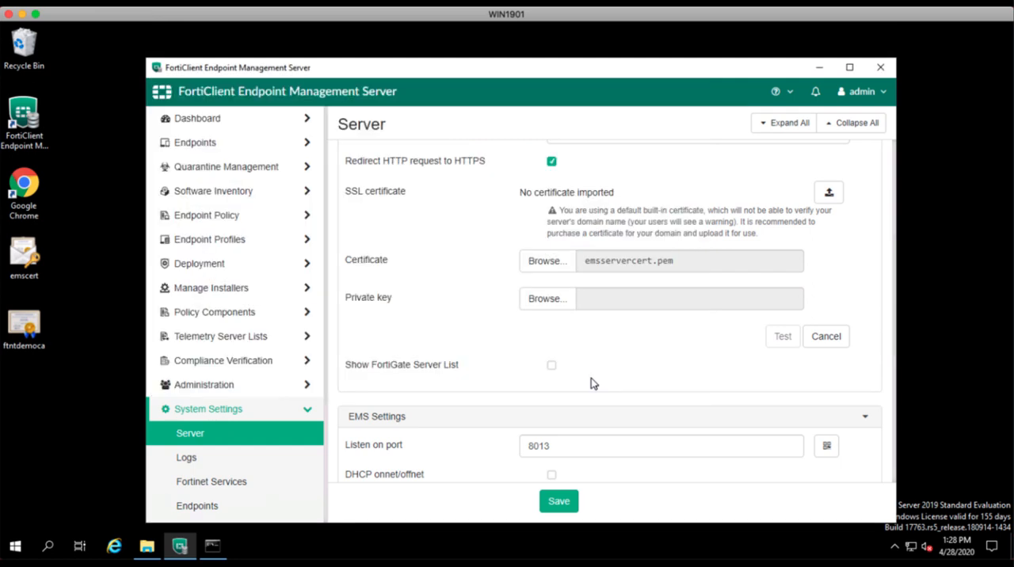
Choose emsprivatekey.pem from the bin folder as the certificate's private key.
left_click(547, 297)
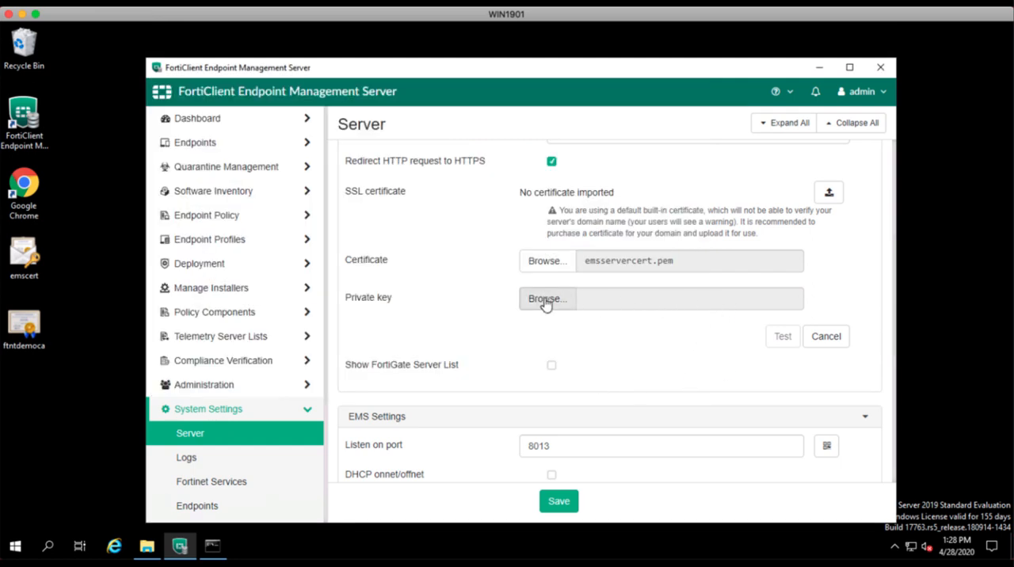
scroll(386, 333, "down", 1)
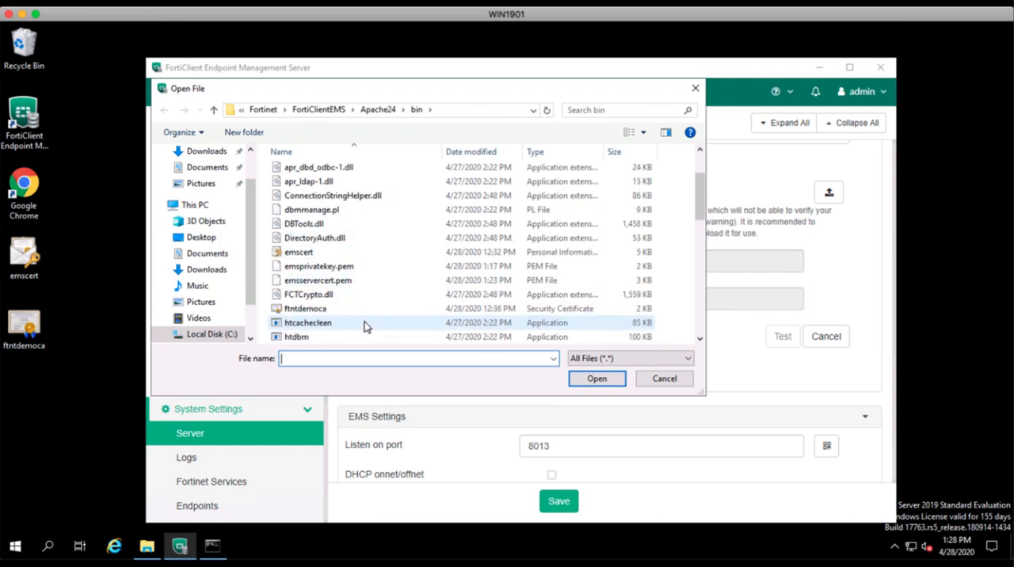
left_click(317, 268)
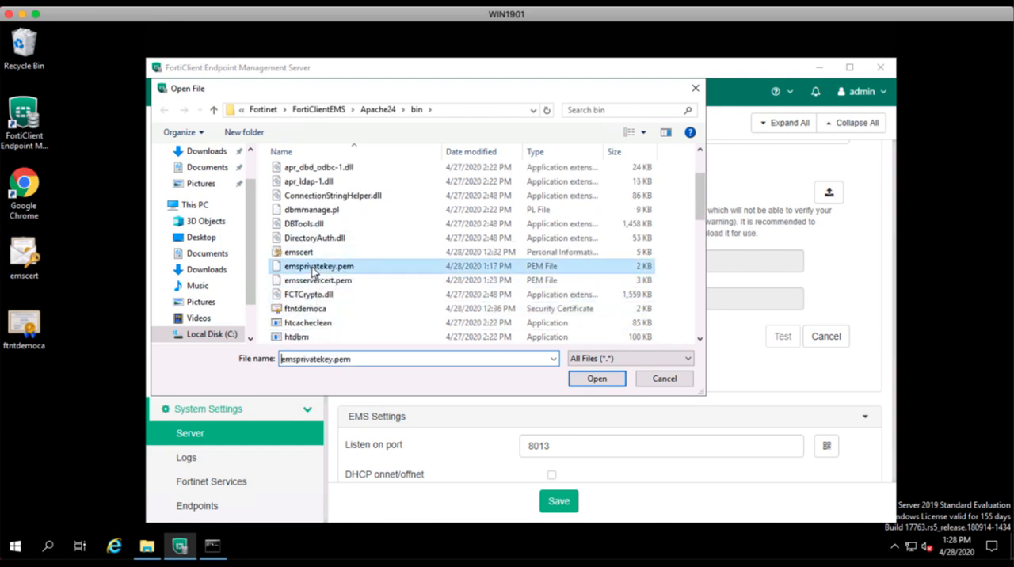
left_click(595, 379)
Test the certificate and private key pair, then save the server settings and accept the server restart.
left_click(784, 341)
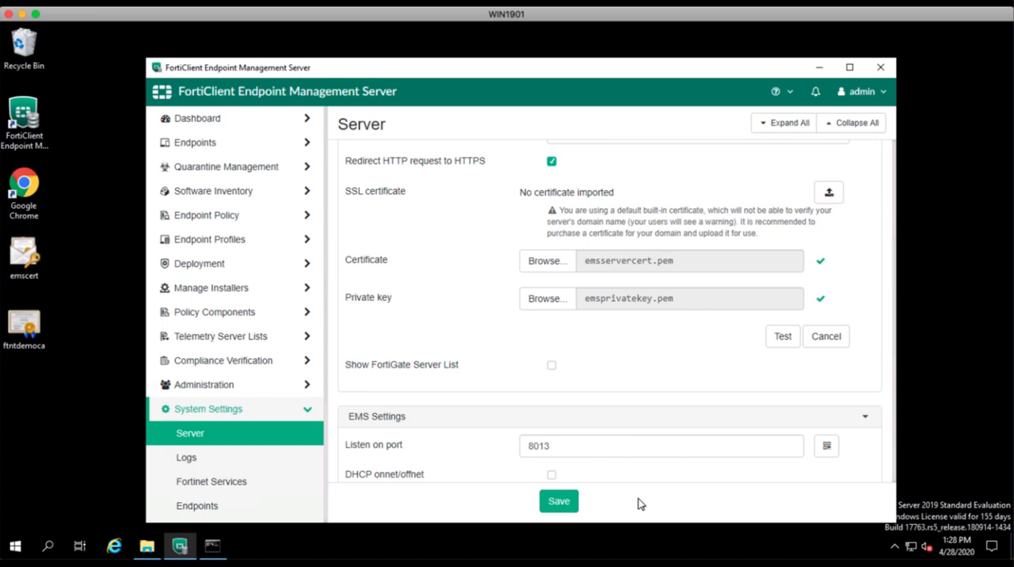
left_click(562, 506)
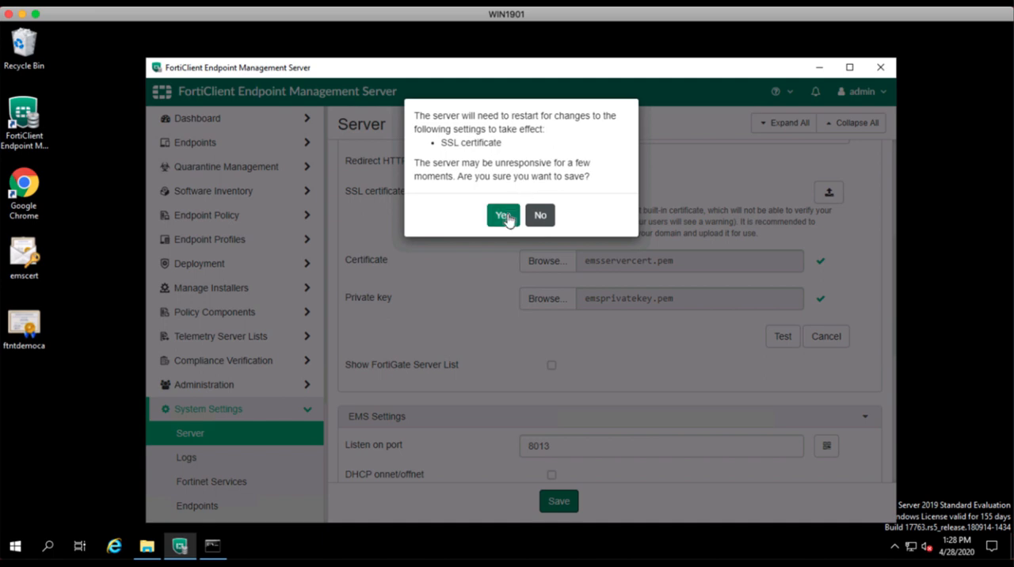
left_click(504, 215)
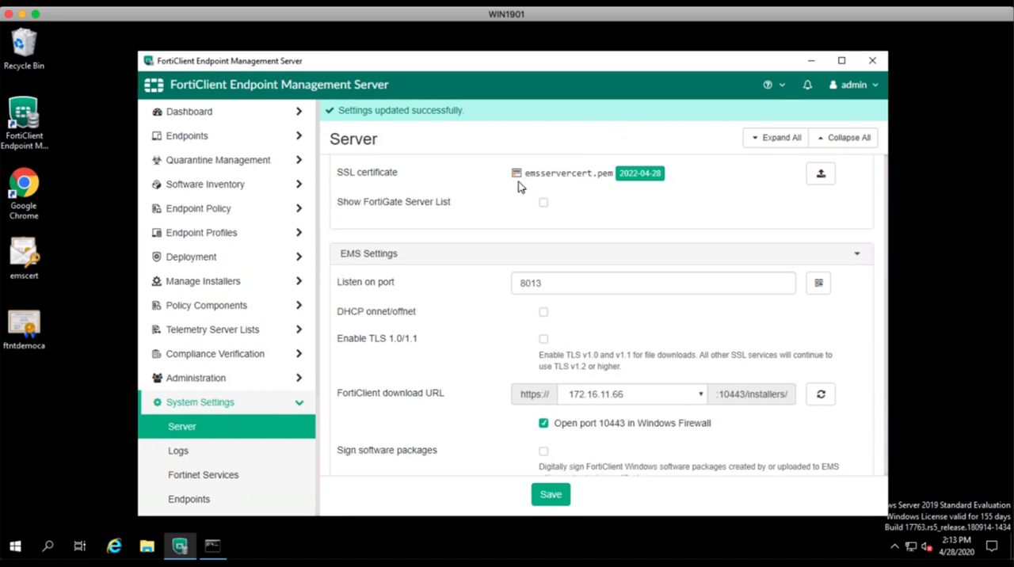
left_click(32, 198)
double_click(32, 197)
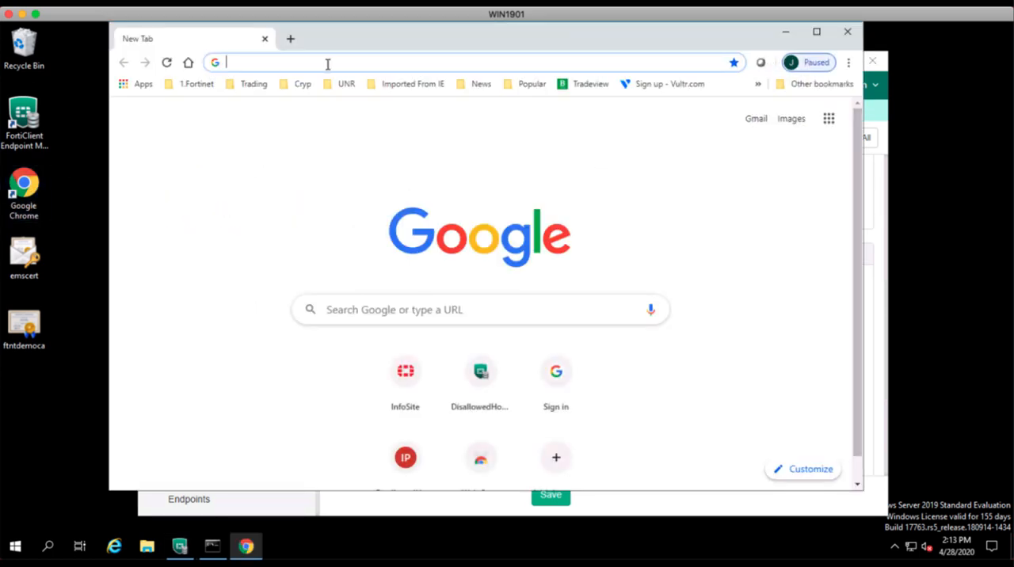
type("https://")
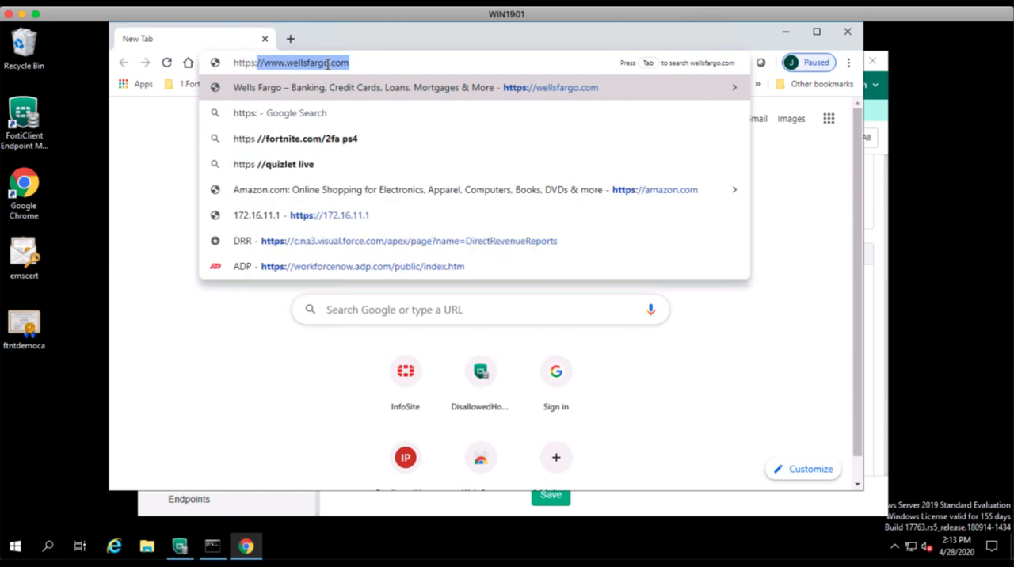
type("ems6")
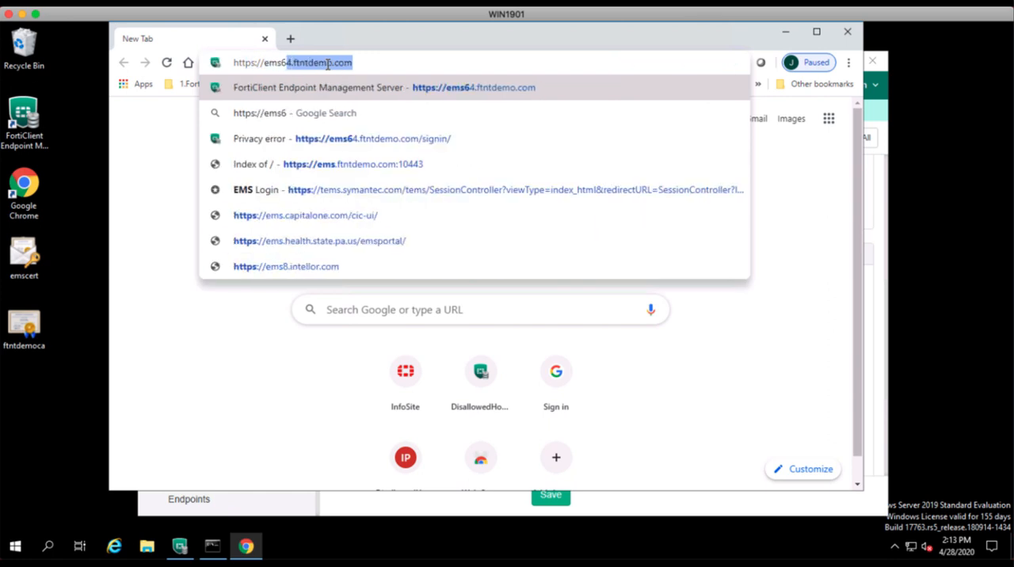
type("4.ftnt")
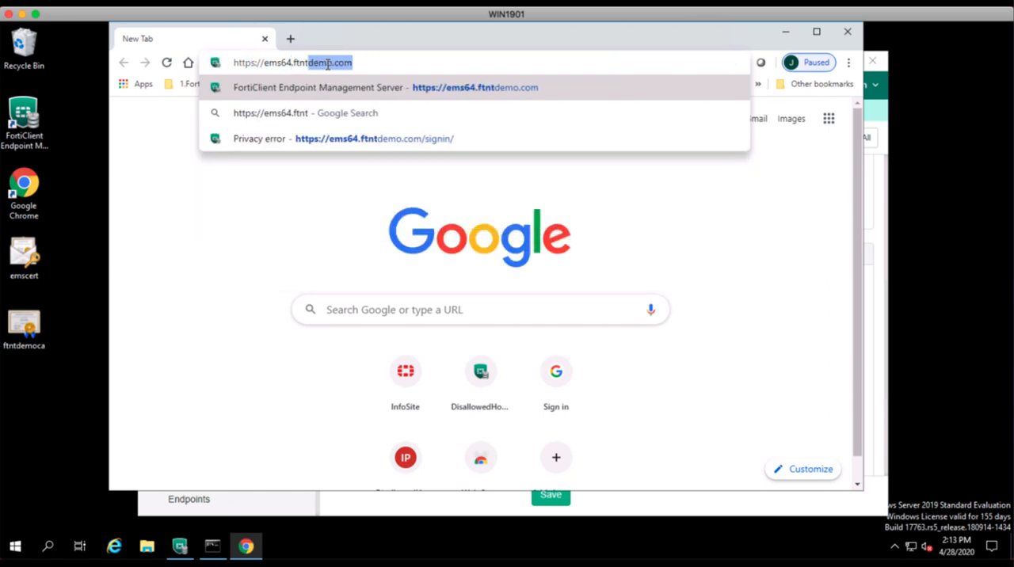
type("demo.com")
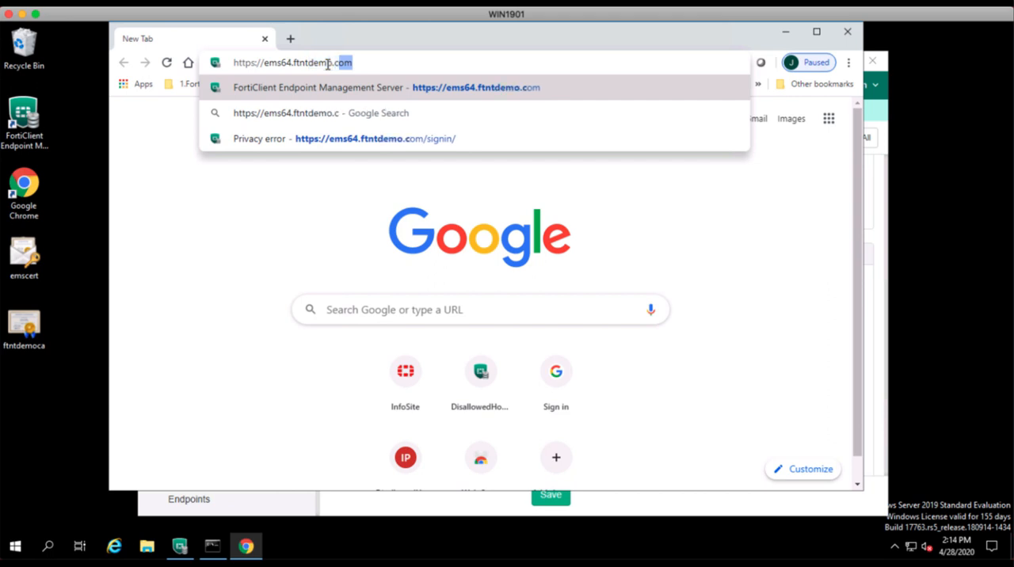
key("Return")
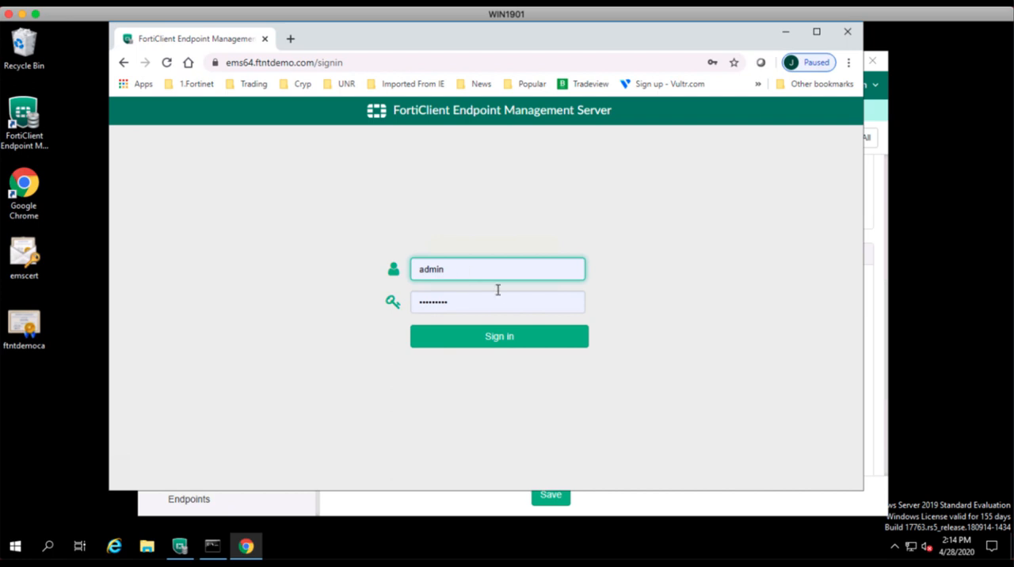
Sign in to the web console with the prefilled admin credentials and check the site's connection and certificate status.
left_click(499, 343)
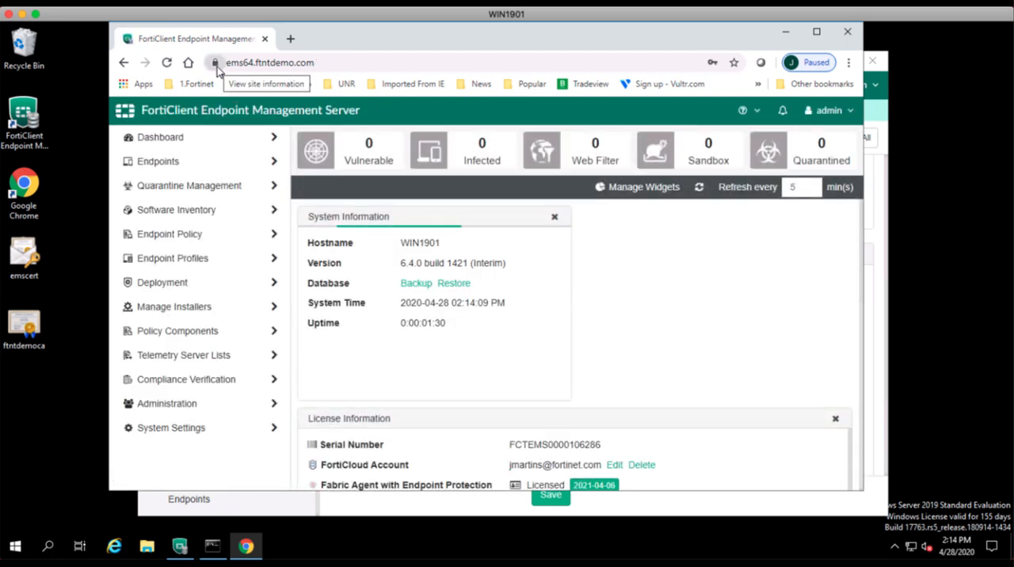
left_click(215, 64)
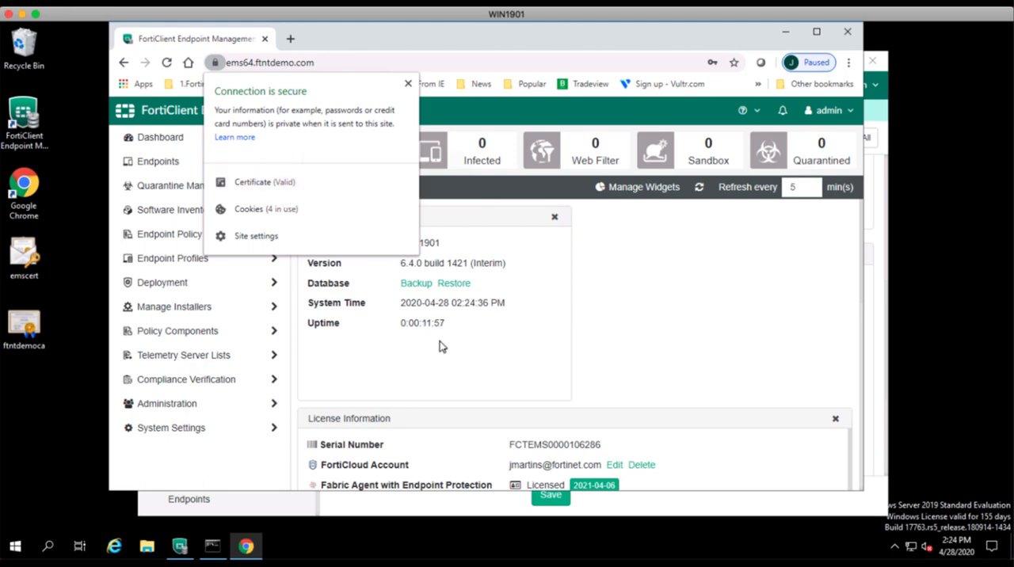
left_click(290, 38)
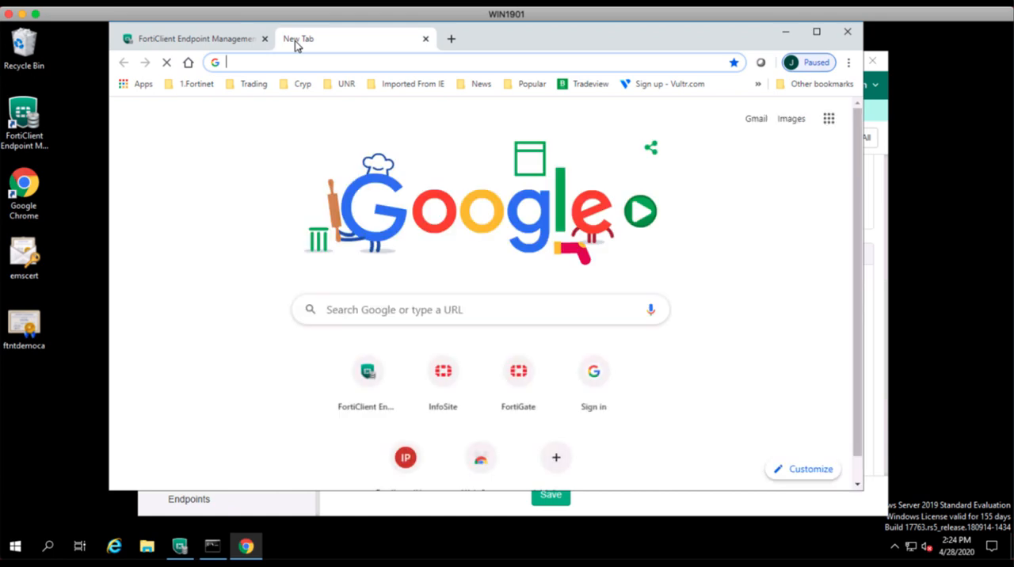
type("ht")
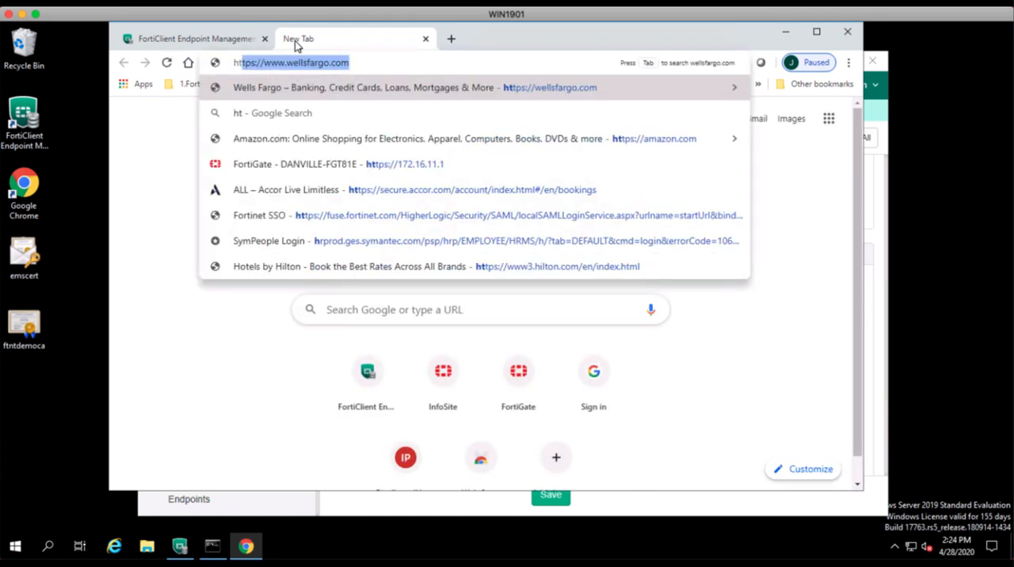
type("tps://")
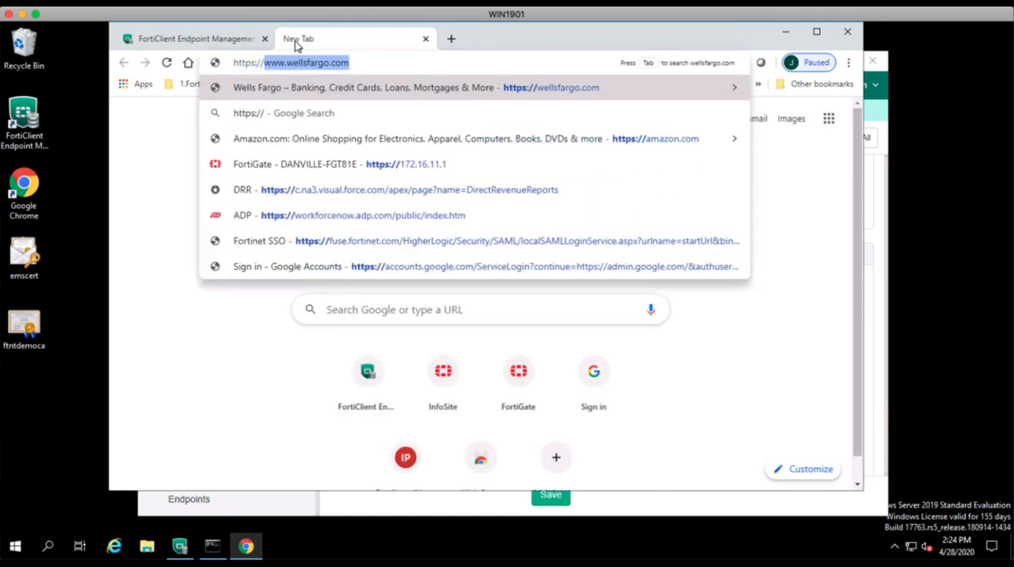
type("172.16")
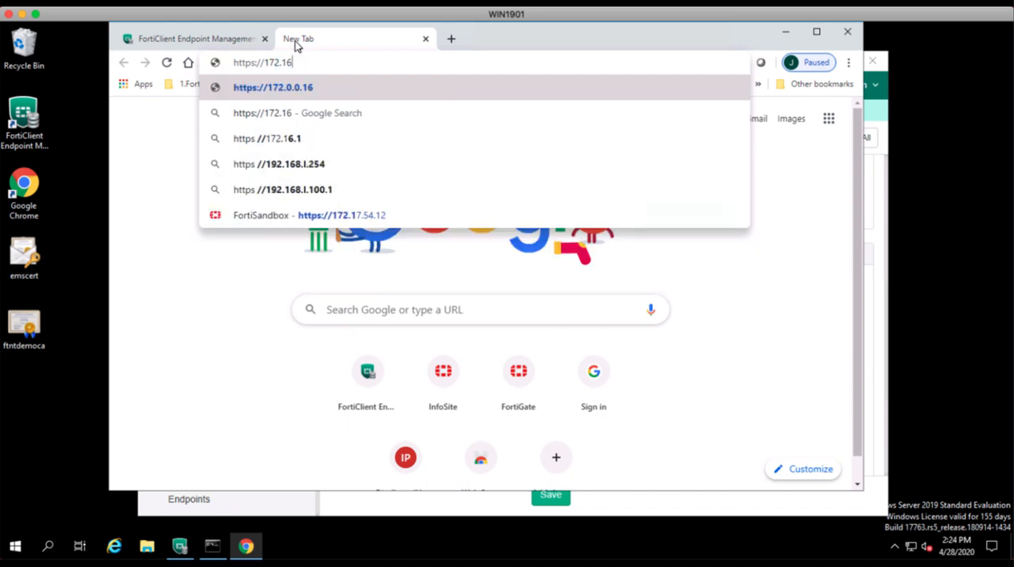
type(".11.1")
key("Return")
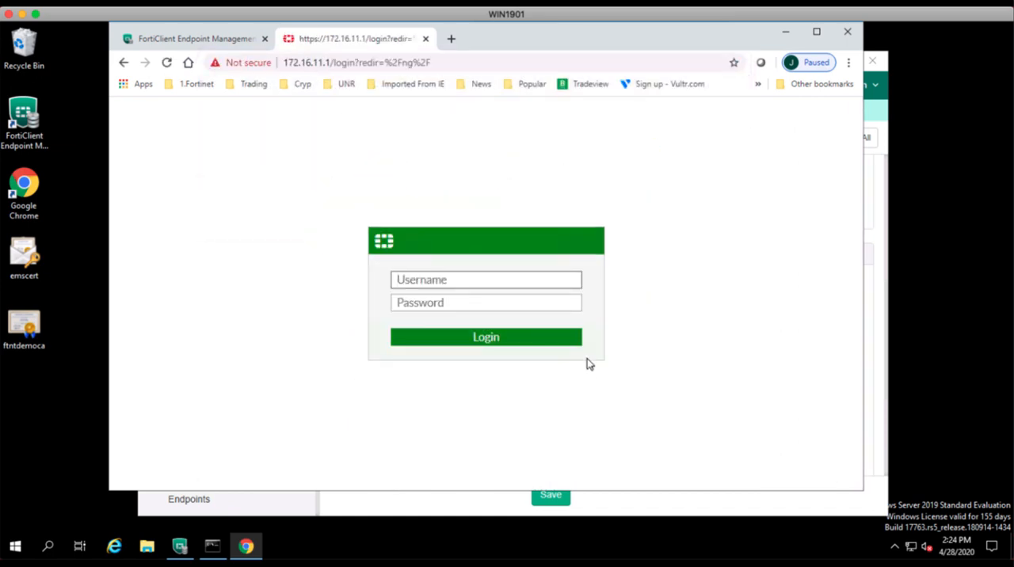
Sign in to the FortiGate as admin with the account password.
type("admin")
key("Tab")
type("f")
key("Tab")
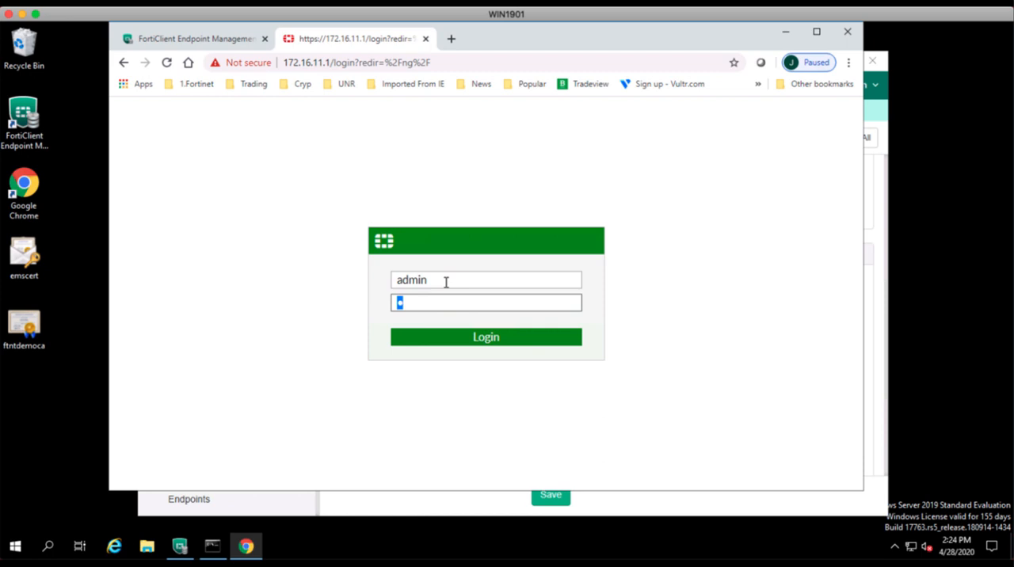
key("BackSpace")
type("for")
key("Return")
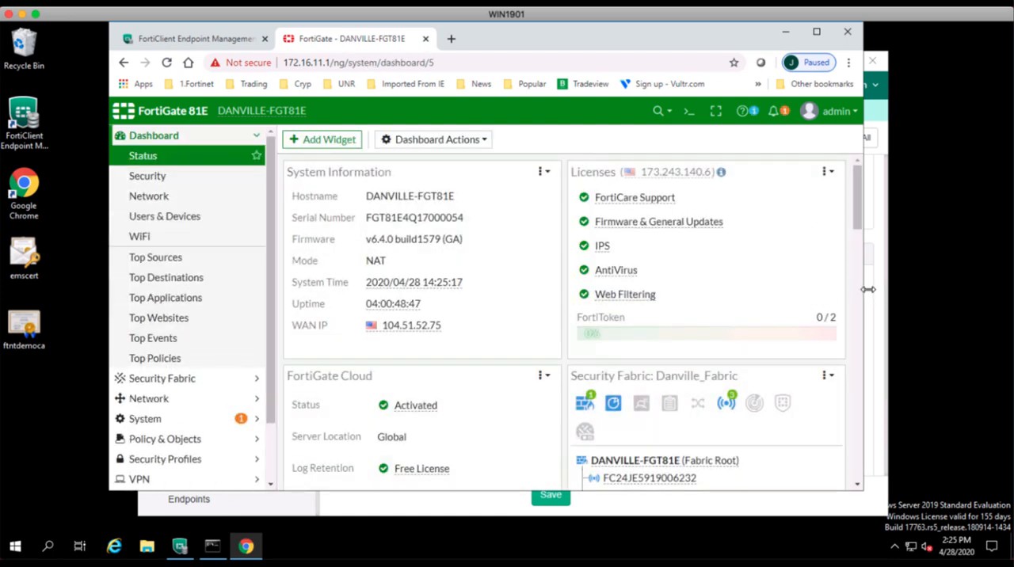
Widen the browser window and display the FortiGate's system certificate list down to the remote CA certificates.
left_click_drag(864, 291, 935, 290)
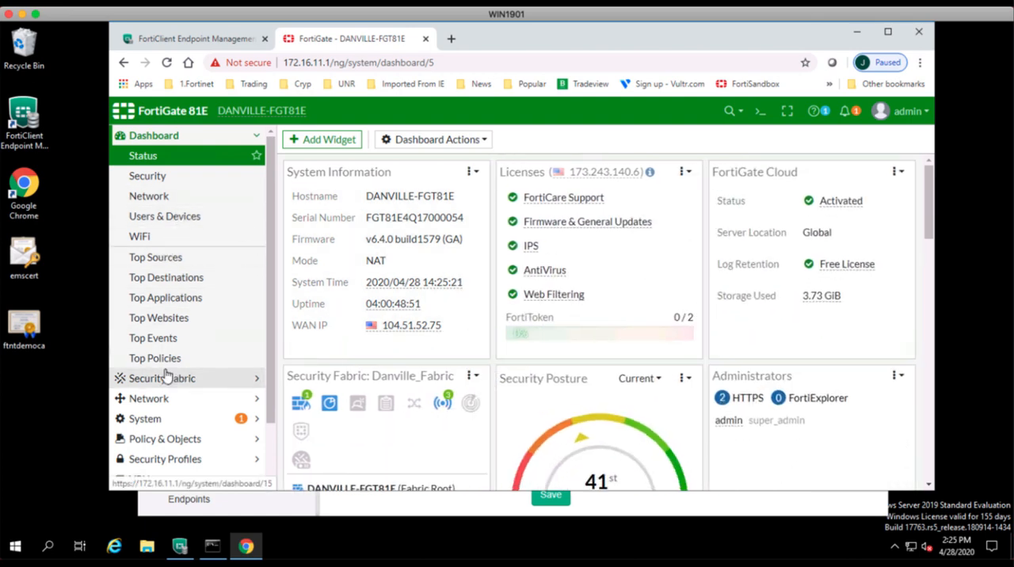
left_click(156, 420)
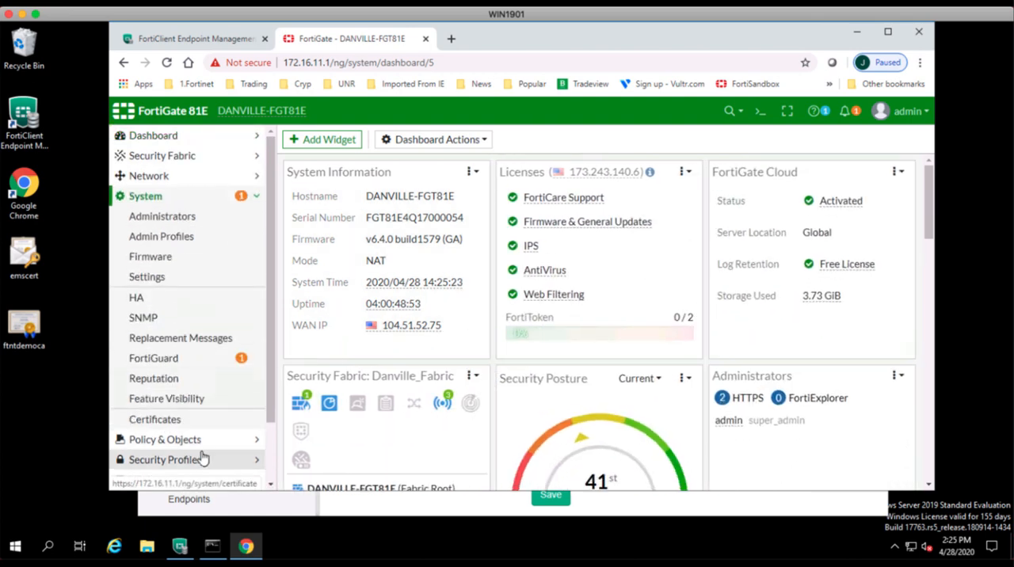
left_click(153, 420)
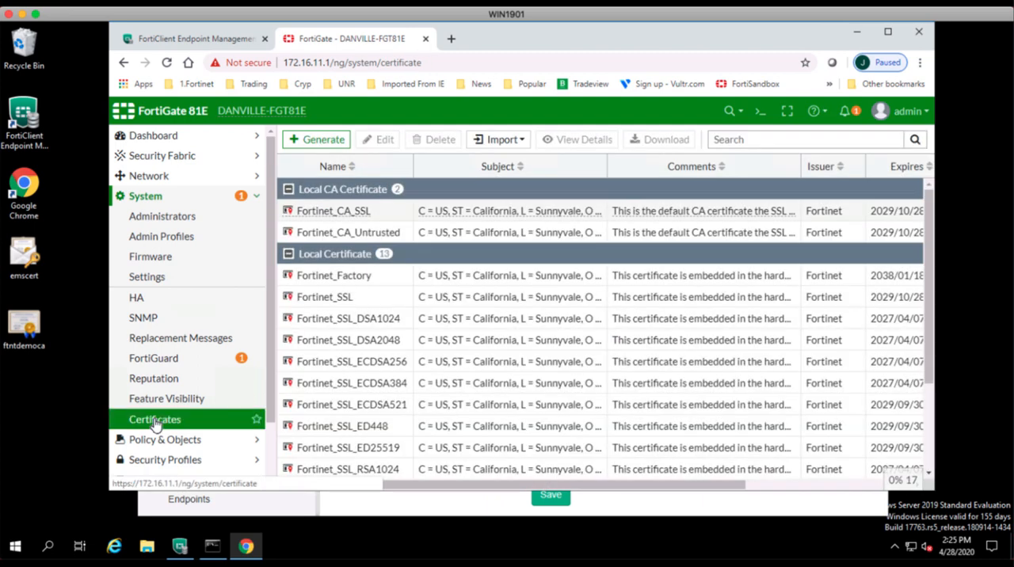
scroll(412, 418, "down", 3)
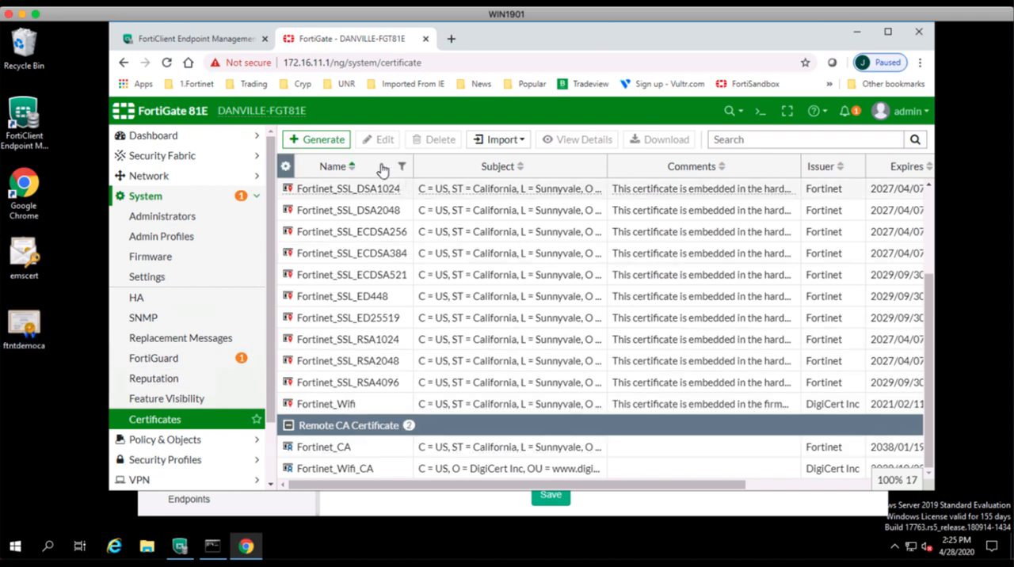
Import ftntdemoca.cer from the Desktop as a file-based CA certificate and check the remote CA certificate list.
left_click(518, 141)
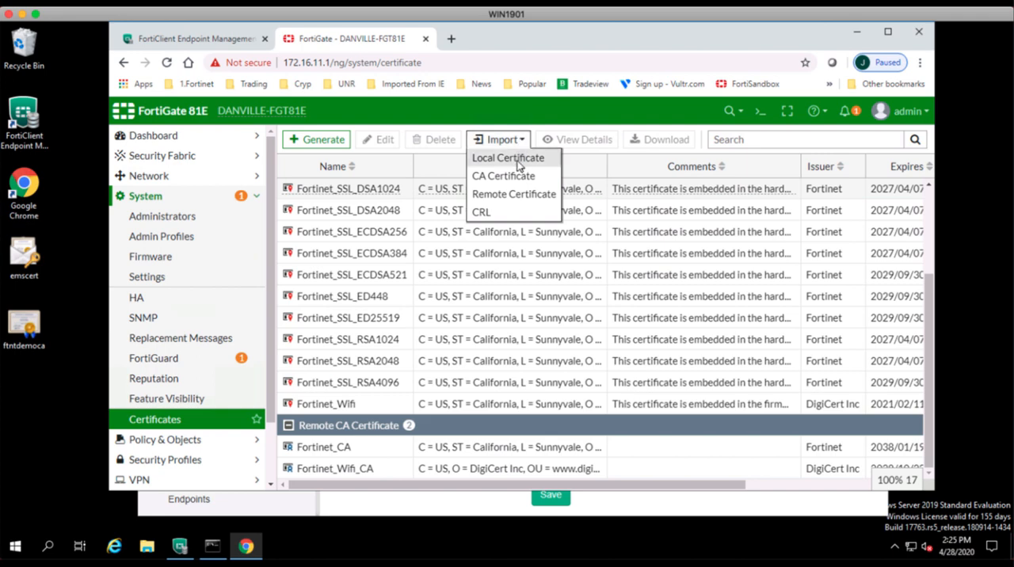
left_click(504, 179)
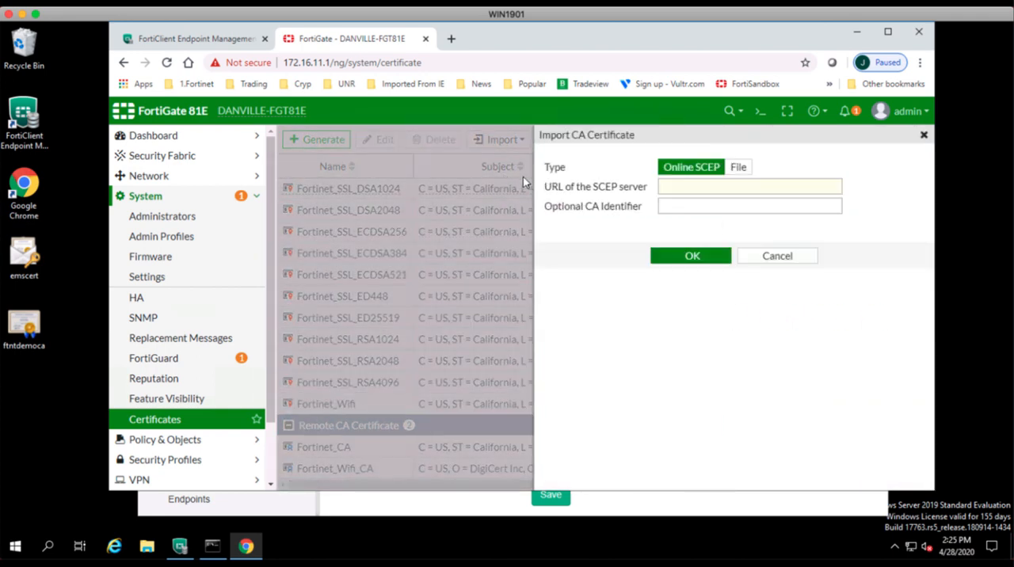
left_click(737, 167)
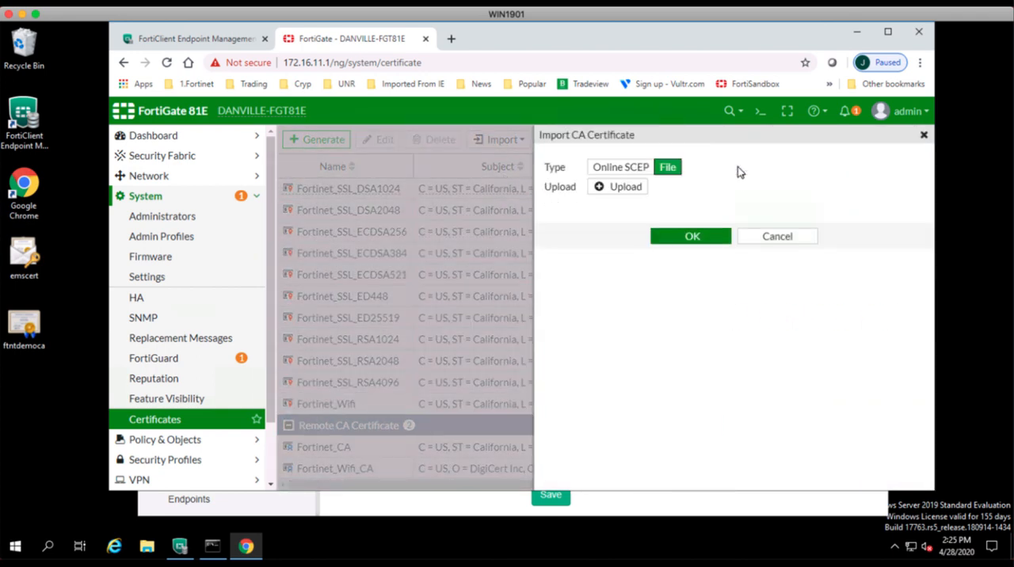
left_click(618, 190)
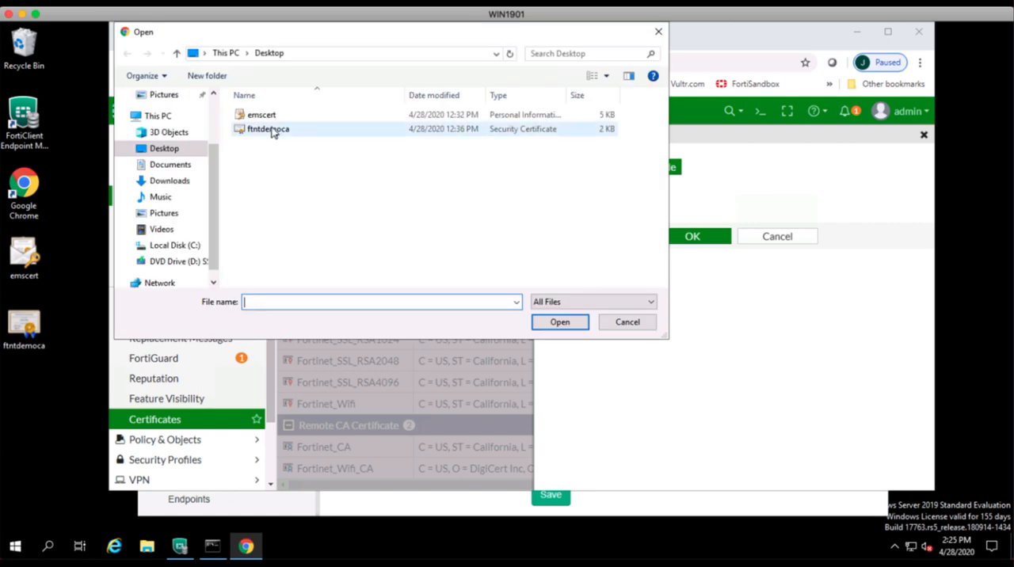
left_click(271, 131)
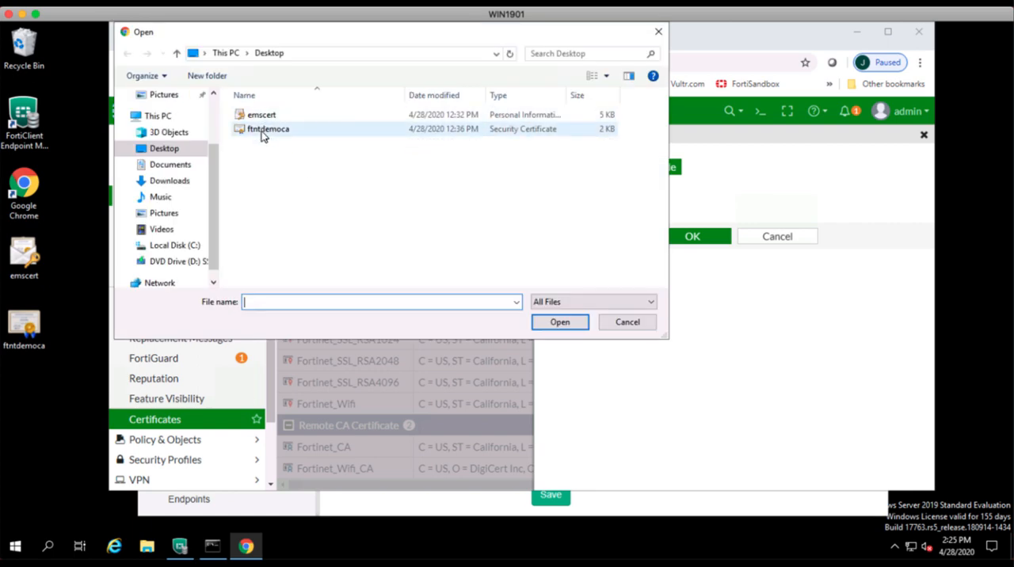
left_click(554, 320)
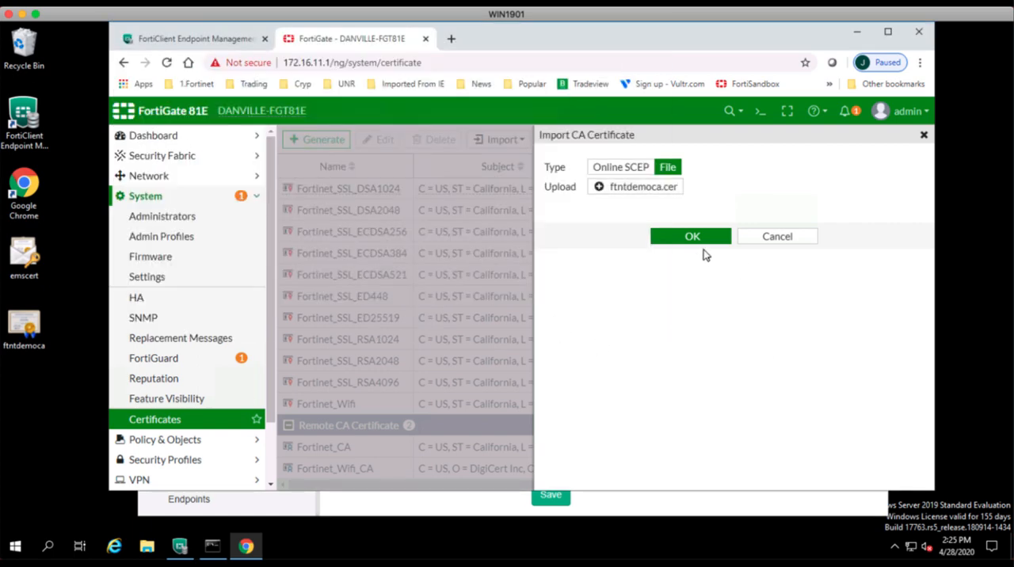
left_click(700, 241)
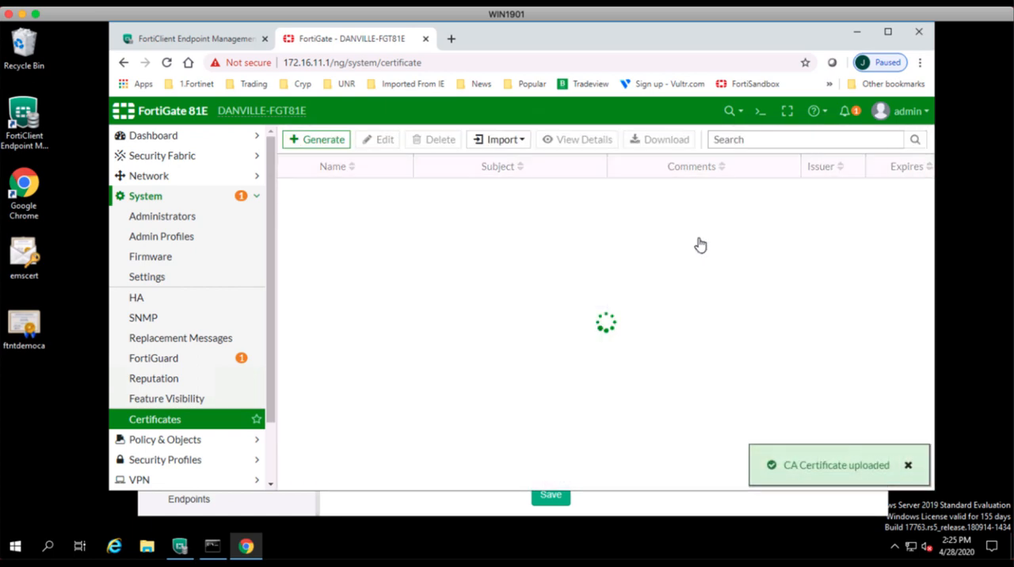
scroll(396, 318, "down", 2)
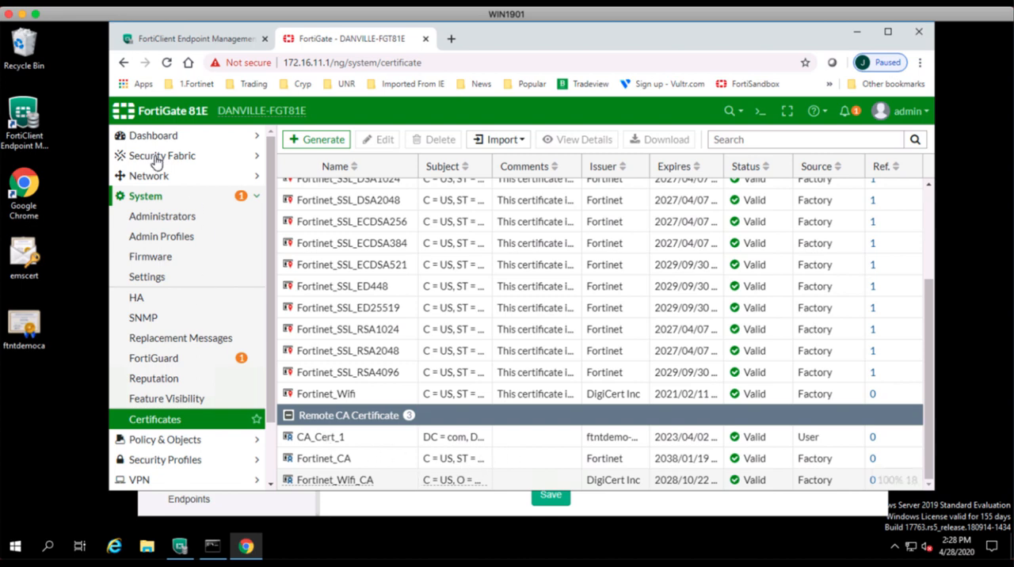
Create a FortiClient EMS fabric connector named EMS64 with the domain name ems64.ftntdemo.com.
left_click(224, 163)
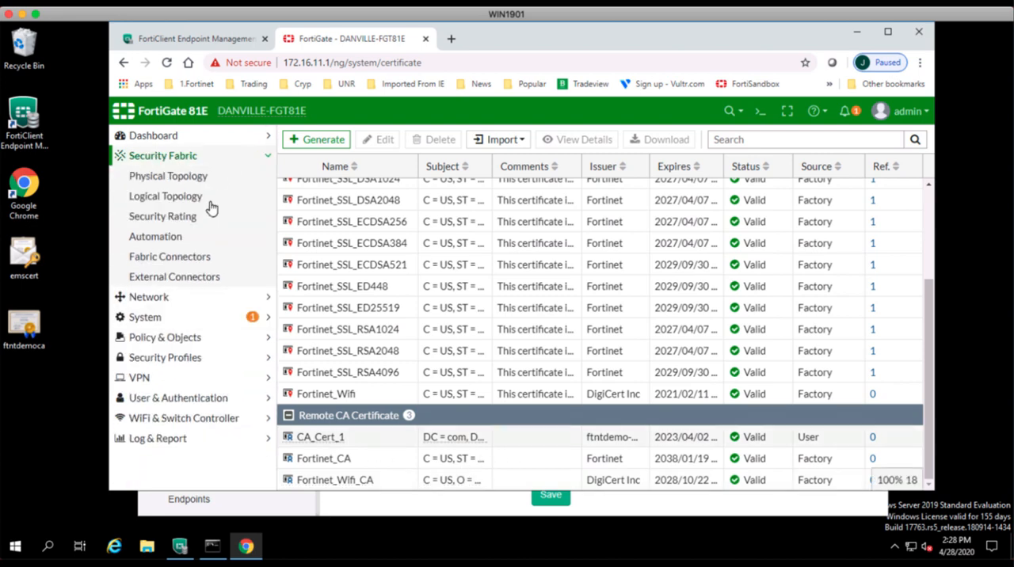
left_click(187, 262)
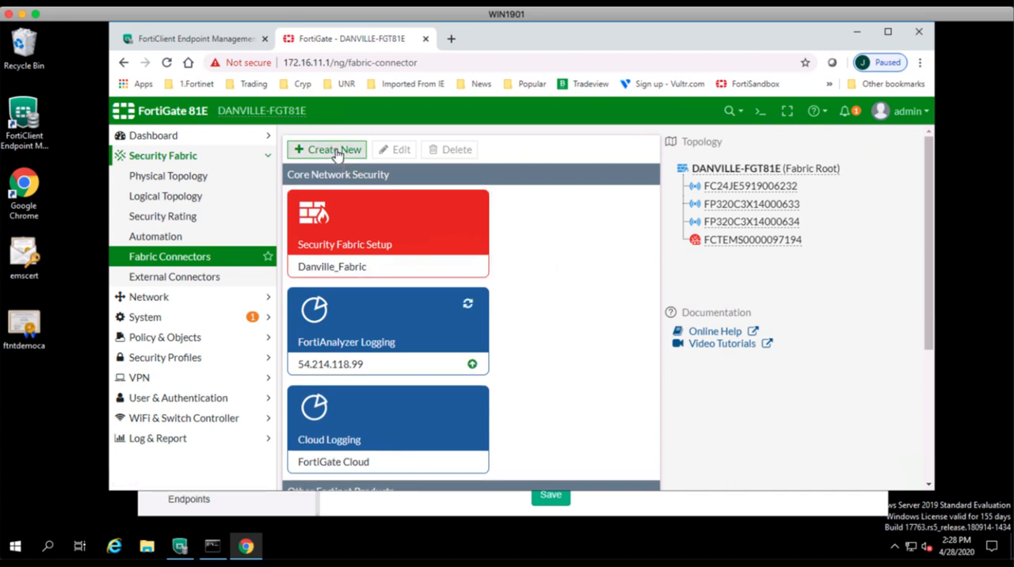
left_click(336, 150)
left_click(334, 229)
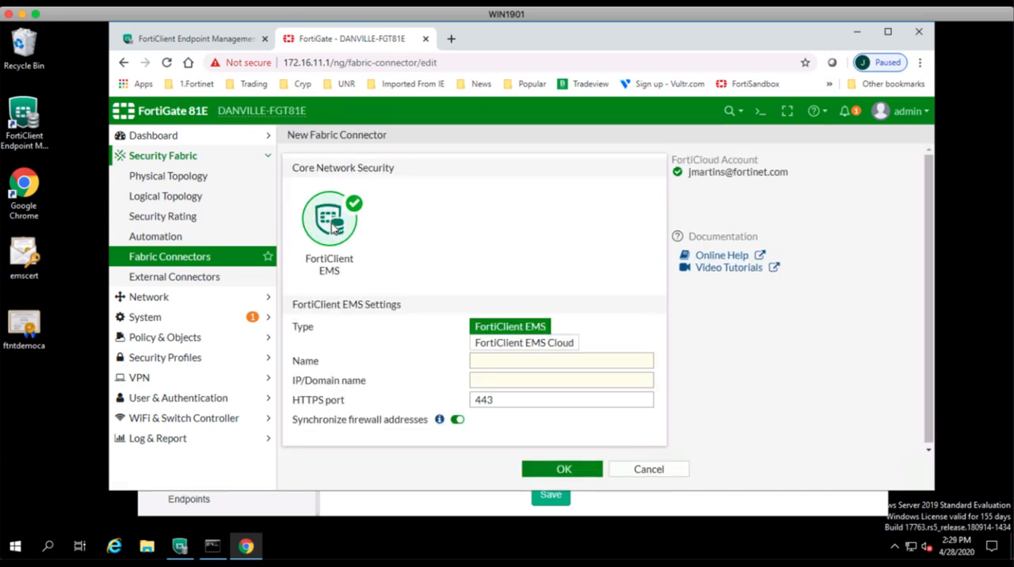
left_click(533, 359)
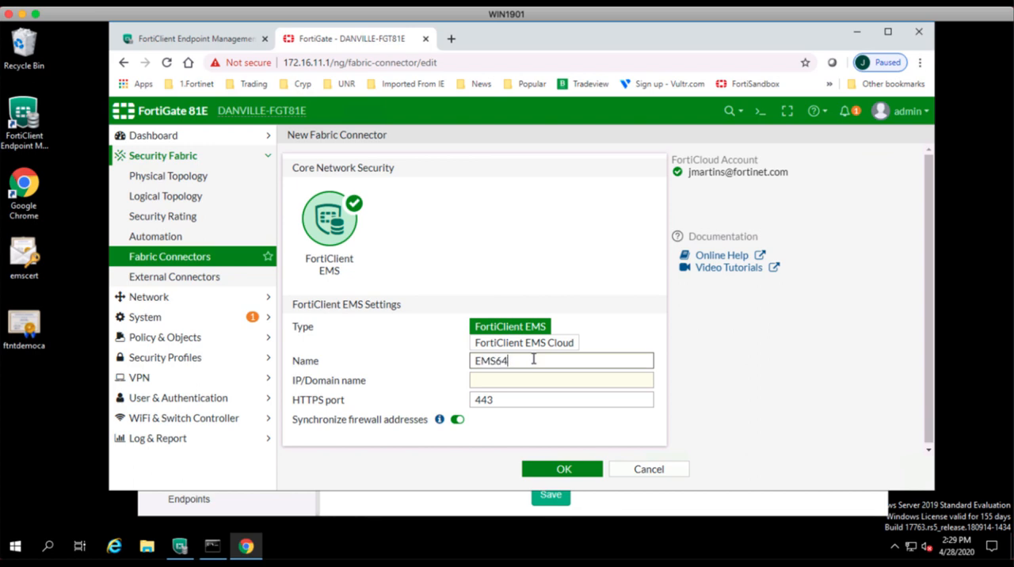
key("Tab")
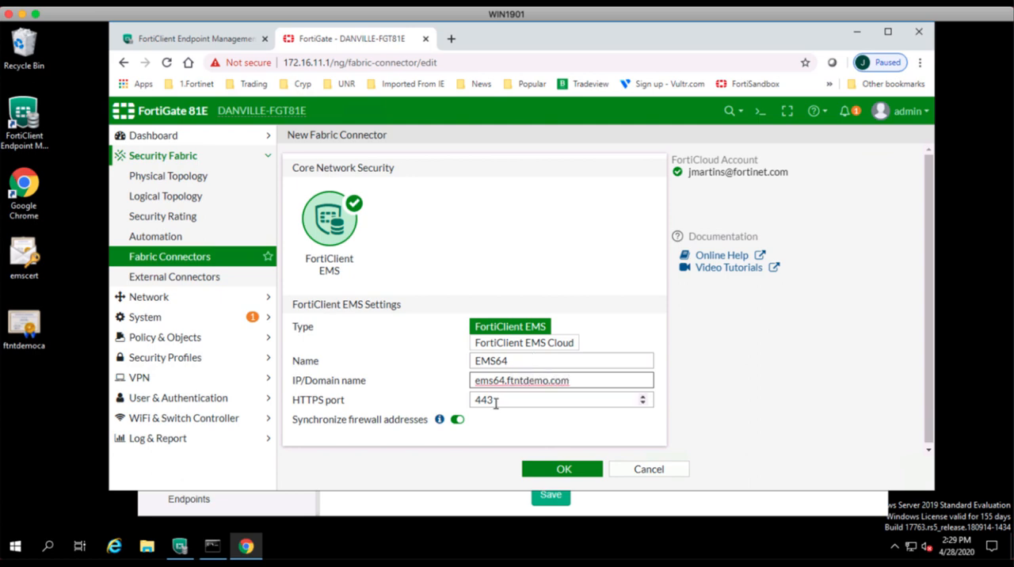
left_click(563, 470)
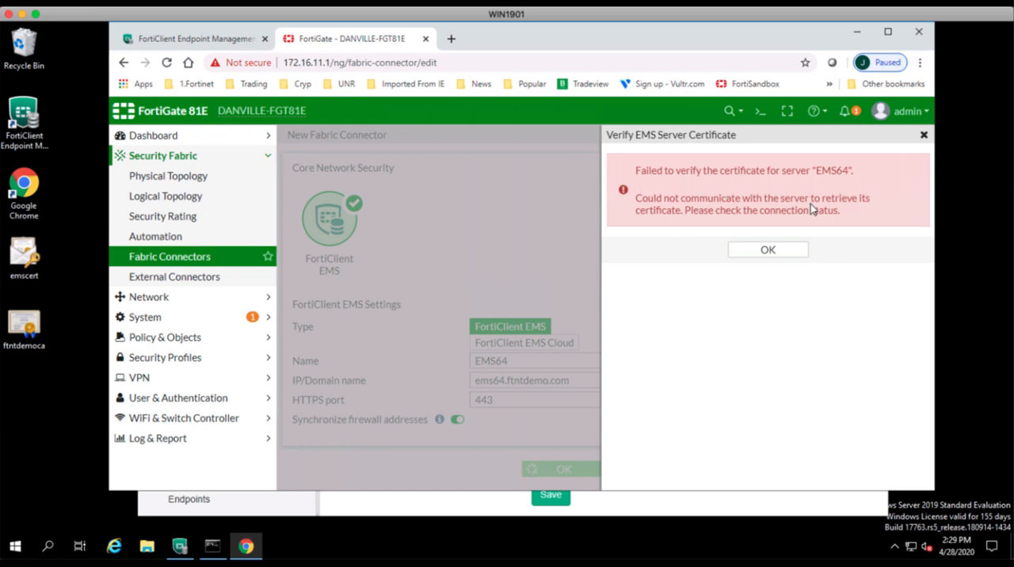
left_click(772, 254)
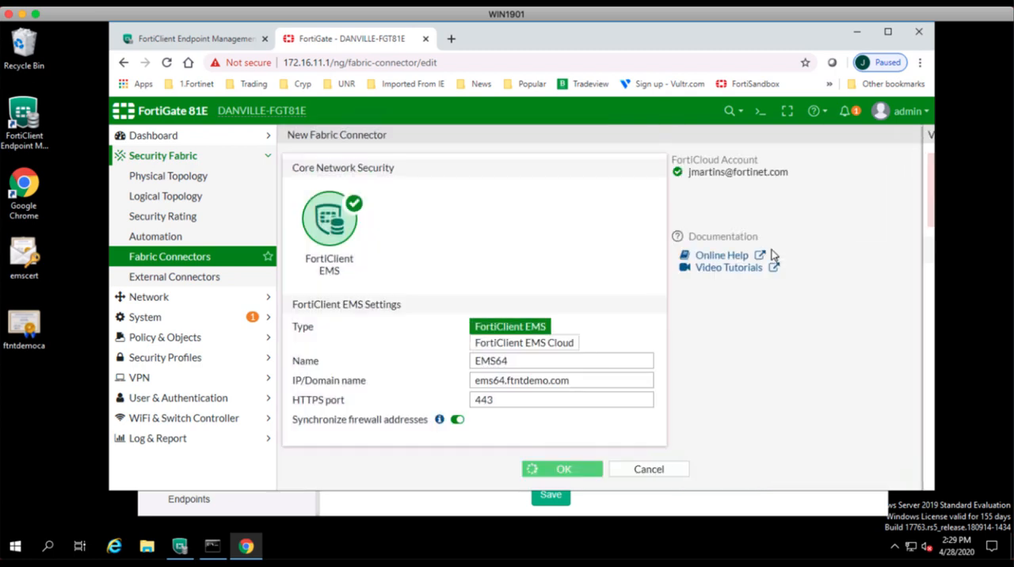
Open the EMS64 fabric connector for editing and try to verify its server certificate.
scroll(638, 238, "down", 4)
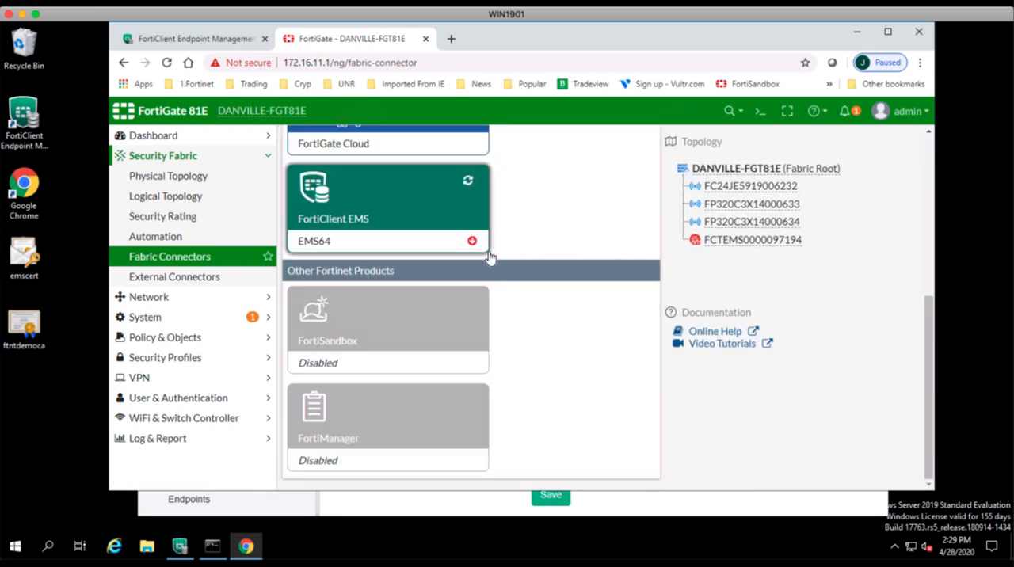
left_click(400, 202)
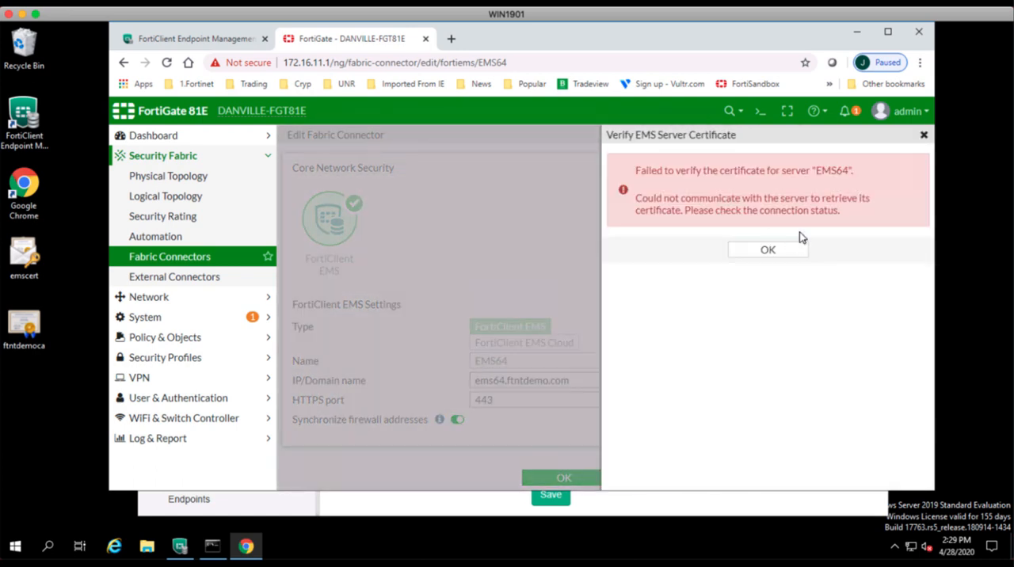
left_click(777, 251)
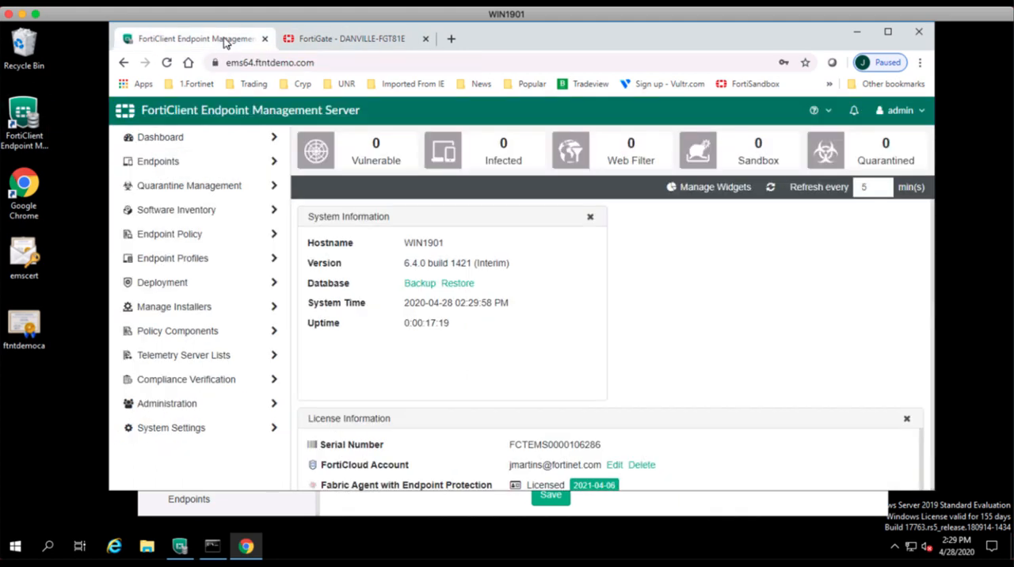
Sign out of and back in to the EMS console, and authorize the fabric device request from 172.16.11.1.
left_click(224, 39)
left_click(907, 110)
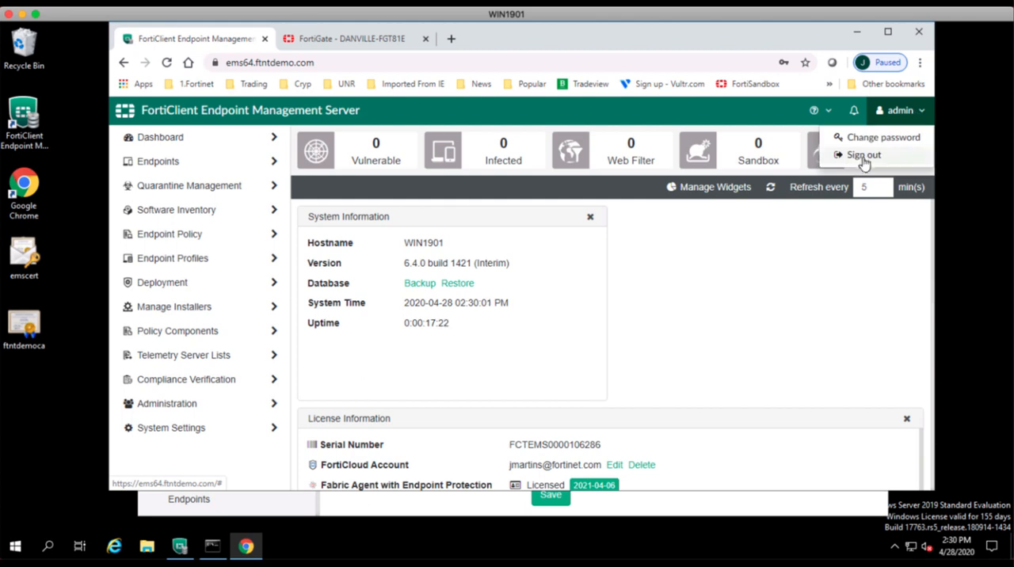
left_click(861, 156)
left_click(528, 271)
left_click(534, 337)
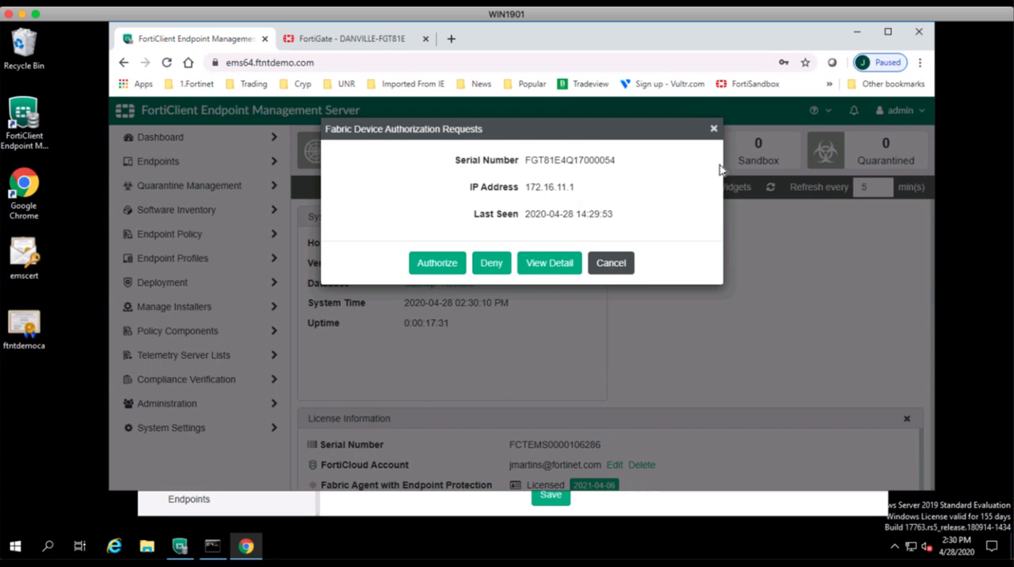
left_click(436, 267)
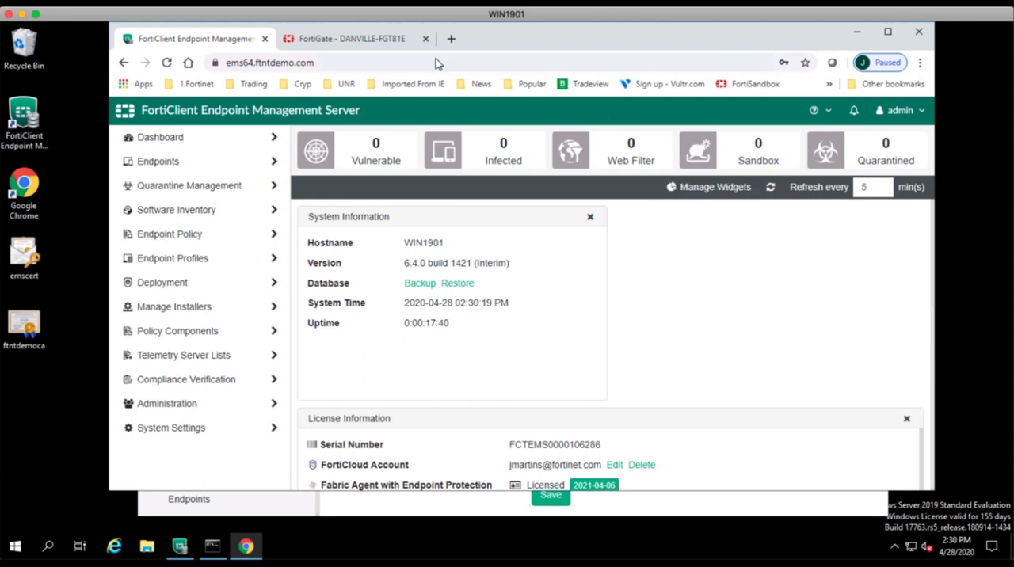
Refresh the EMS64 connector status on the FortiGate, then review and accept the ems64.ftntdemo.com server certificate.
left_click(378, 40)
left_click(839, 198)
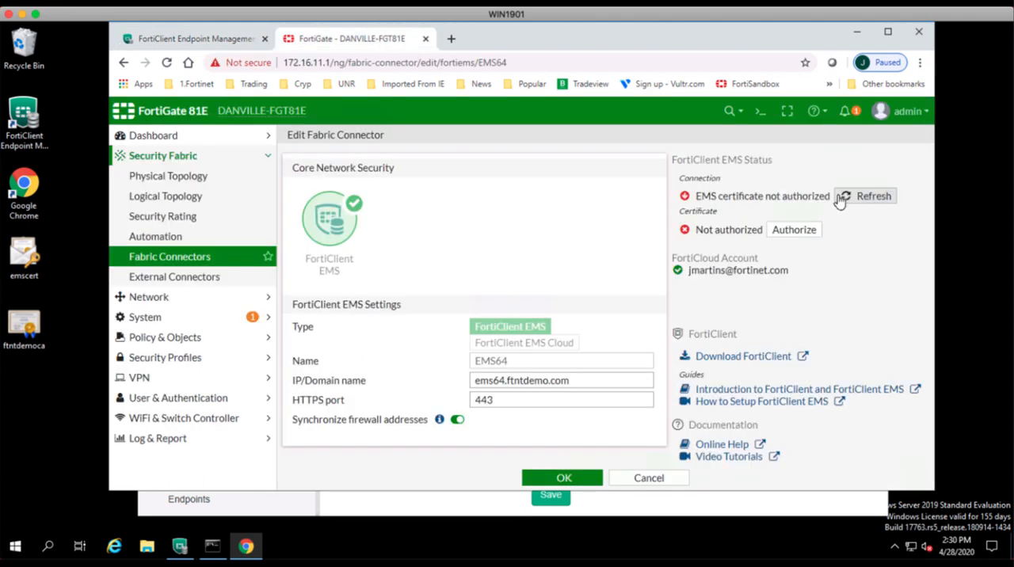
left_click(789, 229)
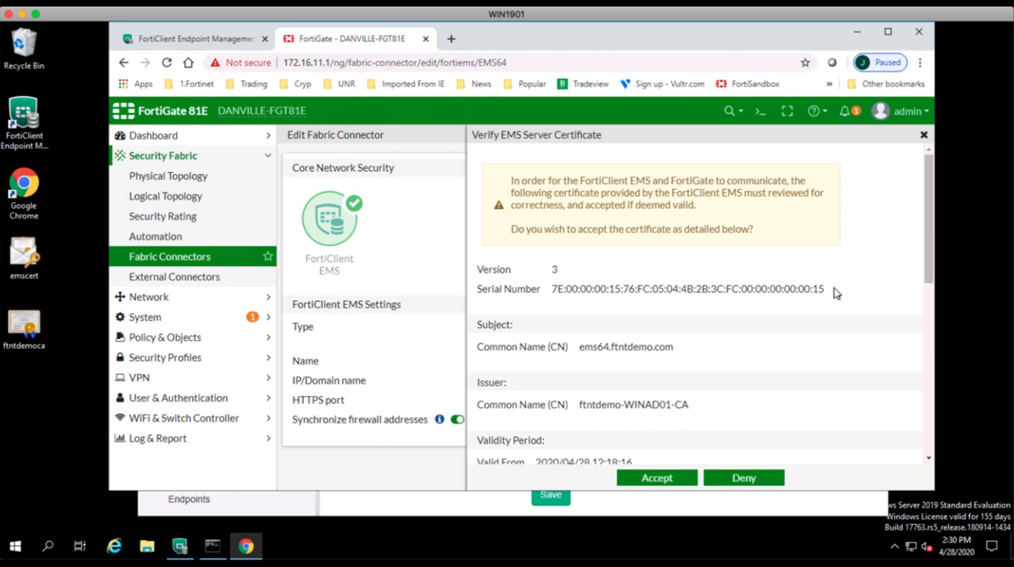
scroll(834, 295, "down", 5)
scroll(834, 295, "up", 3)
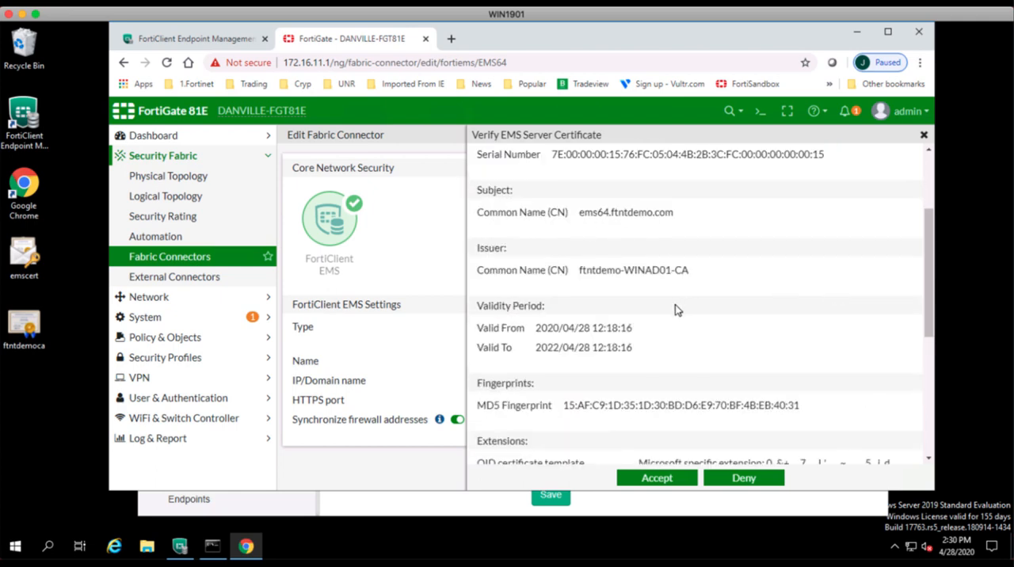
scroll(729, 340, "down", 3)
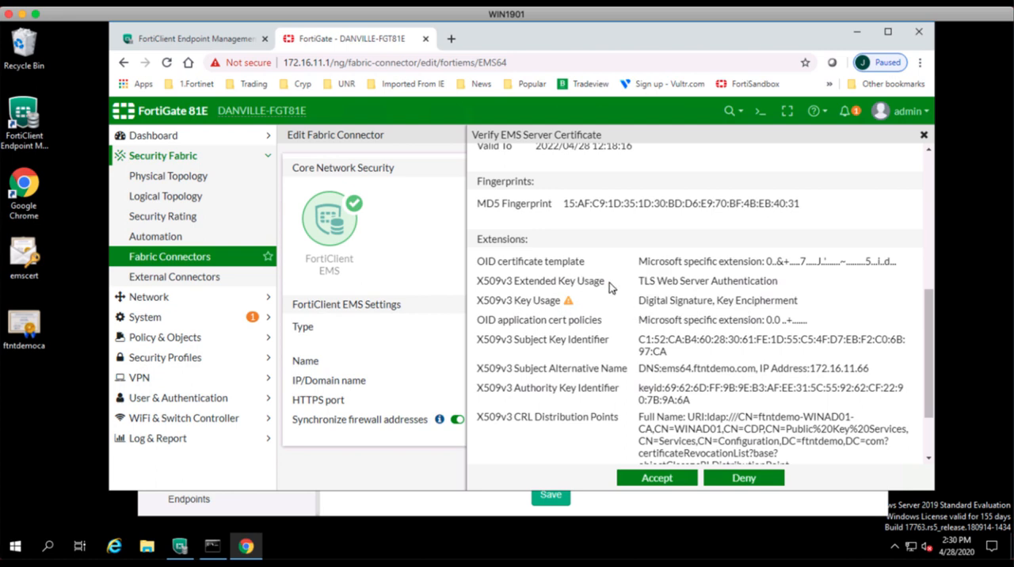
scroll(610, 285, "down", 2)
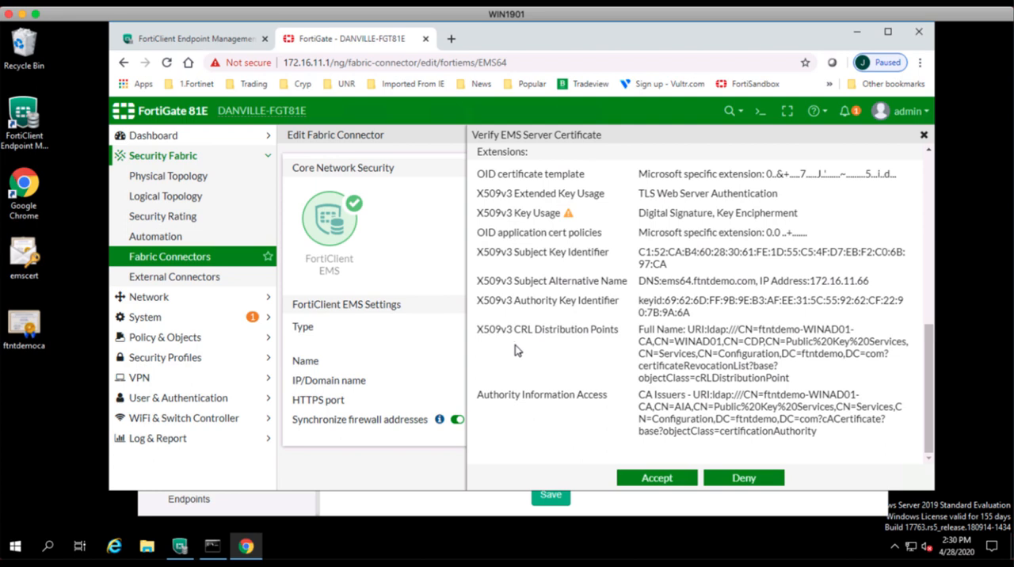
left_click(657, 477)
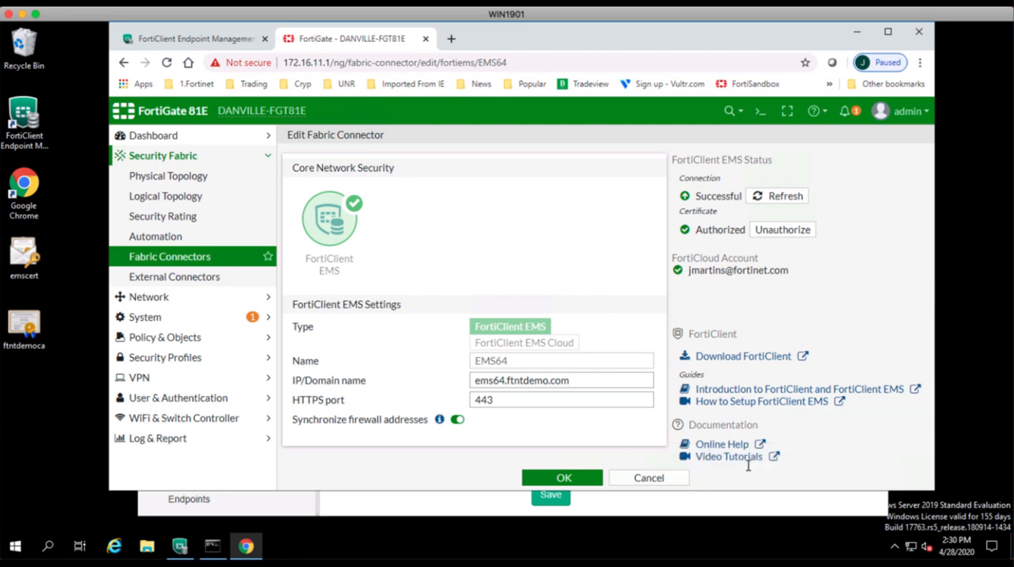
Save the EMS64 fabric connector and check its status in the fabric connectors overview.
left_click(586, 481)
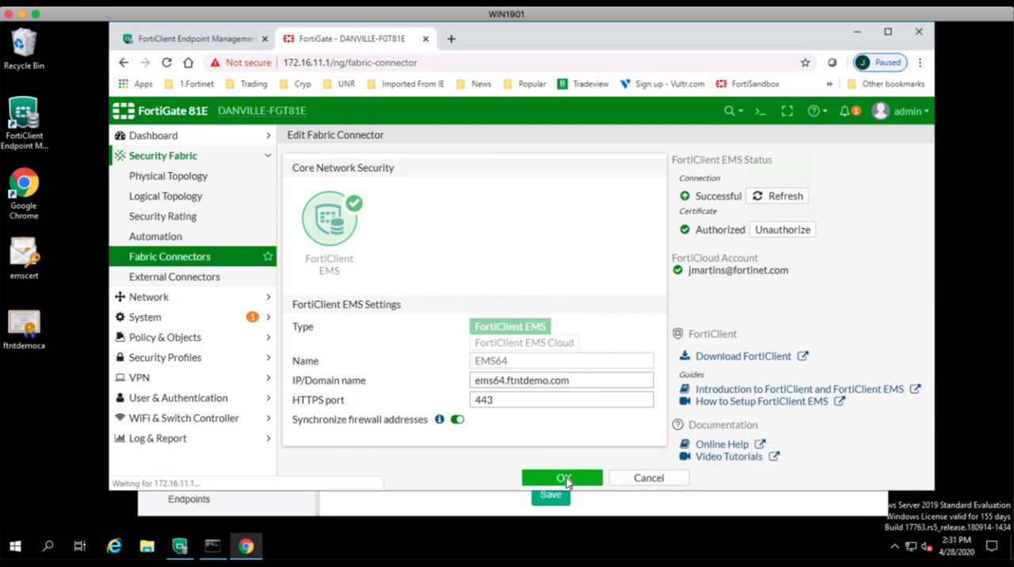
scroll(588, 400, "down", 4)
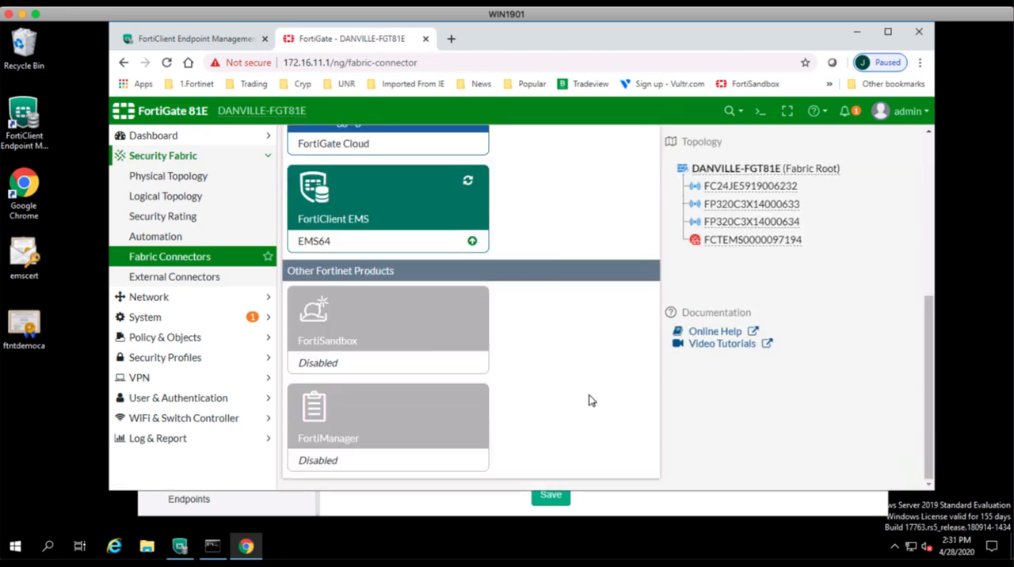
scroll(459, 376, "up", 1)
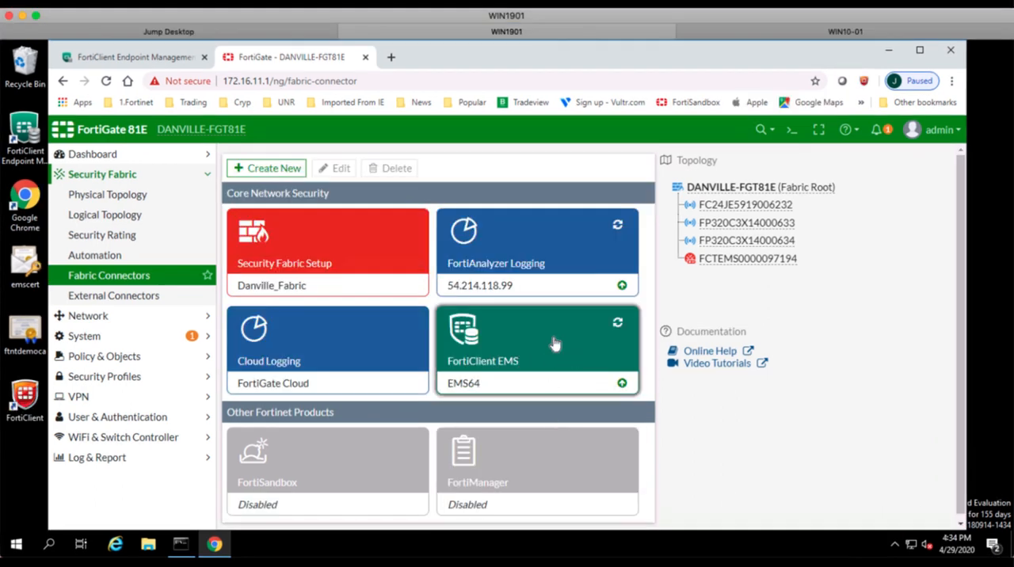
Switch to the EMS console and examine the authorization and certificate details of the fabric device at 172.16.11.1.
left_click(148, 61)
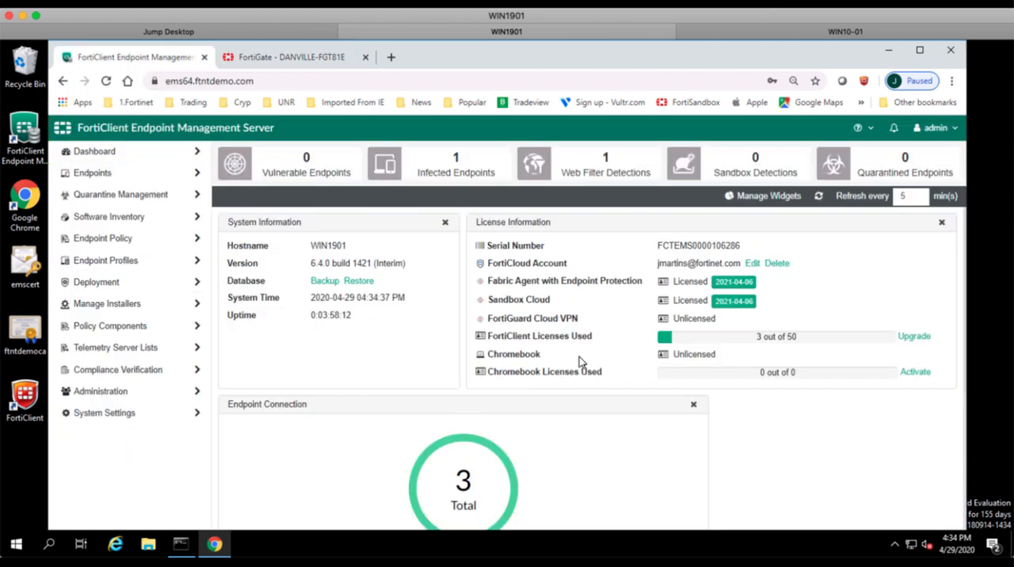
left_click(109, 391)
left_click(113, 501)
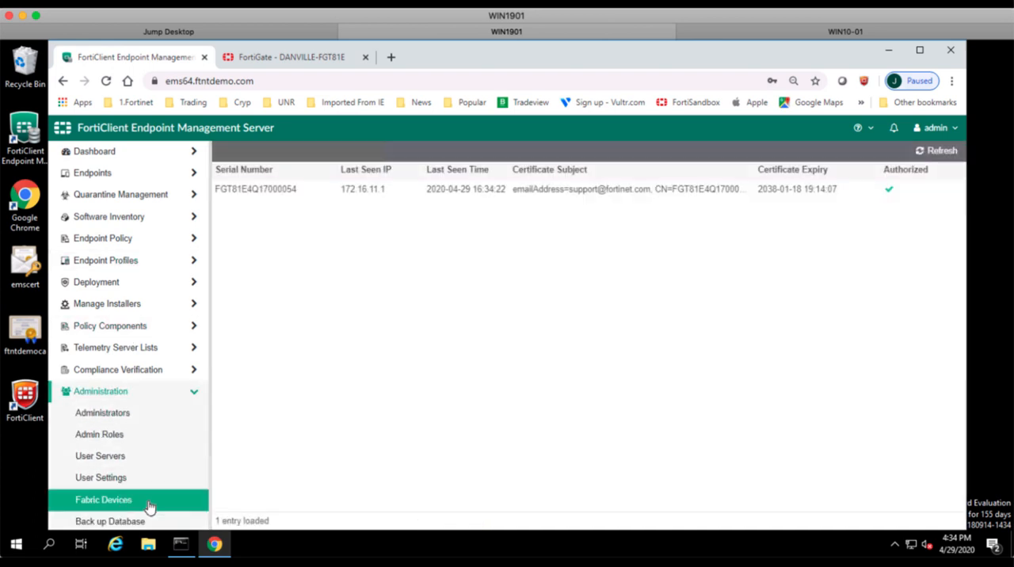
left_click(767, 204)
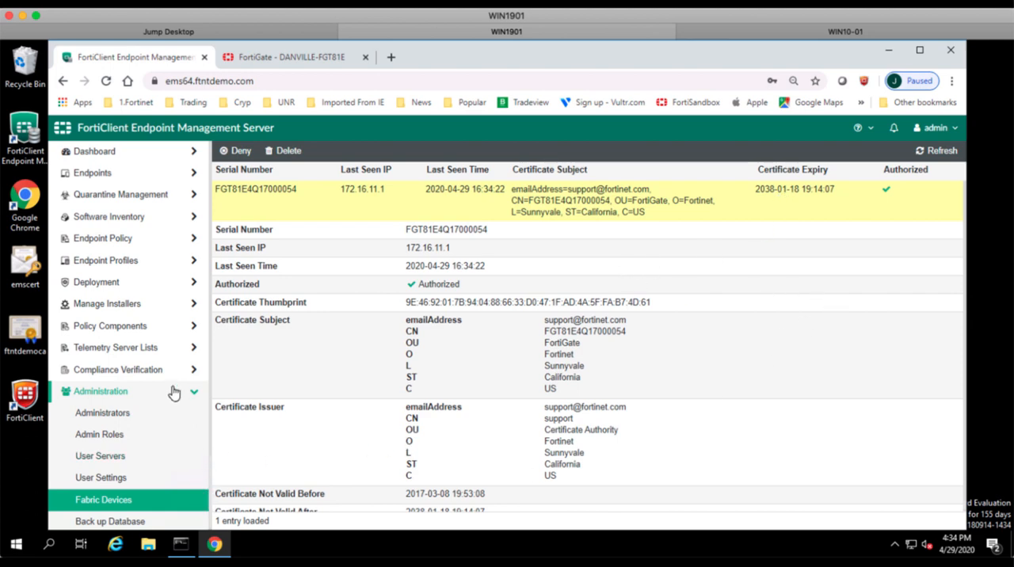
Start a new compliance verification rule set in EMS and name it Domain_Member.
left_click(129, 374)
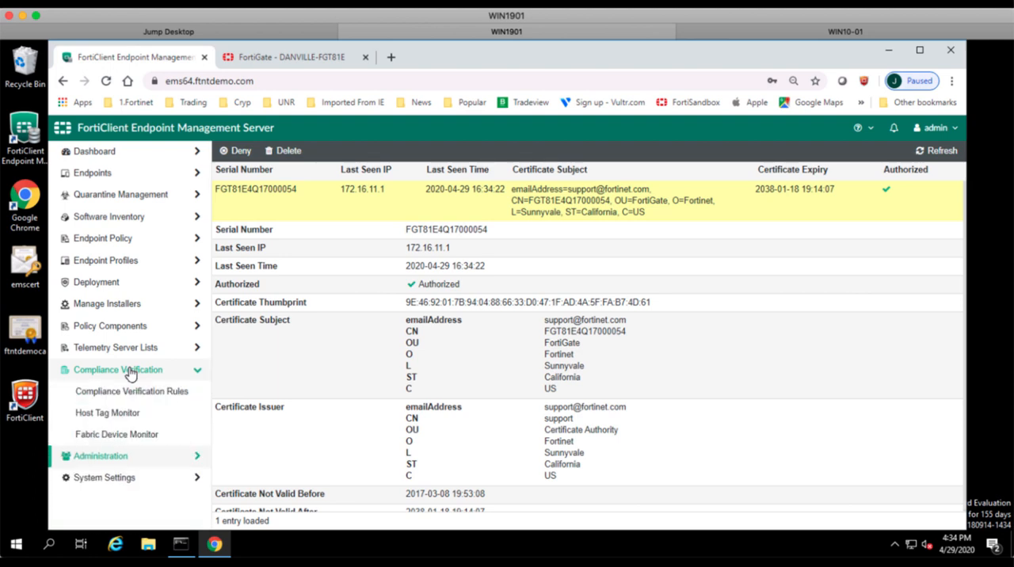
left_click(139, 394)
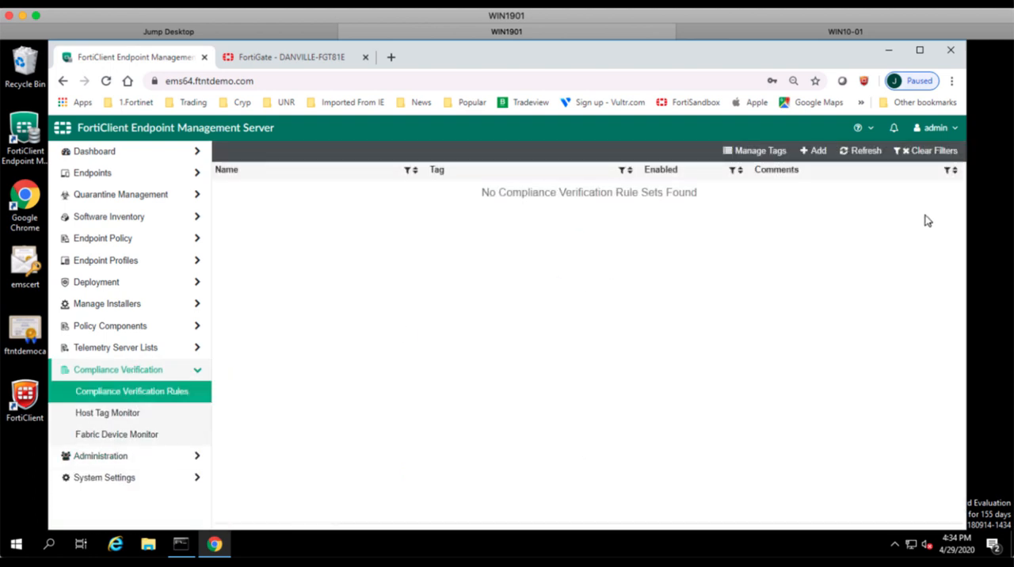
left_click(816, 153)
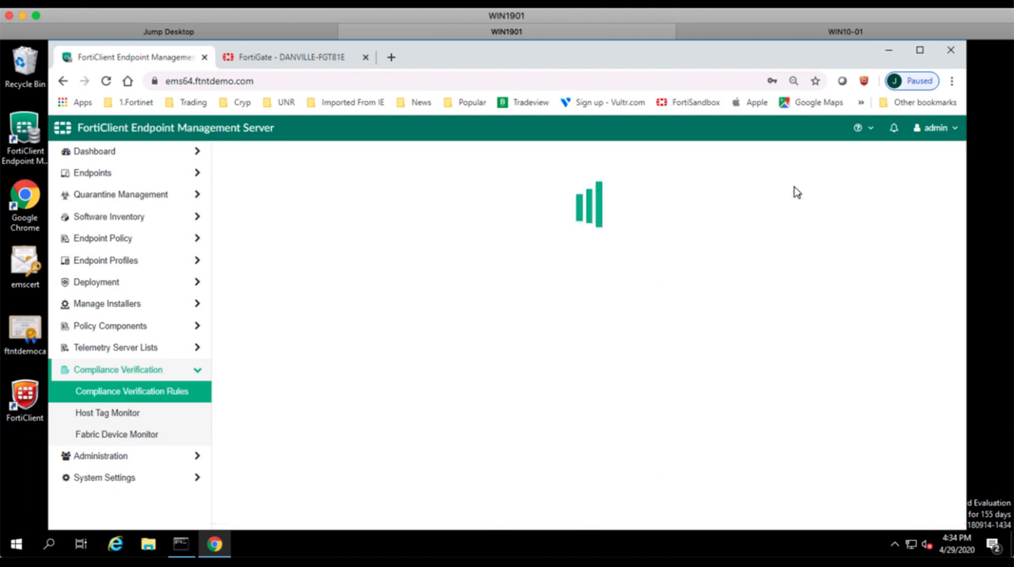
left_click(509, 212)
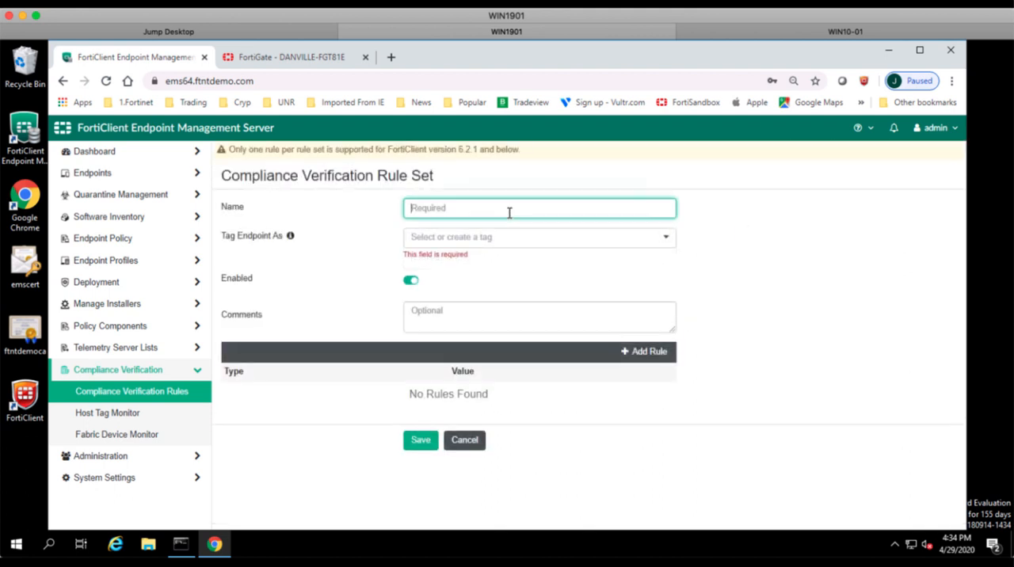
type("Domain_Member")
Create a Domain_Member tag and assign it as the rule set's endpoint tag.
left_click(665, 244)
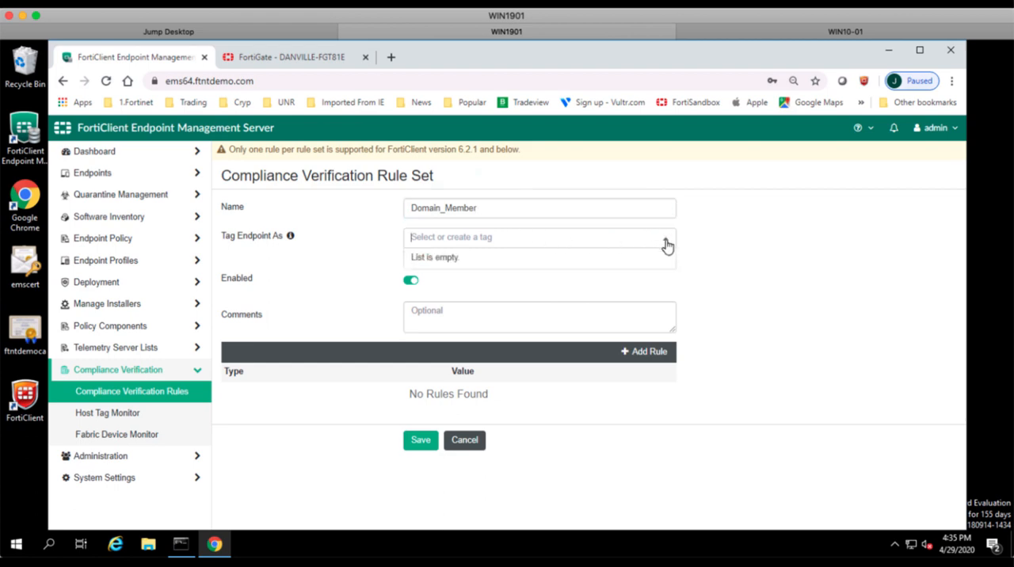
left_click(485, 236)
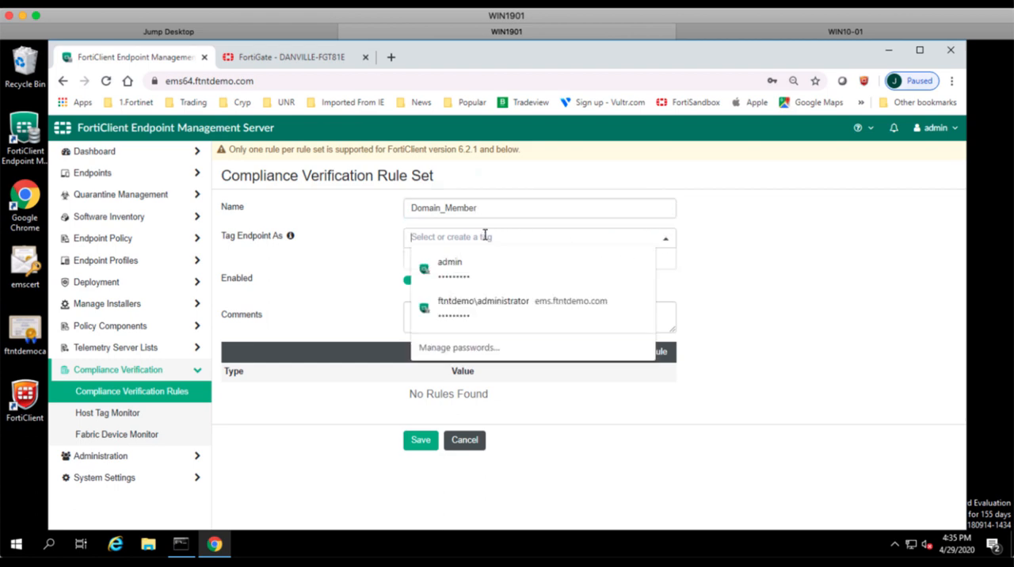
type("Domain")
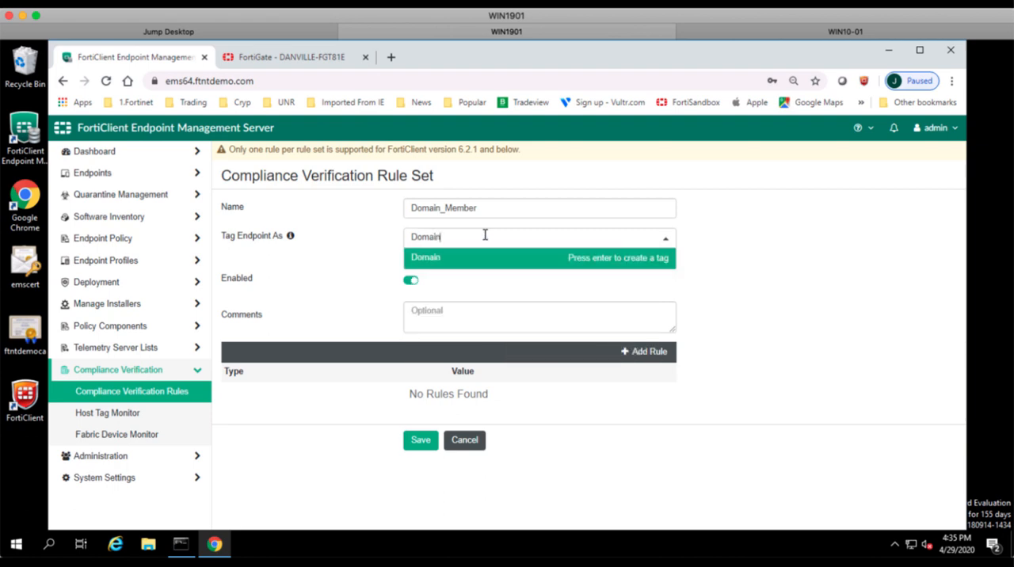
type("_Mam")
type("e")
key("BackSpace")
key("BackSpace")
key("BackSpace")
key("Return")
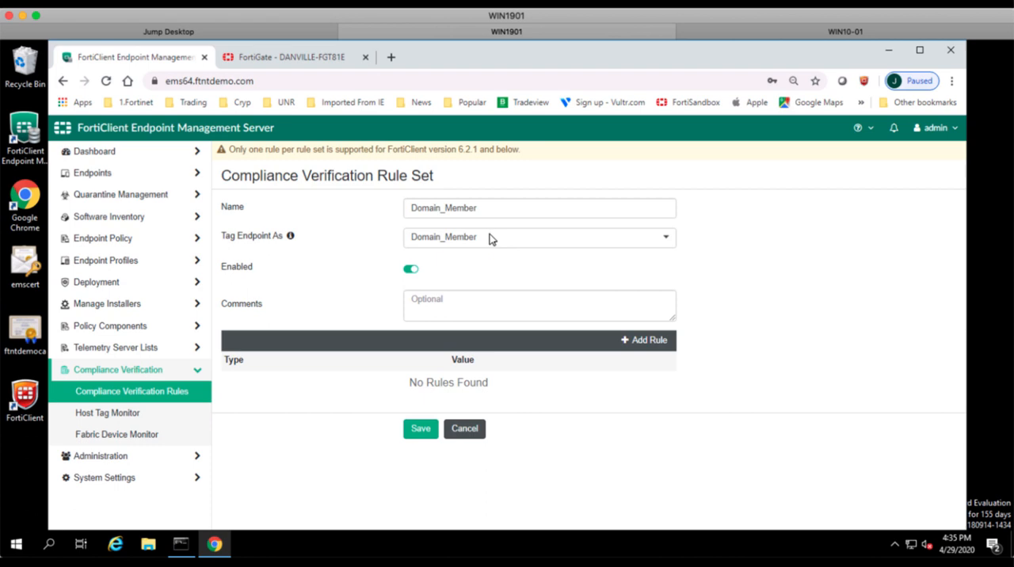
Add a Windows rule of type Logged in Domain with the domain ftntdemo.com to the rule set.
left_click(641, 343)
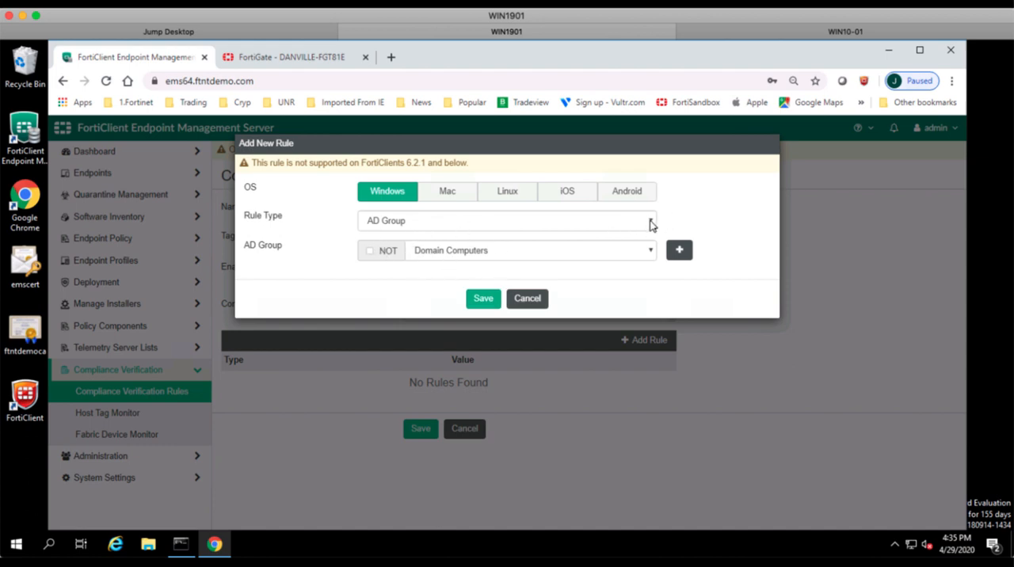
left_click(652, 252)
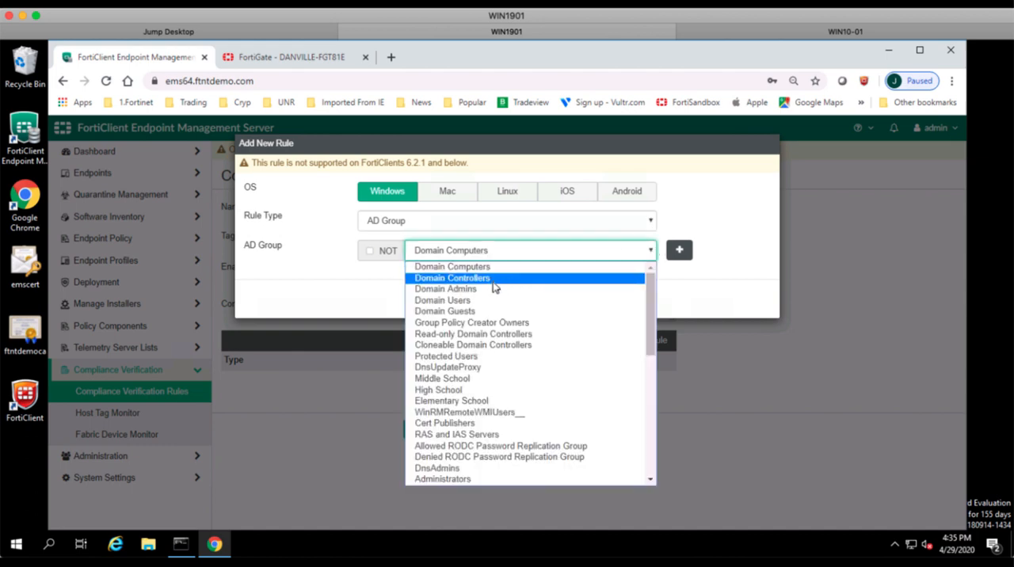
left_click(650, 221)
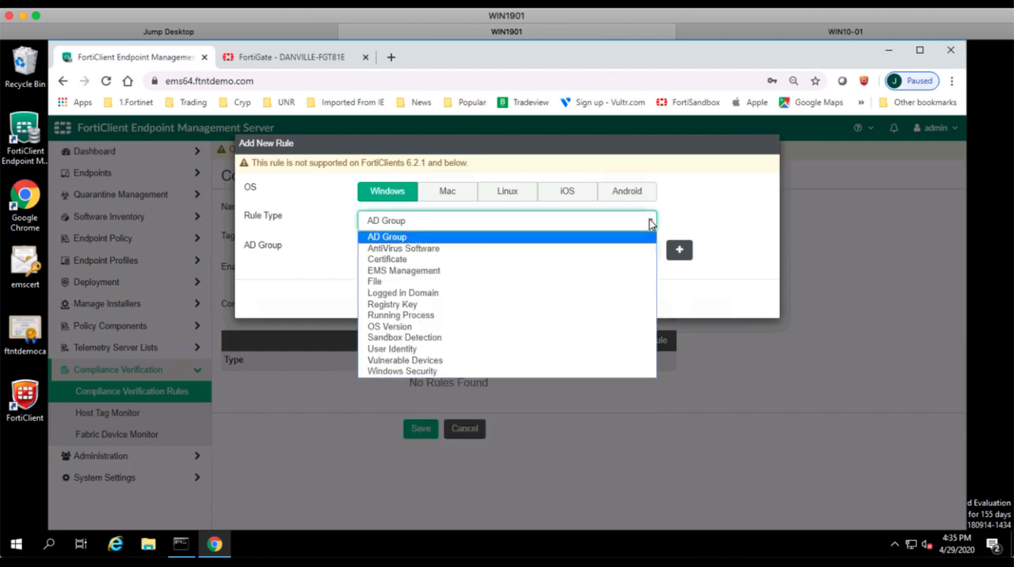
left_click(650, 224)
left_click(650, 222)
left_click(428, 293)
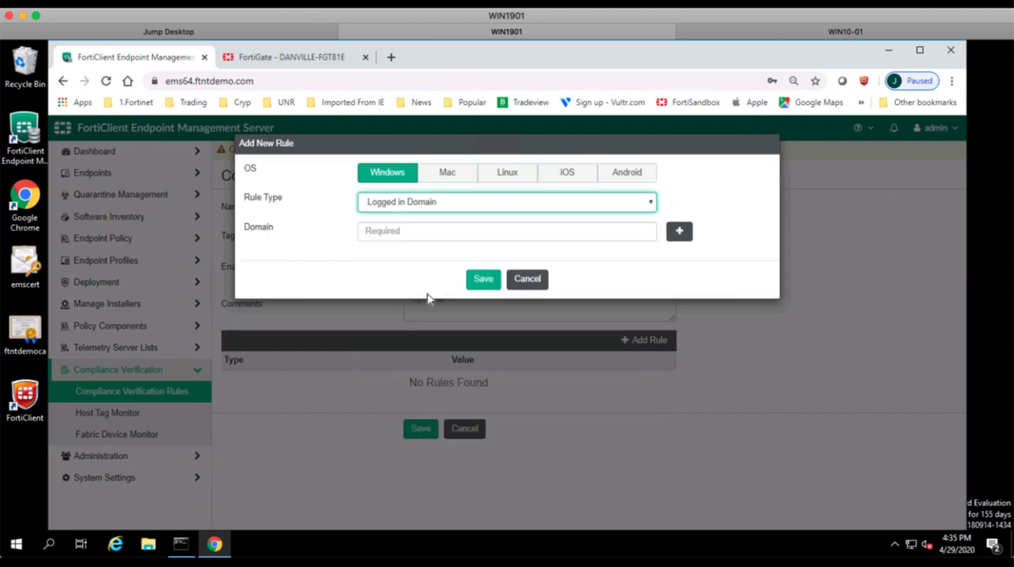
left_click(597, 238)
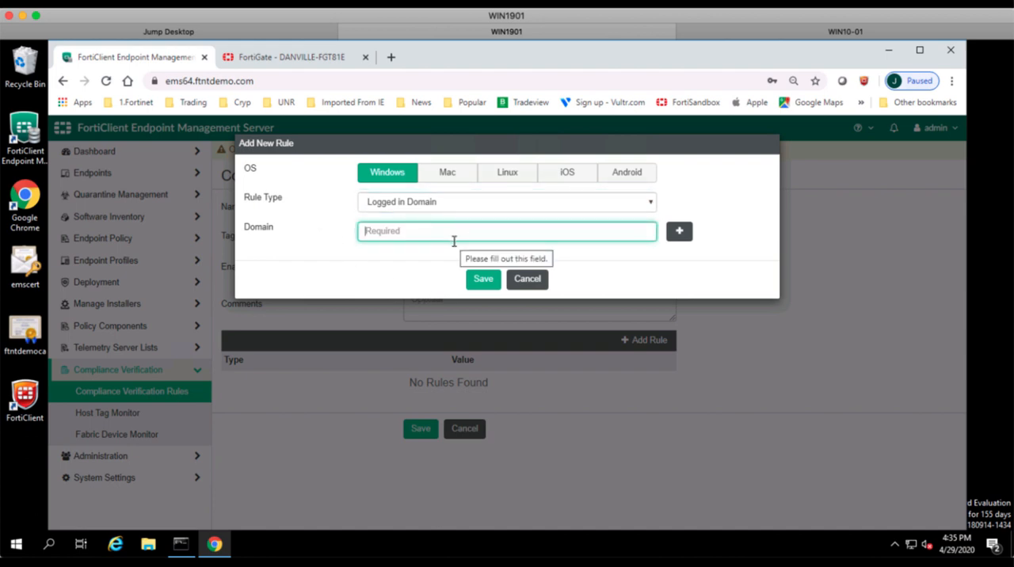
type("ftntdemo.com")
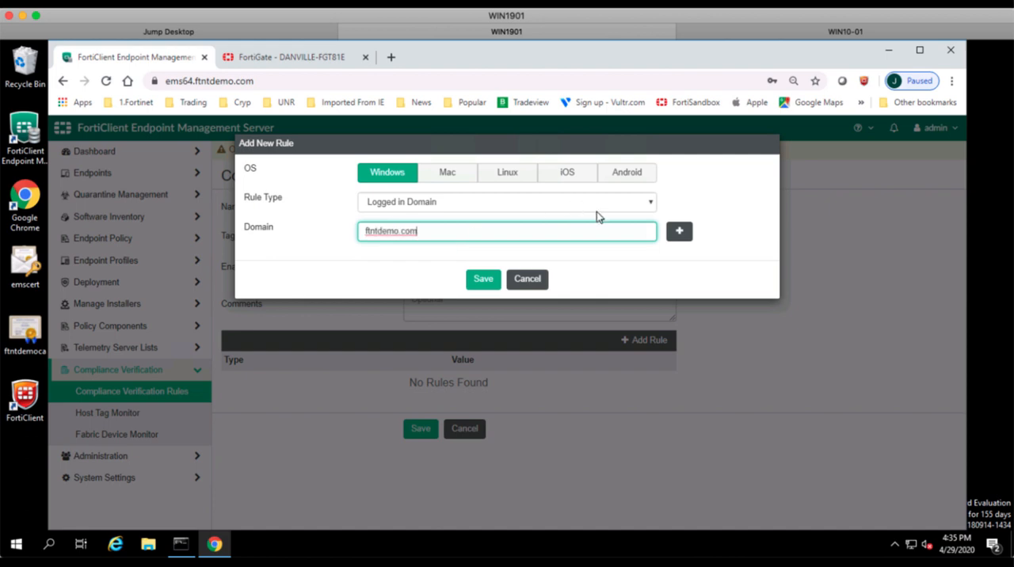
left_click(485, 280)
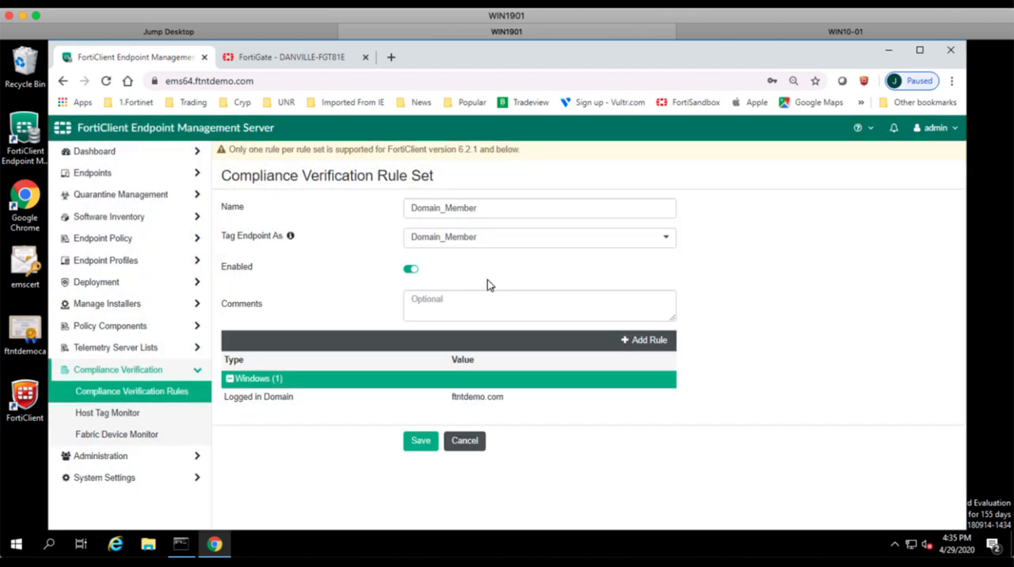
Save the Domain_Member rule set and check the tagged endpoints in the host tag monitor.
left_click(419, 444)
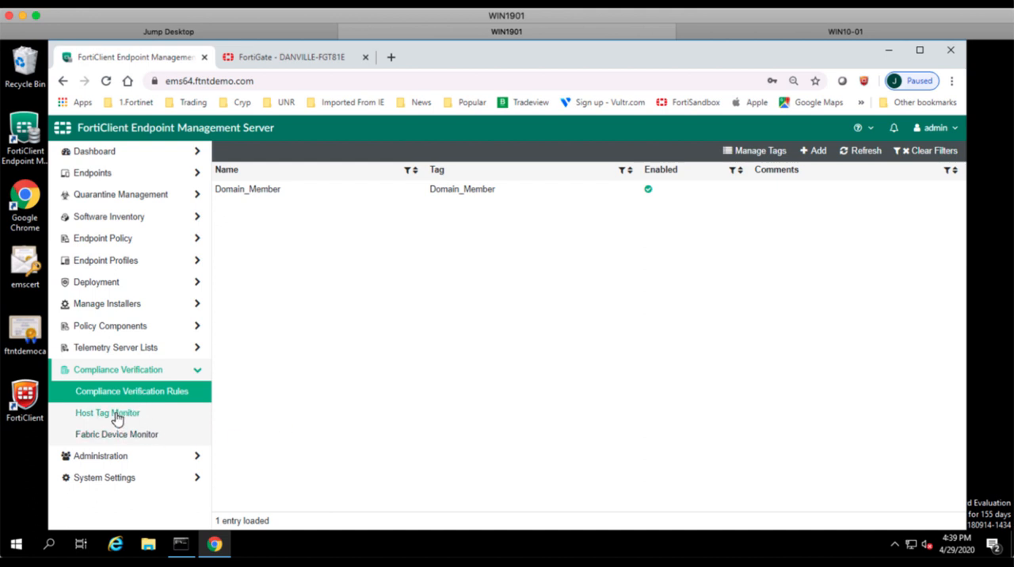
left_click(117, 416)
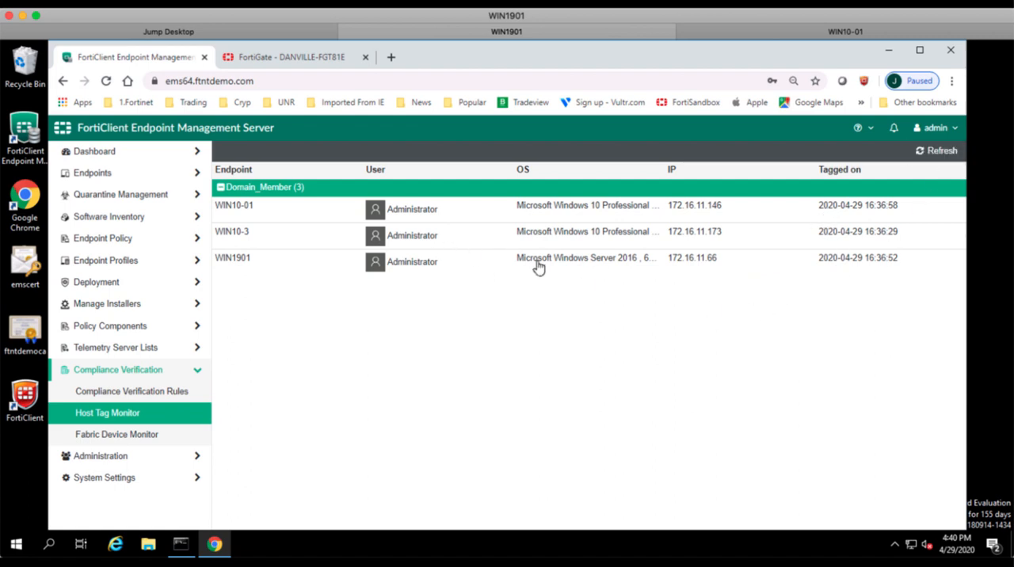
Switch to the FortiGate and show the individual firewall address objects in its address list.
left_click(248, 60)
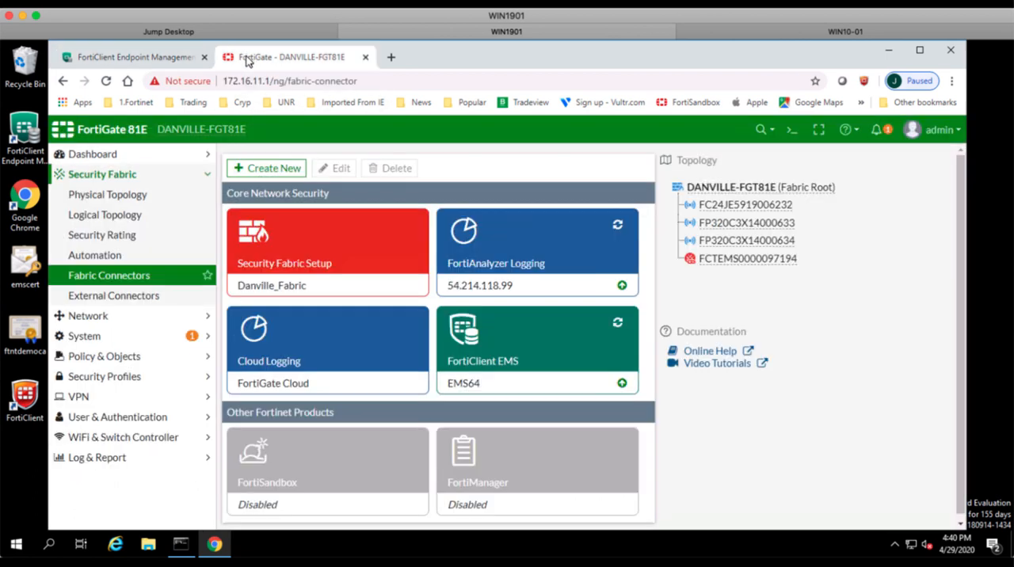
left_click(132, 358)
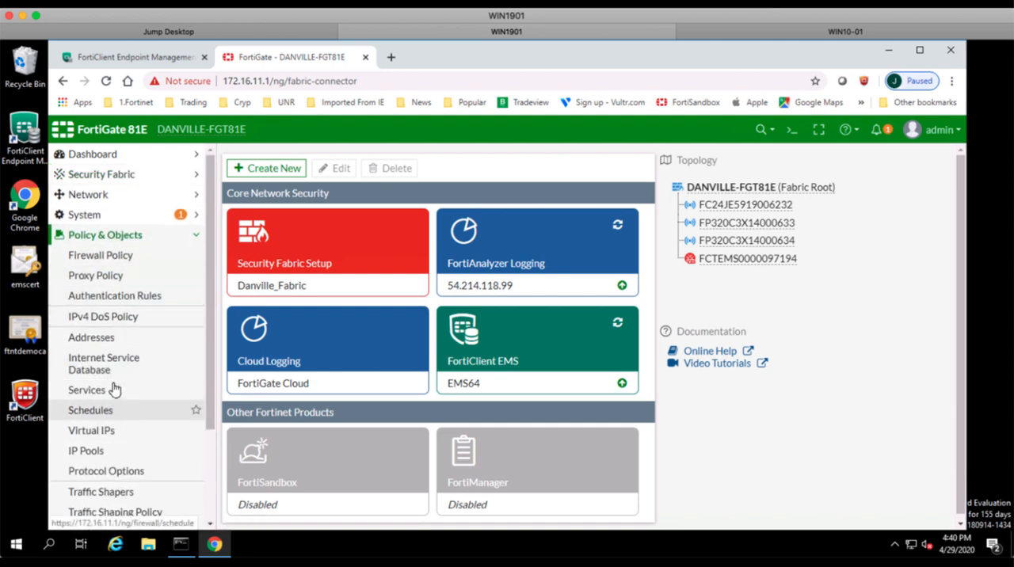
left_click(103, 339)
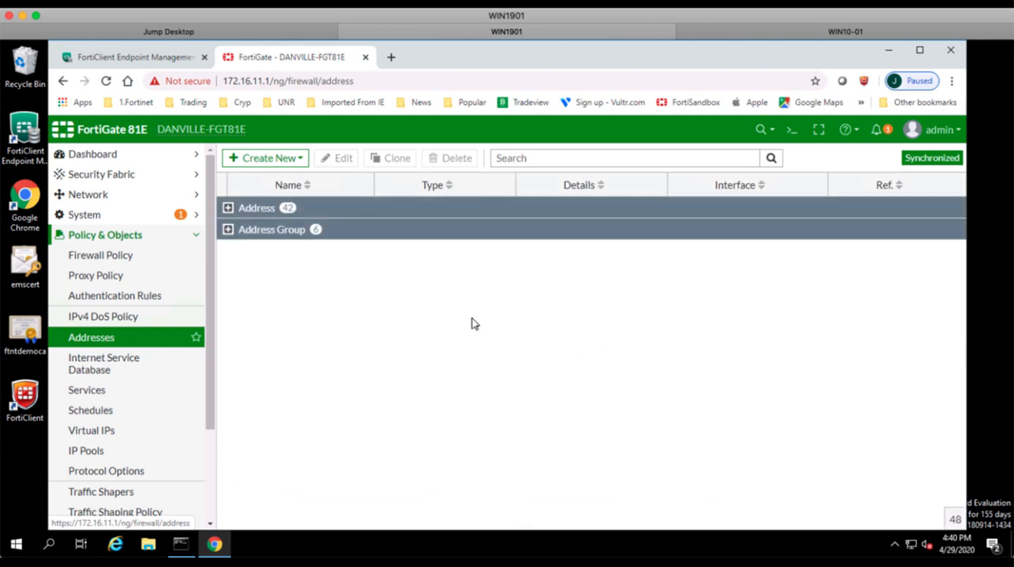
left_click(228, 207)
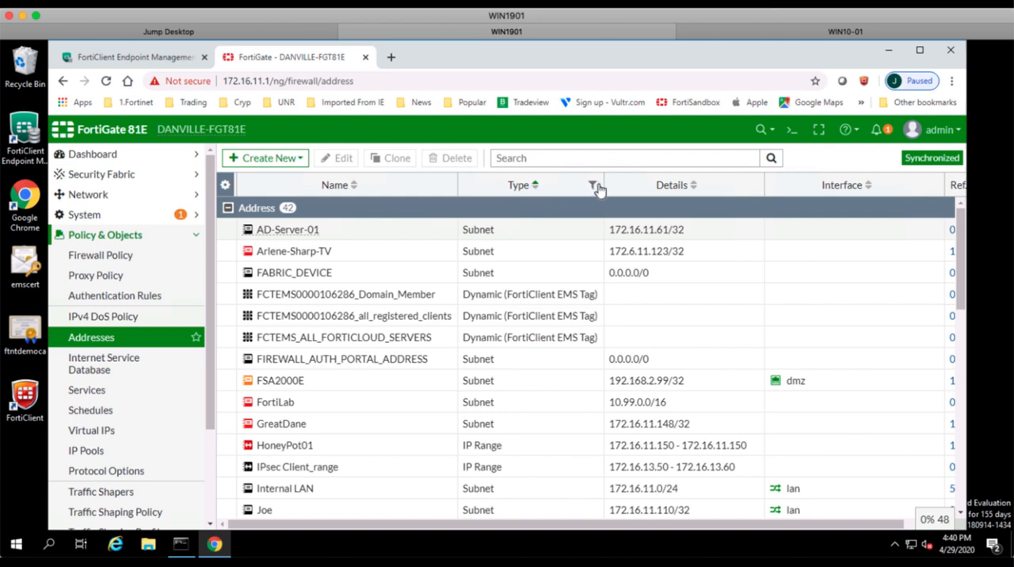
Filter the addresses by type Dynamic (FortiClient EMS Tag) and check the details of the all_registered_clients and Domain_Member tag addresses.
left_click(593, 188)
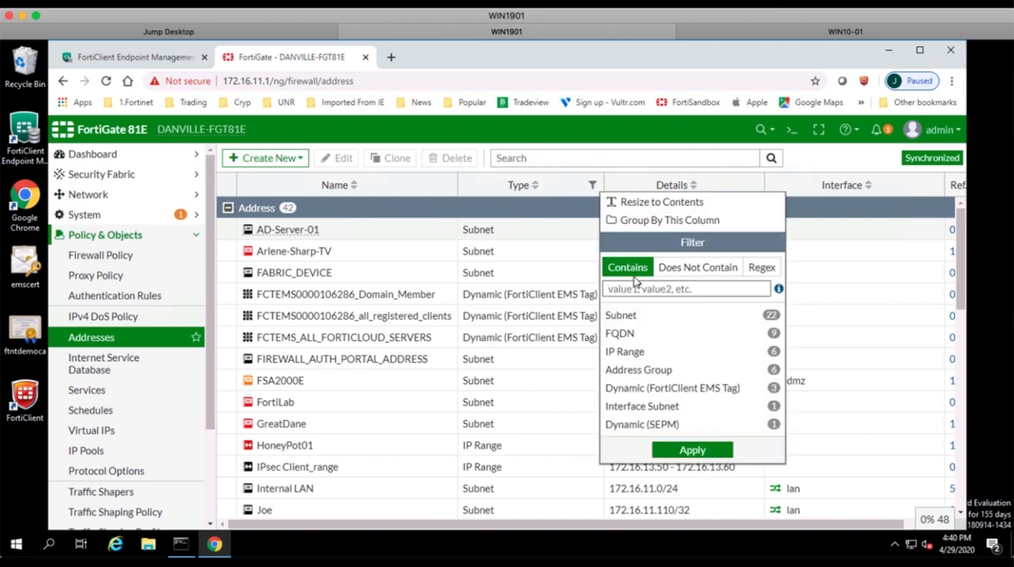
left_click(651, 390)
left_click(701, 452)
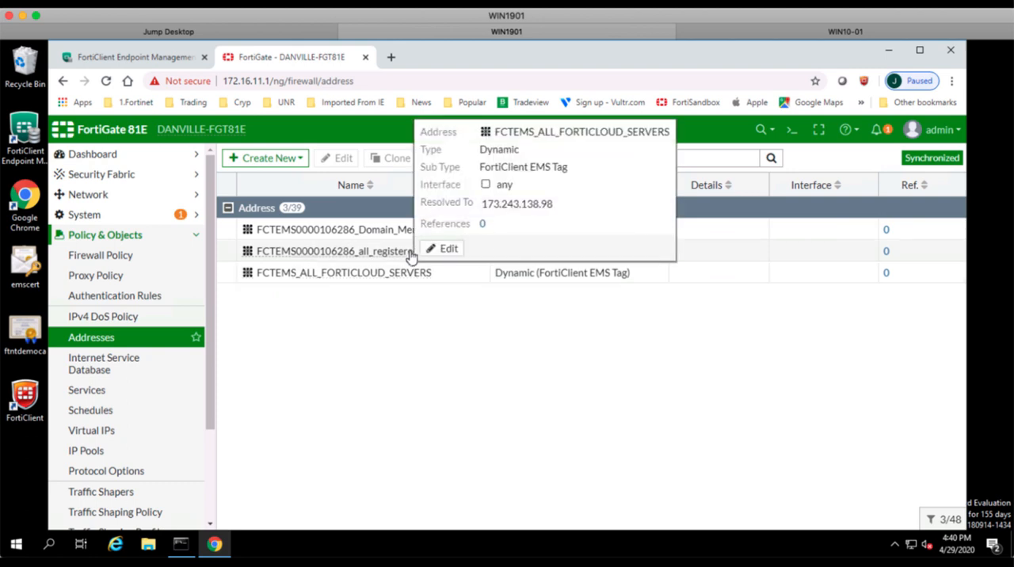
mouse_move(396, 252)
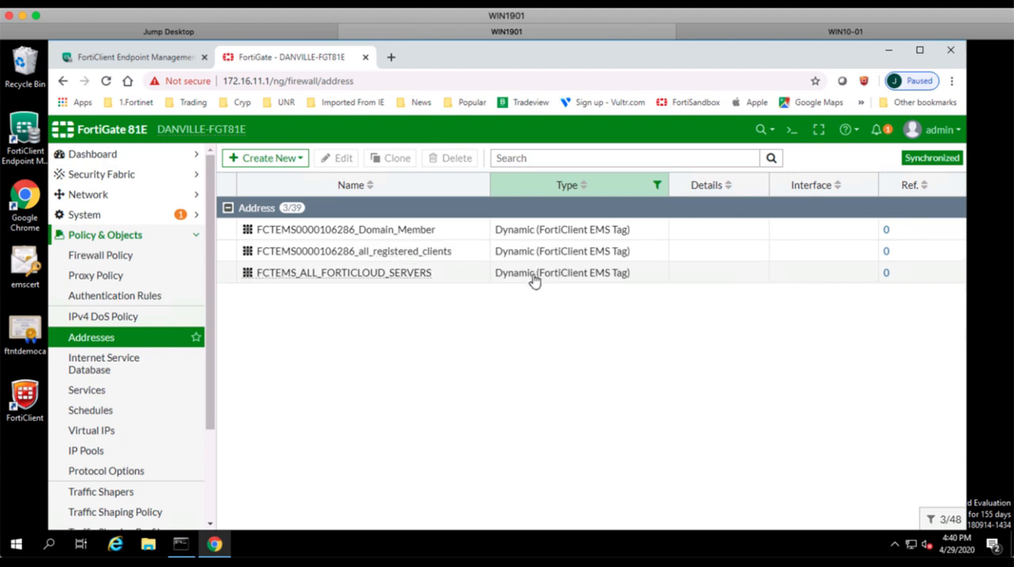
mouse_move(399, 232)
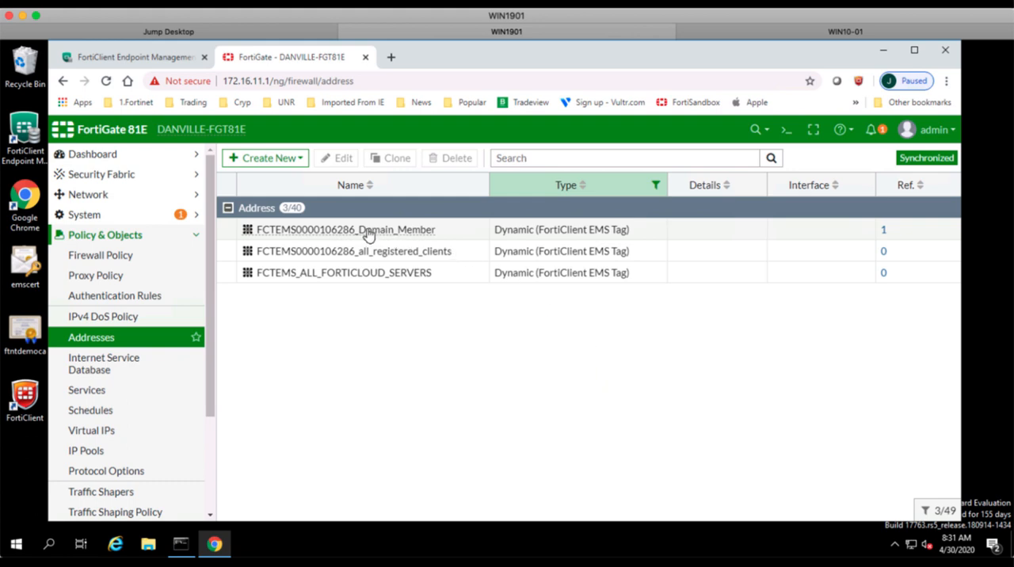
mouse_move(369, 236)
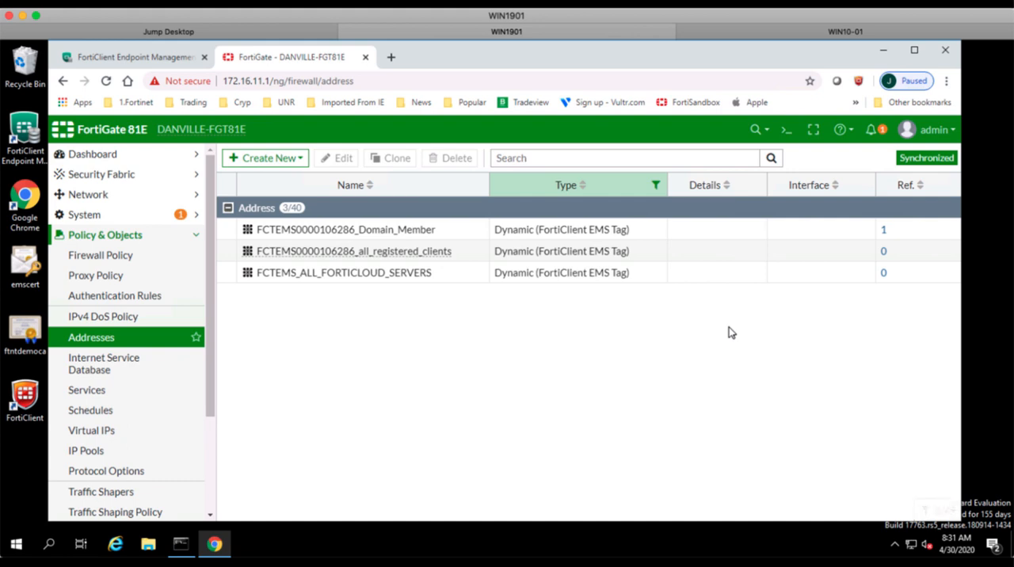
Start a new firewall policy and set the Domain_Member EMS tag address as its source.
left_click(123, 255)
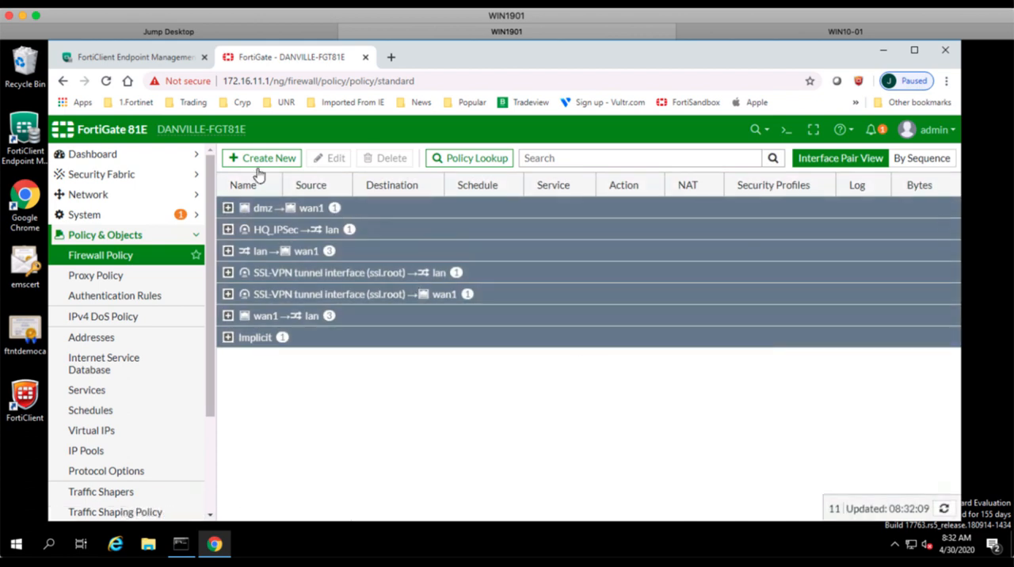
left_click(262, 158)
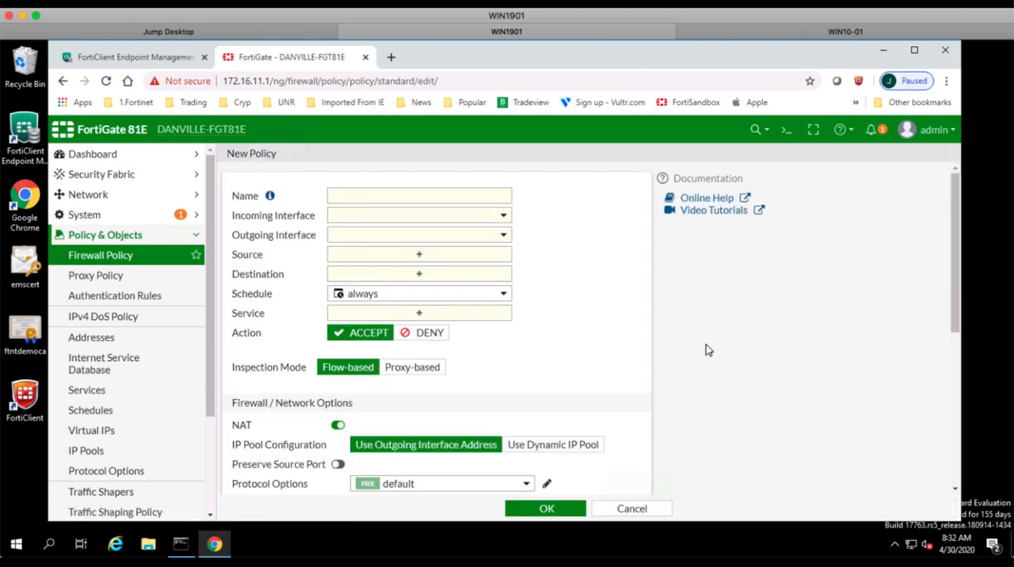
left_click(420, 257)
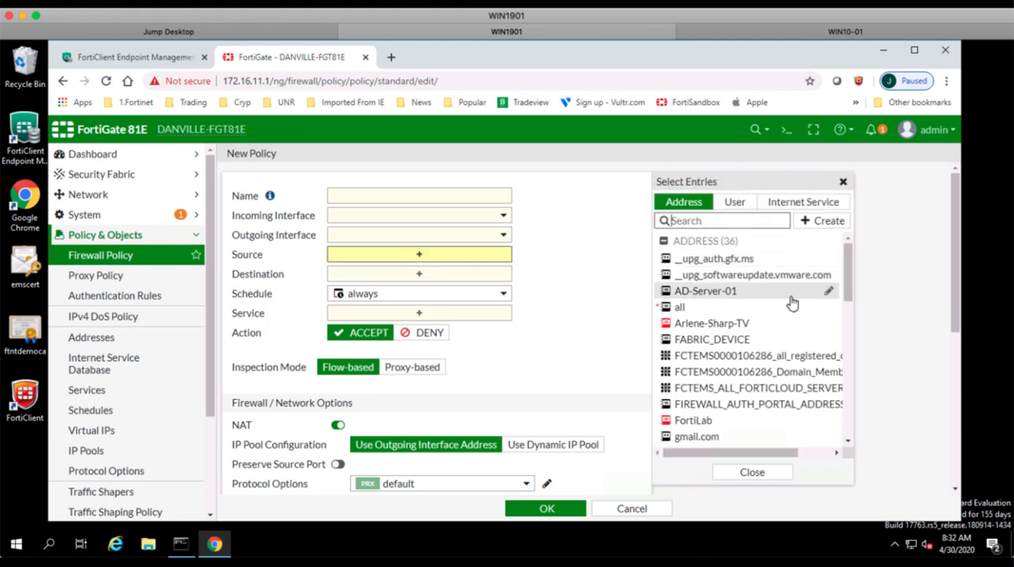
left_click(707, 221)
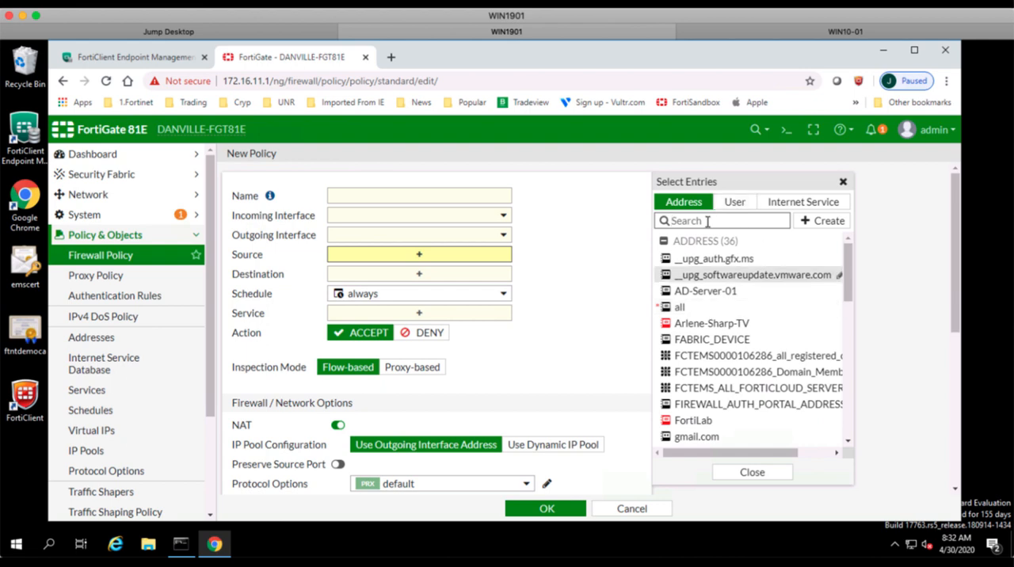
left_click(747, 376)
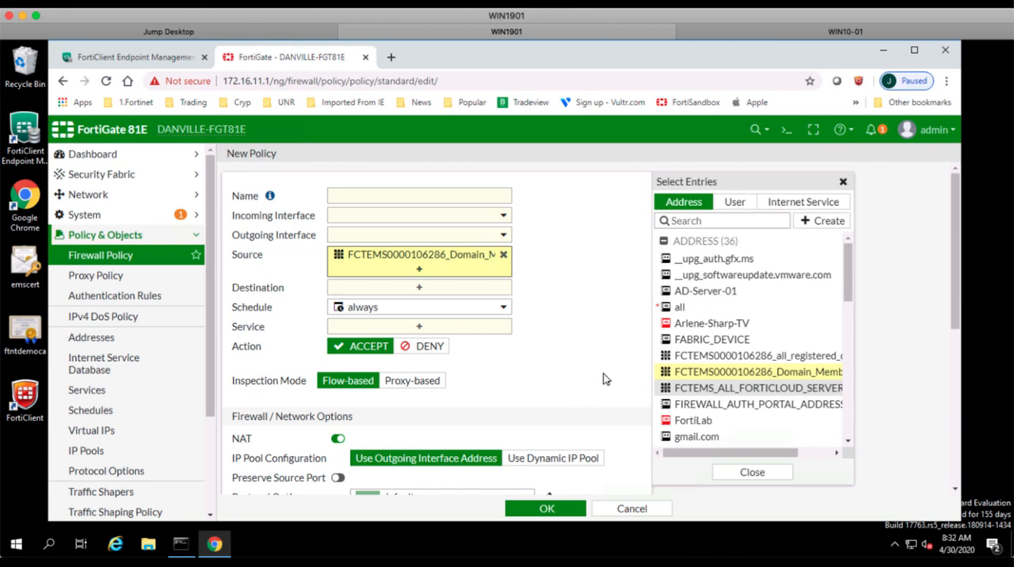
Set the new policy's incoming interface to lan and its outgoing interface to wan1.
left_click(504, 217)
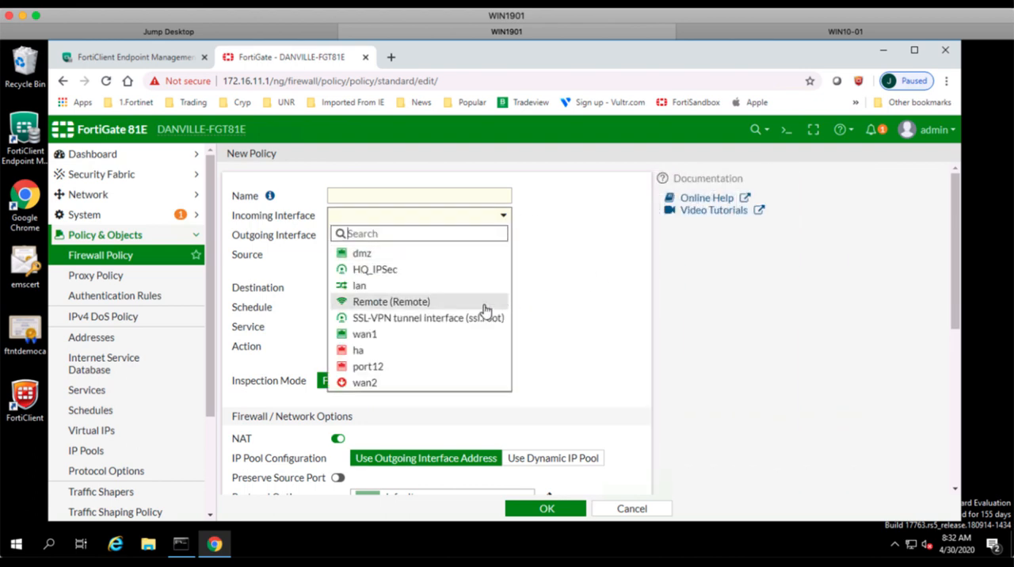
mouse_move(417, 291)
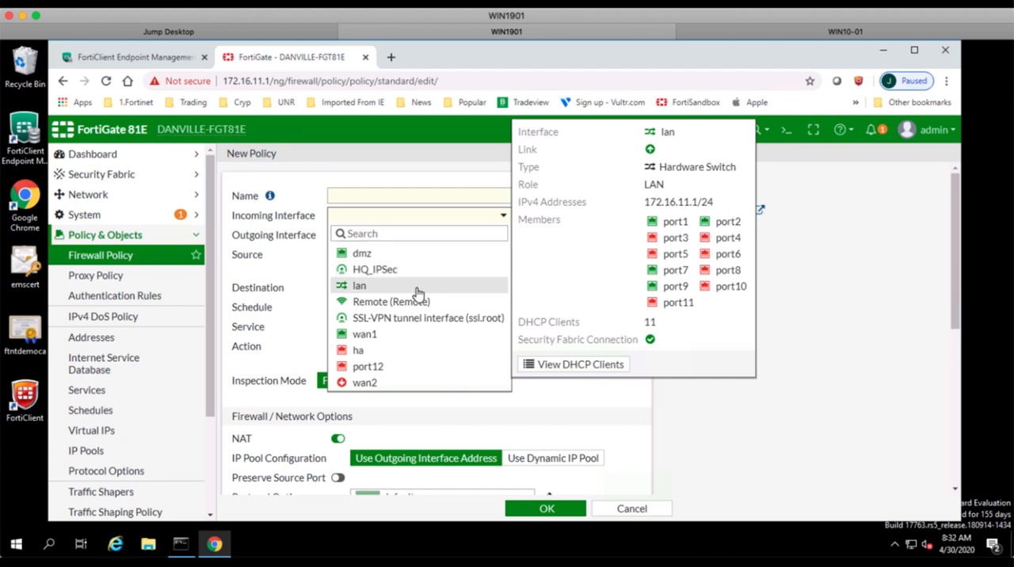
left_click(417, 287)
left_click(504, 236)
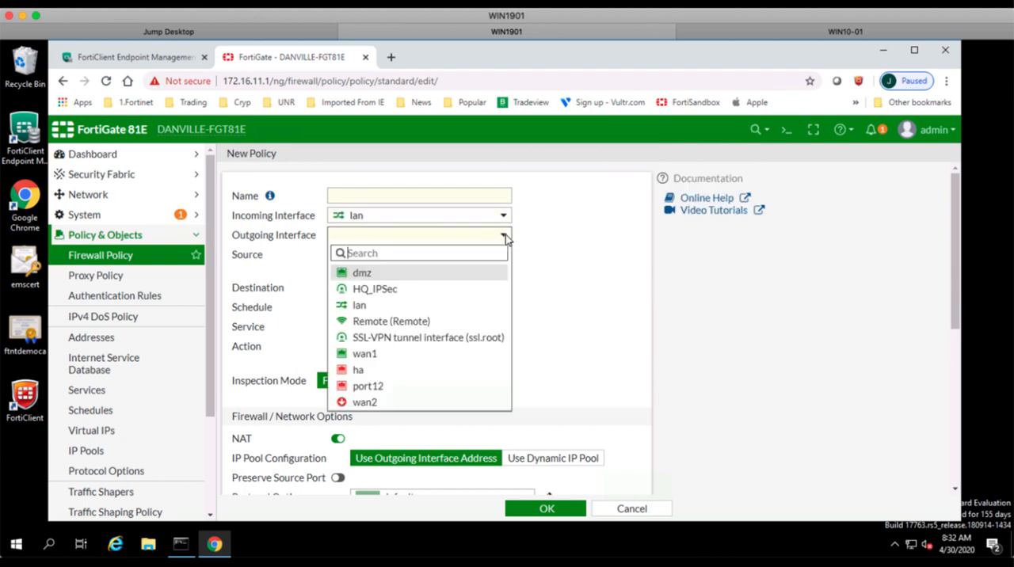
left_click(493, 362)
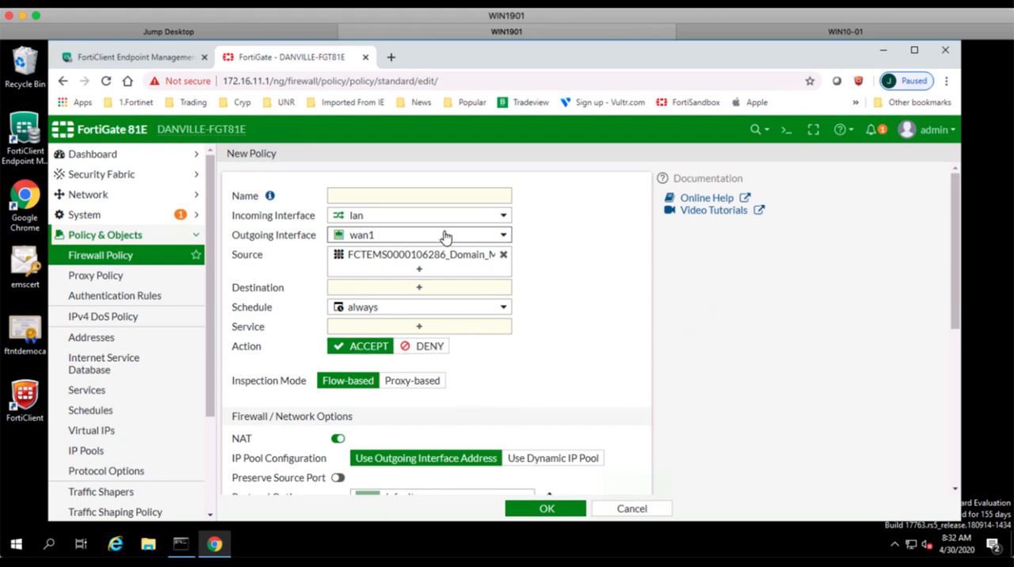
mouse_move(441, 265)
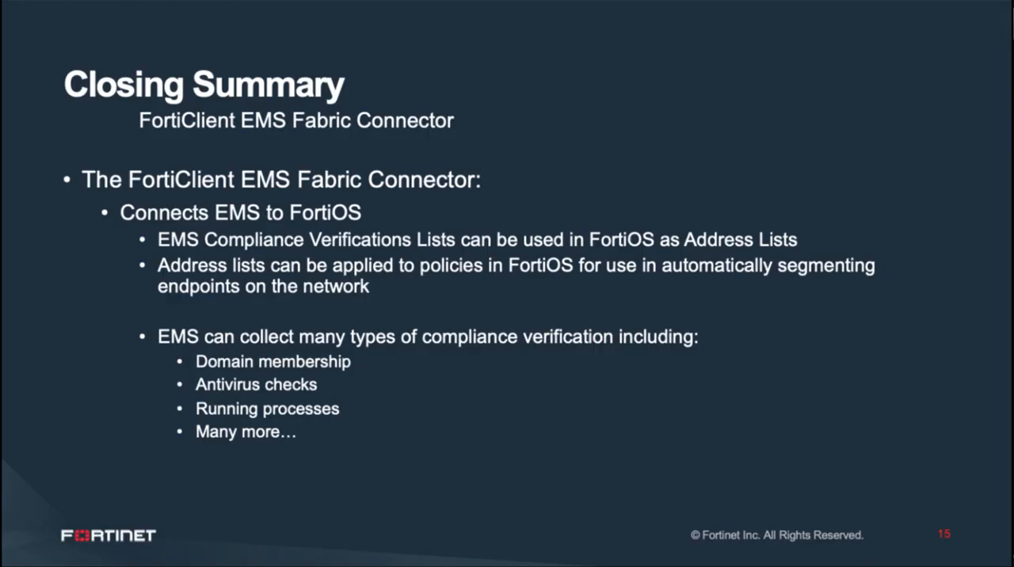